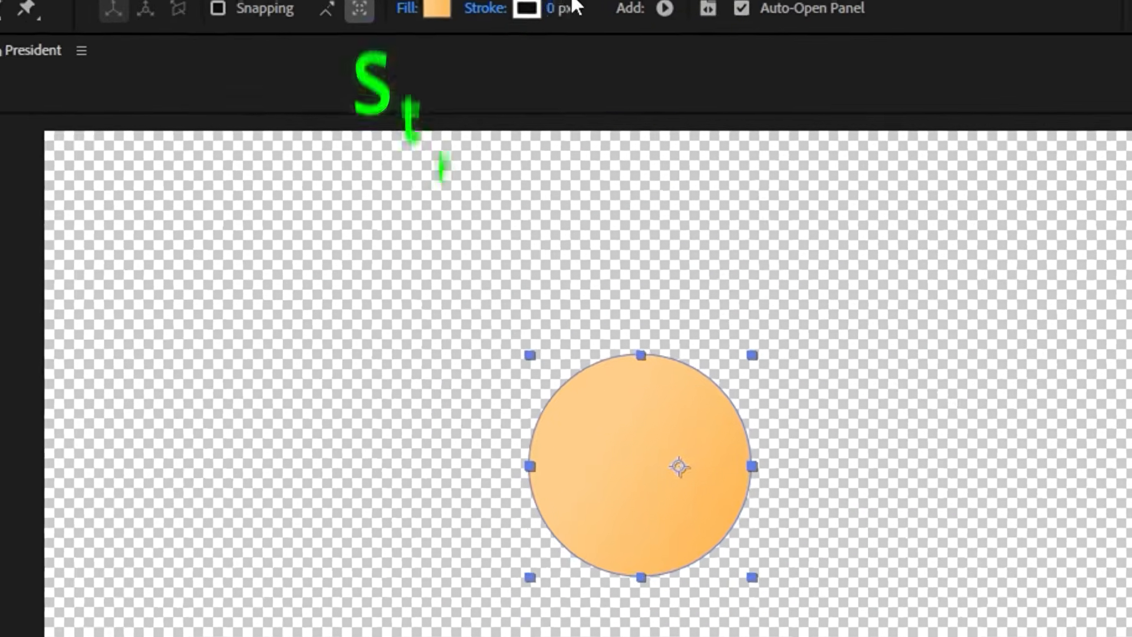
Give the orange face circle a 12 px stroke in dark grey 1F1F1F
left_click(568, 5)
key("Return")
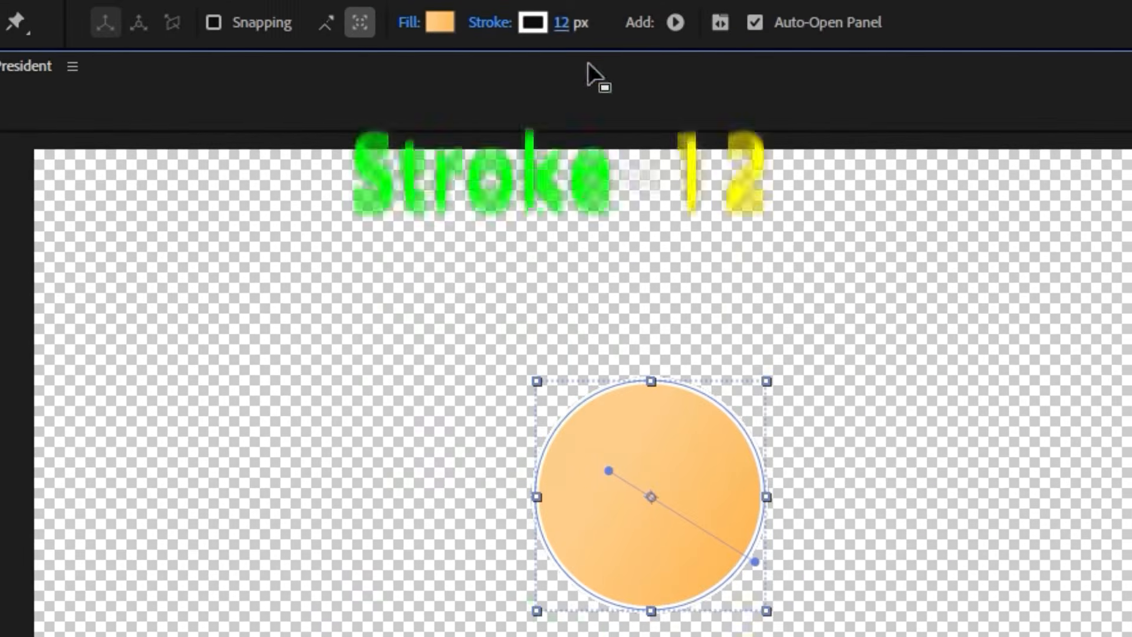
left_click(534, 22)
mouse_move(351, 619)
left_mouse_down()
mouse_move(320, 636)
mouse_move(253, 636)
left_mouse_up()
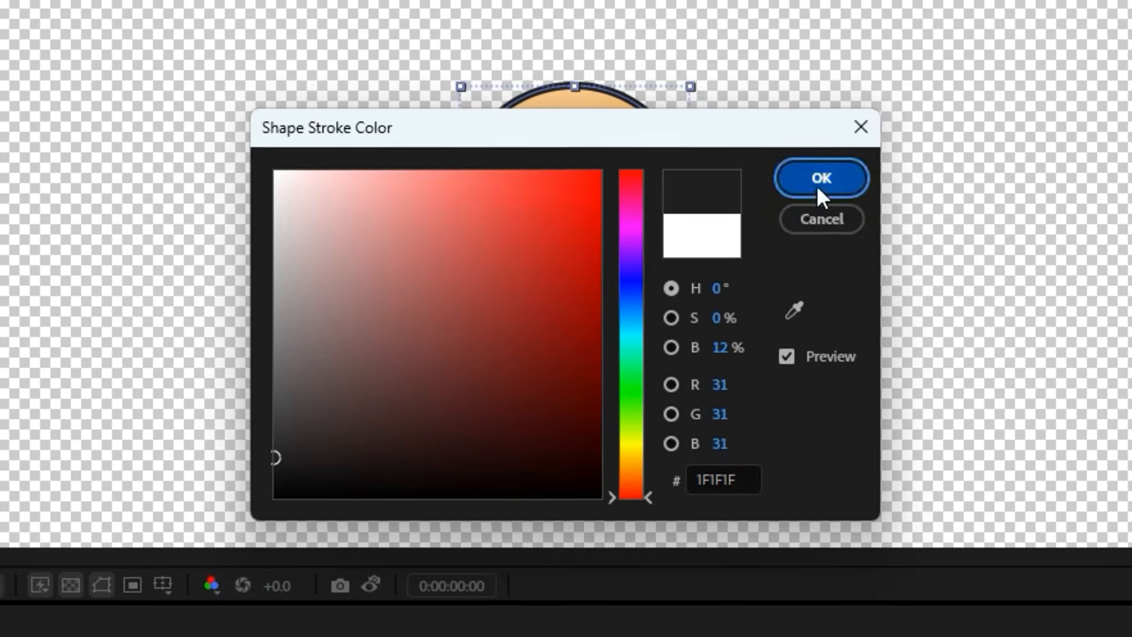
left_click(814, 184)
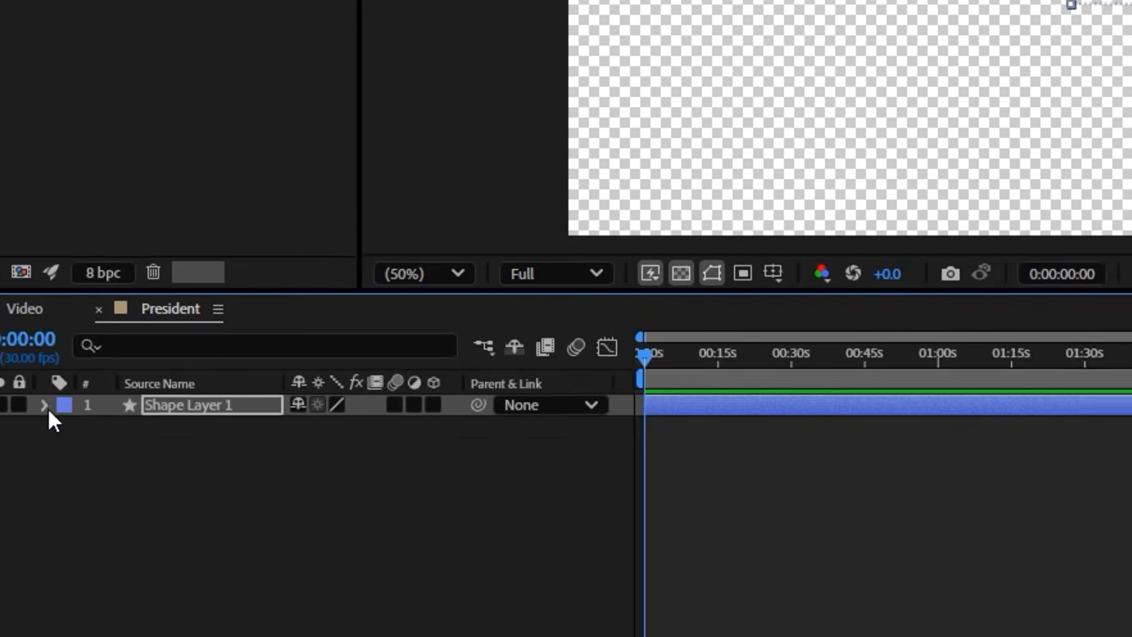
Set the stroke taper's start length and end length to 50% on the face circle's ellipse
left_click(95, 380)
left_click(117, 401)
left_click(141, 423)
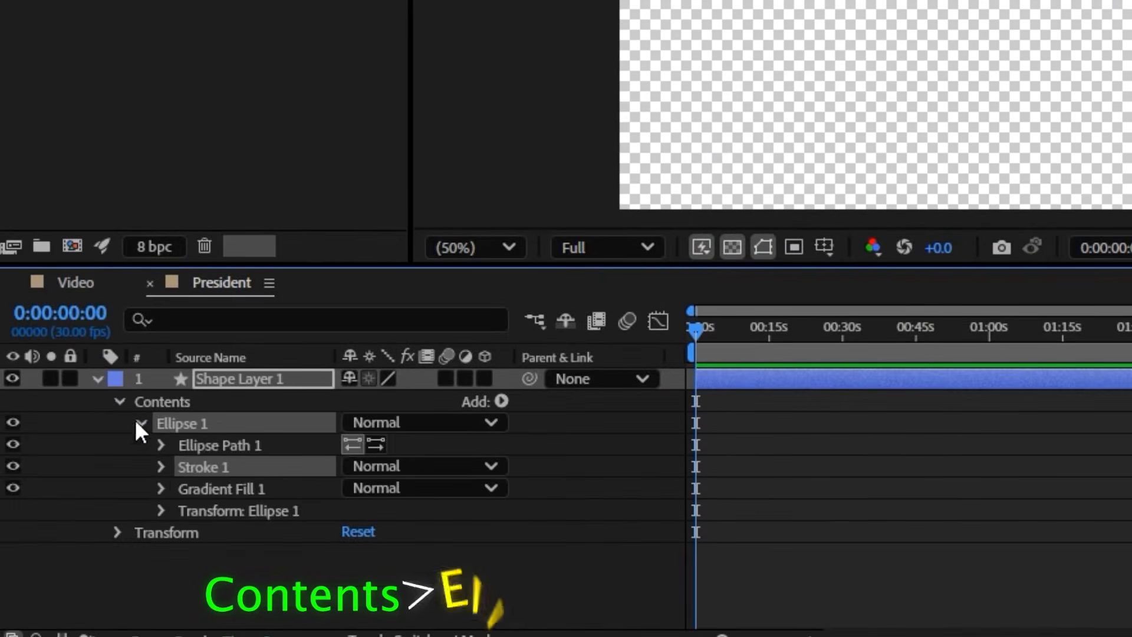
left_click(161, 466)
scroll(192, 538, "down", 3)
left_click(182, 532)
scroll(185, 543, "down", 3)
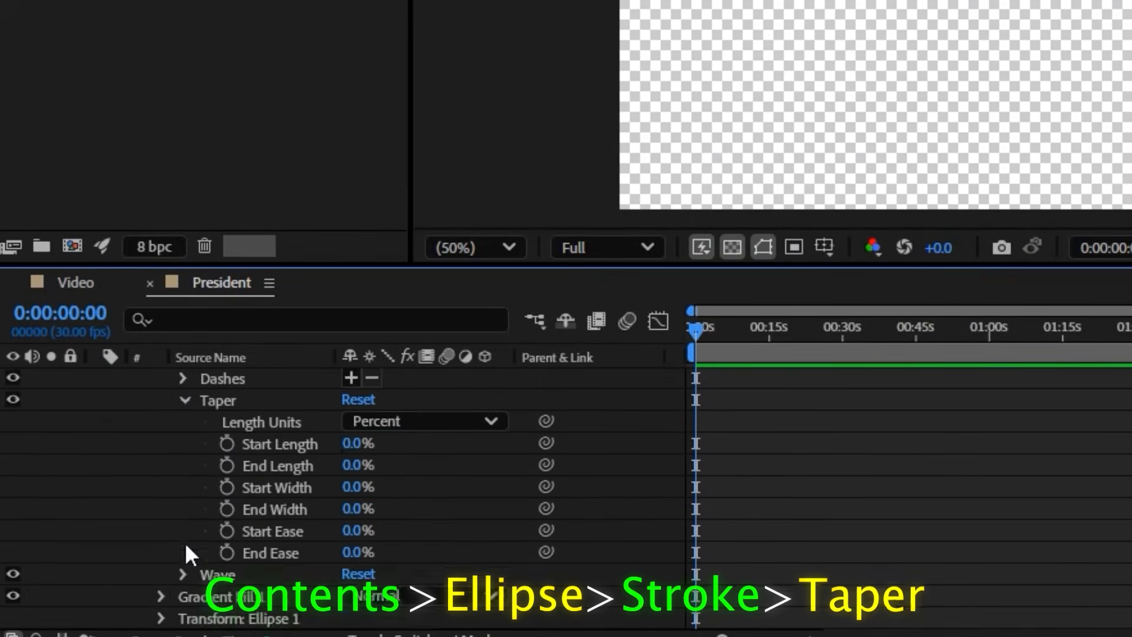
left_click(354, 444)
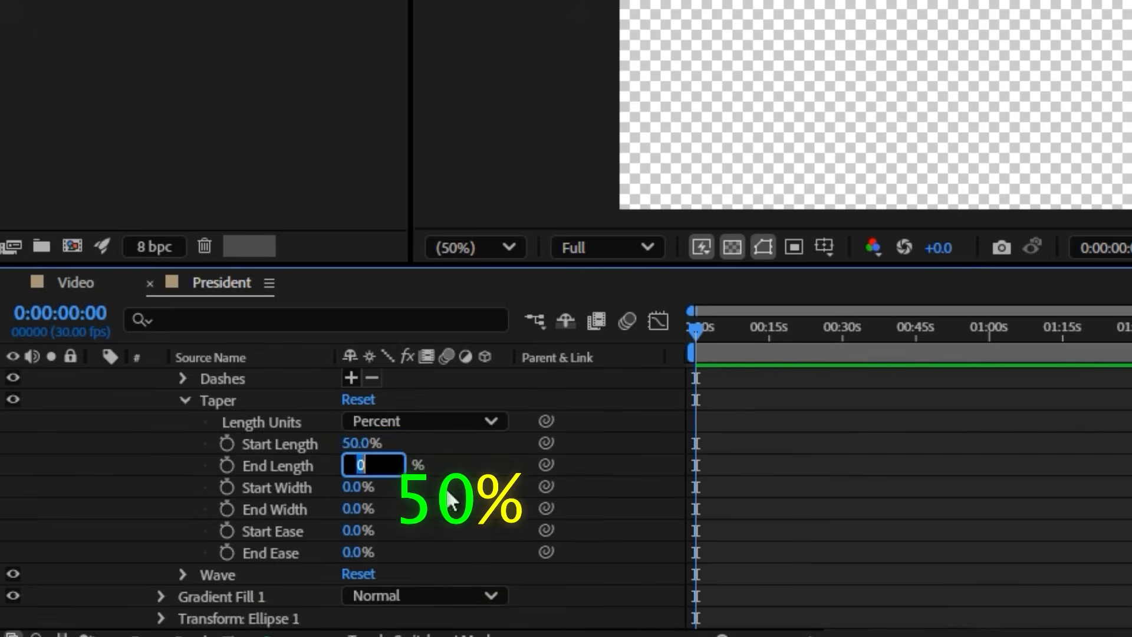
key("u")
Show the grid and draw a small eye circle on the face's left half with a 6 px stroke and white-to-grey (979797) linear gradient
left_click(824, 246)
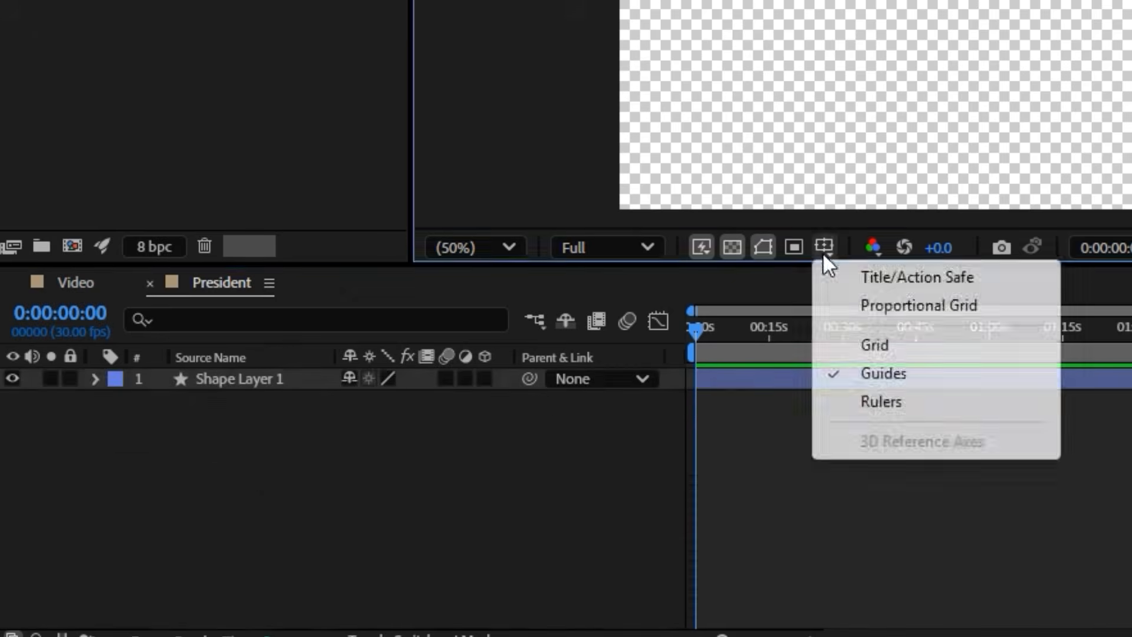
left_click(864, 344)
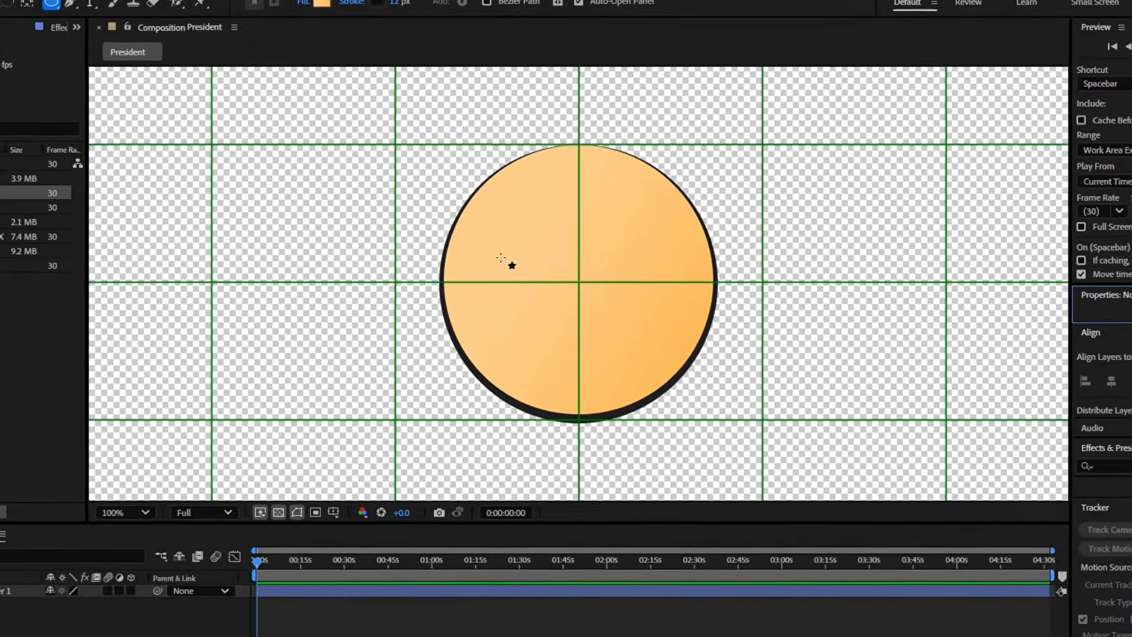
left_click_drag(539, 208, 588, 256)
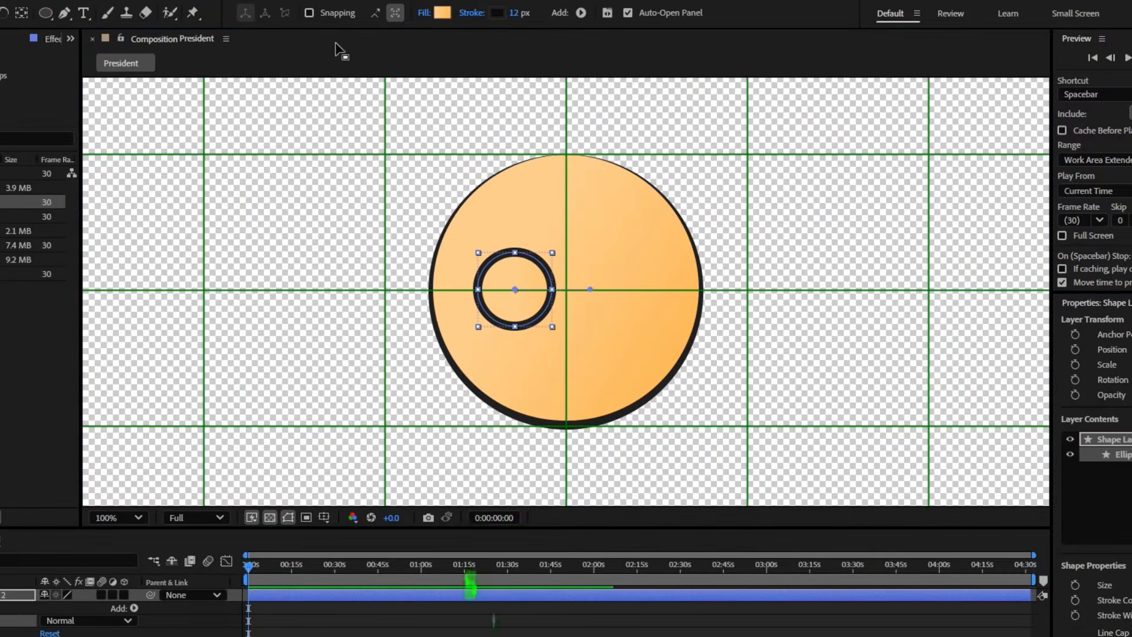
left_click(442, 13)
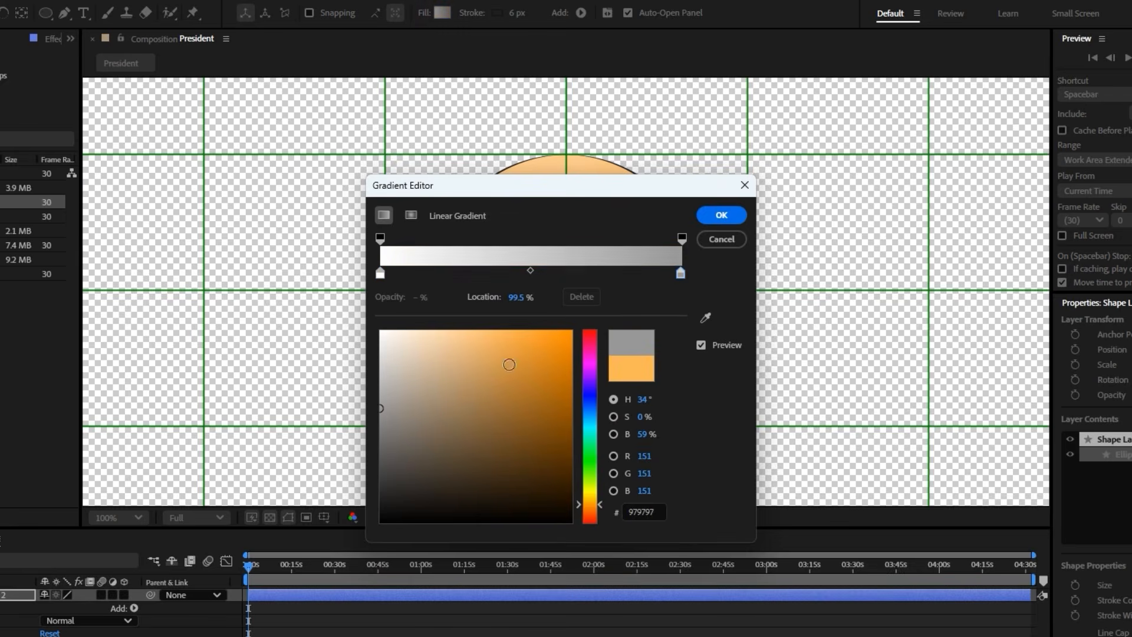
left_click(721, 215)
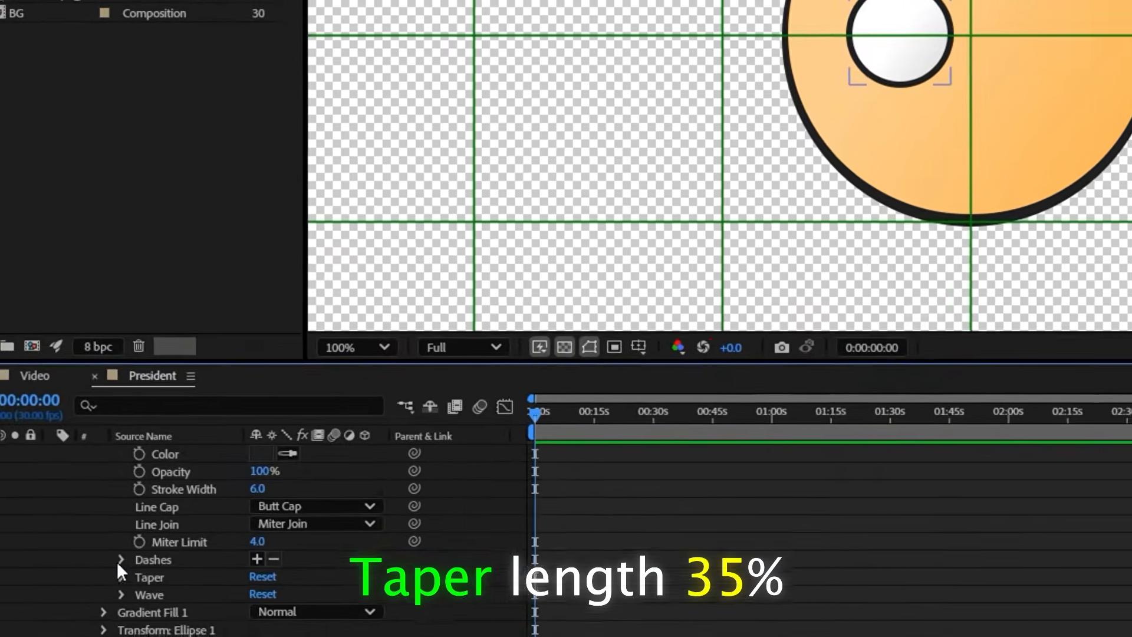
Set the eye stroke's taper length to 35% and rotate the eye layer so the thicker outline lies at its upper edge
left_click(120, 576)
left_click(270, 565)
type("35")
key("Return")
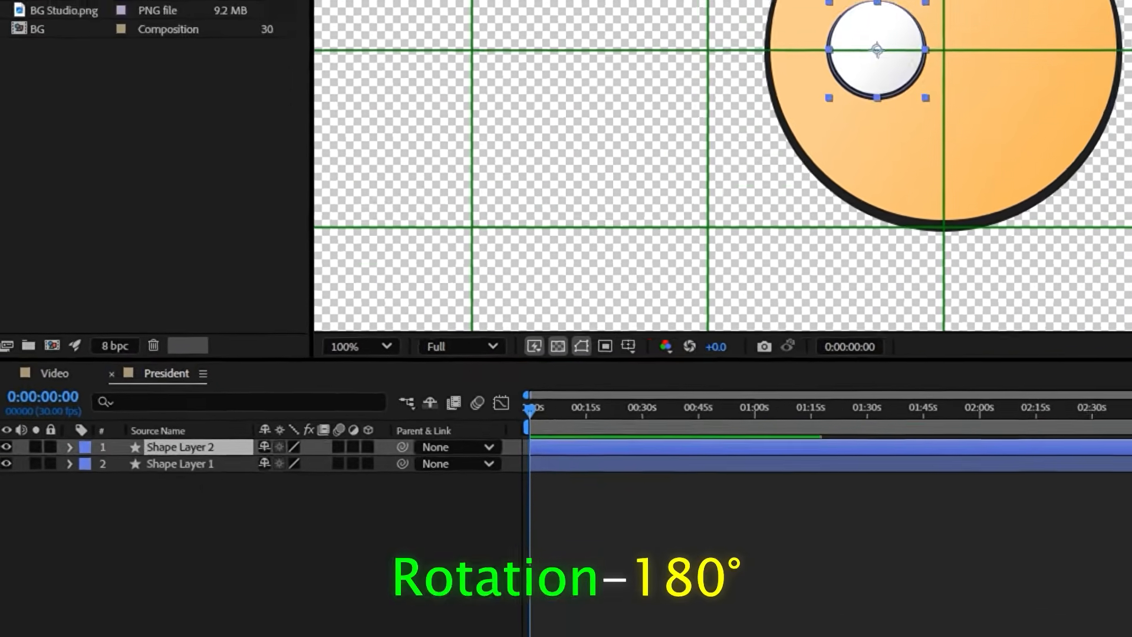
key("r")
left_click_drag(317, 448, 460, 416)
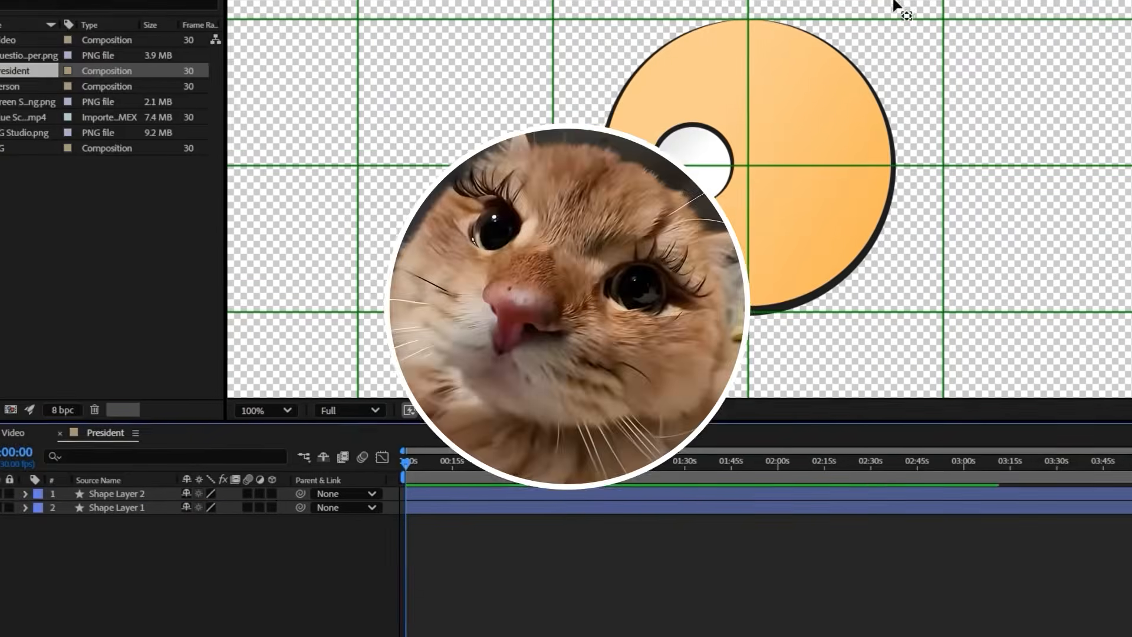
Draw a small pupil circle inside the eye on the same layer, with a 3 px stroke and a blue gradient fill
left_click(457, 494)
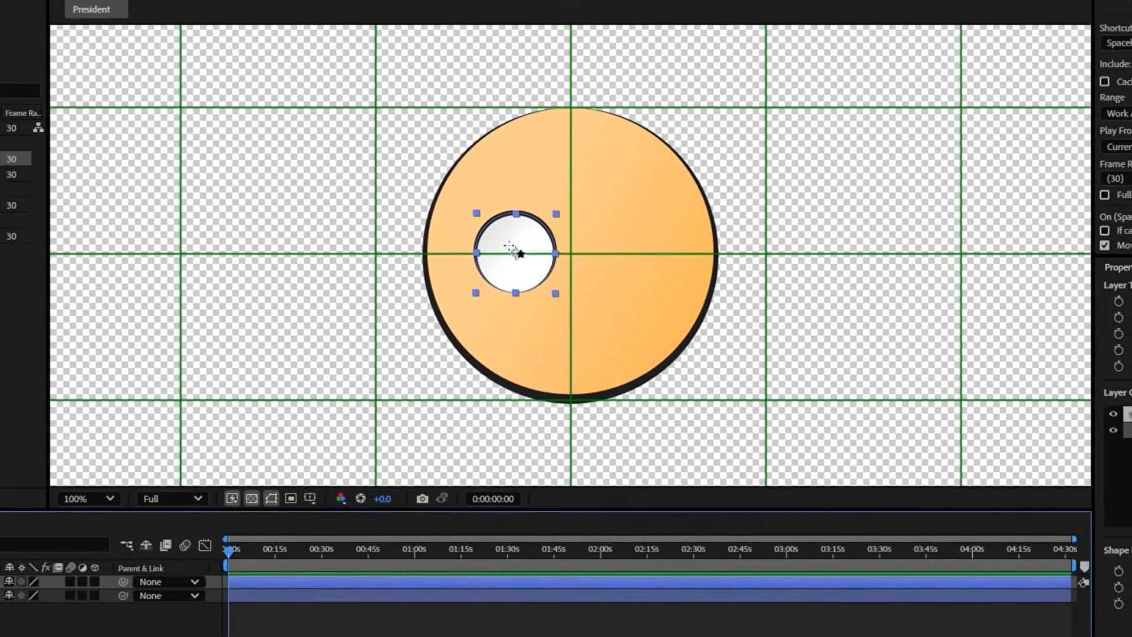
left_click_drag(524, 237, 547, 261)
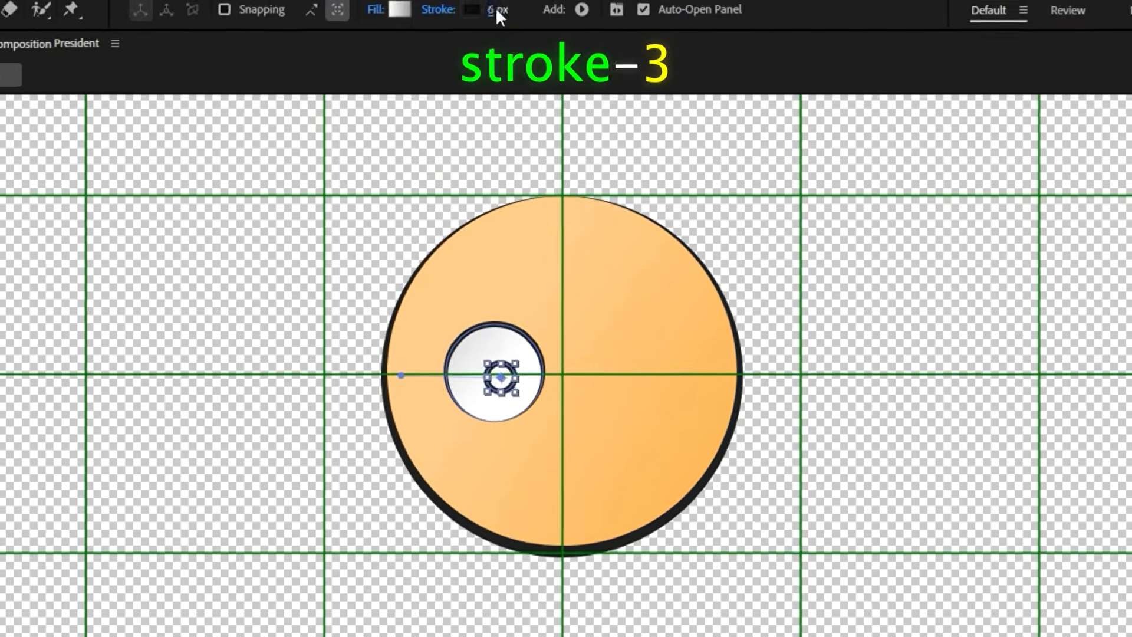
left_click(494, 9)
type("3")
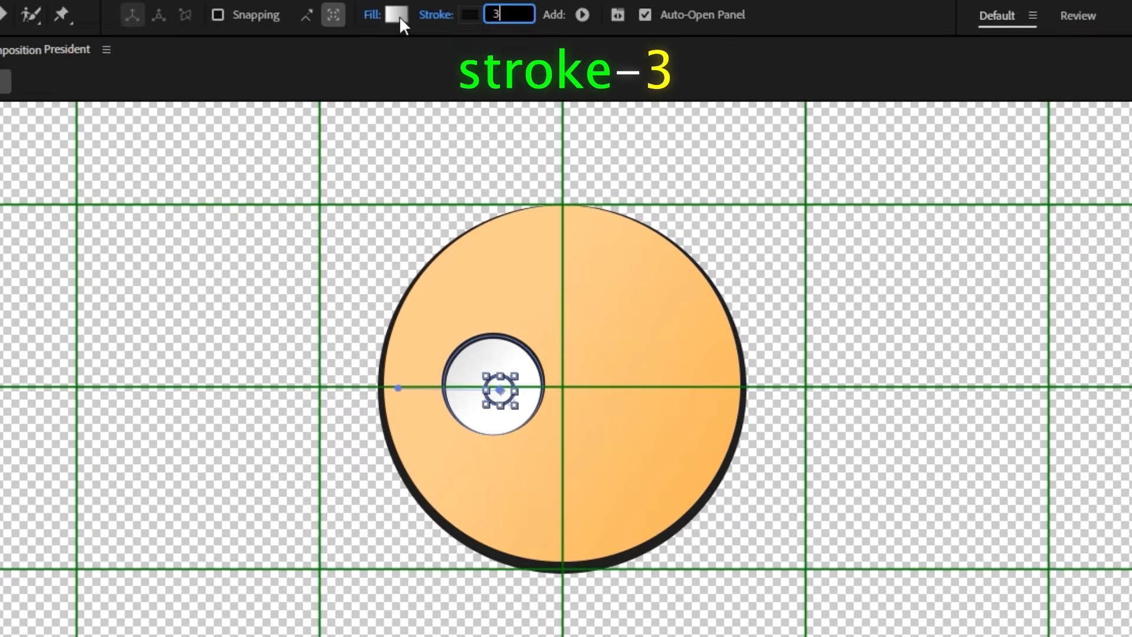
left_click(399, 16)
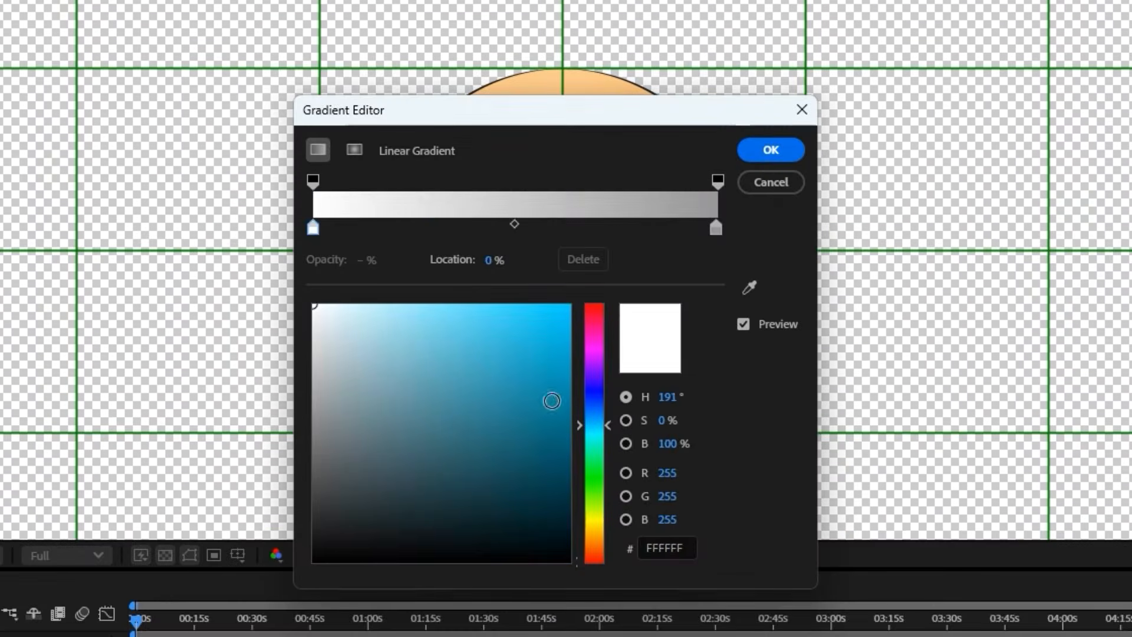
left_click(770, 151)
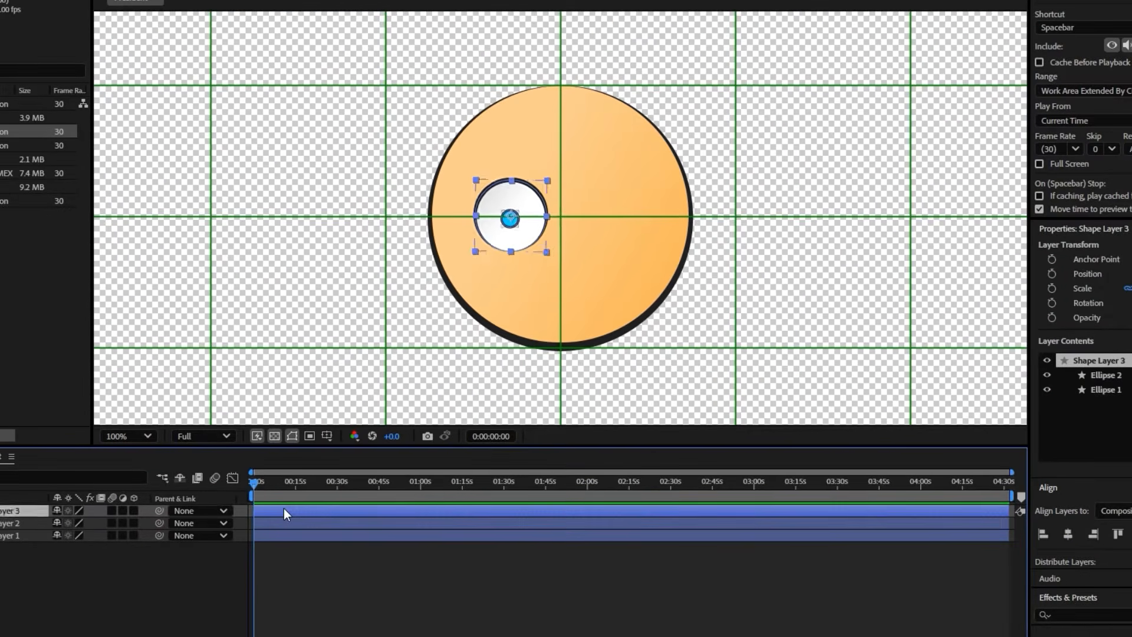
Duplicate the eye layer, move the copy to the right half of the face, and nudge both eyes left to centre them
key("shift+Right")
key("shift+Right")
key("shift+Right")
key("shift+Right")
key("shift+Right")
key("shift+Right")
key("shift+Right")
key("shift+Right")
key("shift+Right")
key("shift+Right")
key("shift+Right")
key("shift+Right")
key("shift+Right")
key("shift+Right")
key("shift+Right")
key("shift+Right")
key("shift+Right")
left_click(275, 527, "shift")
key("shift+Left")
key("shift+Left")
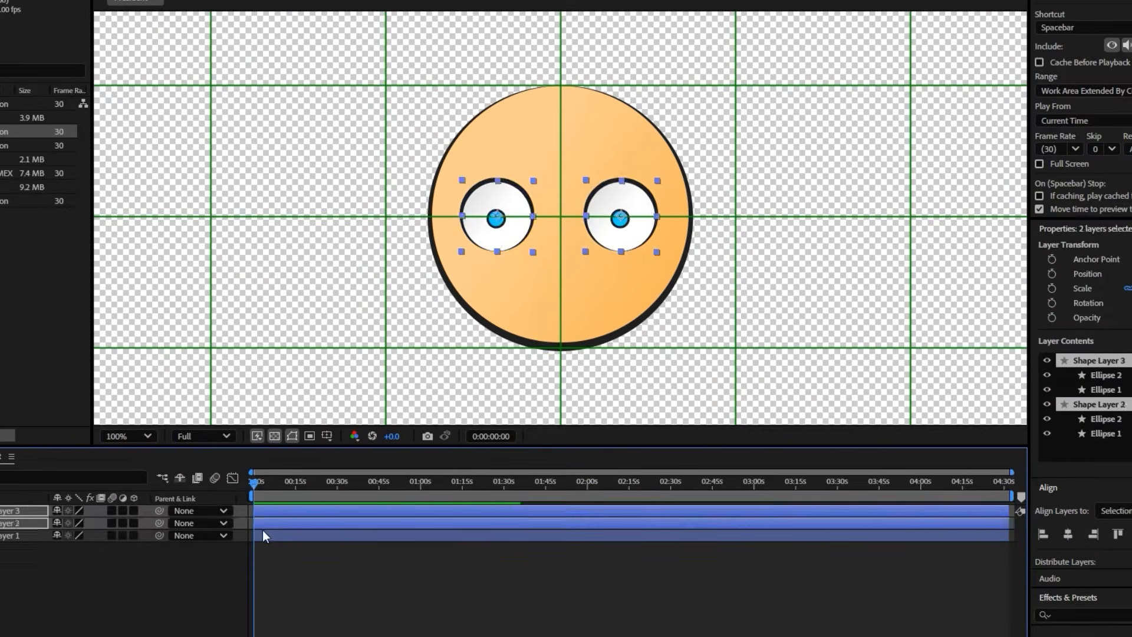
Rename the face layer as Skin and the eye layers as Eye 1 and Eye 2
left_click(115, 555)
right_click(24, 538)
left_click(112, 498)
type("Skin")
key("Return")
right_click(24, 525)
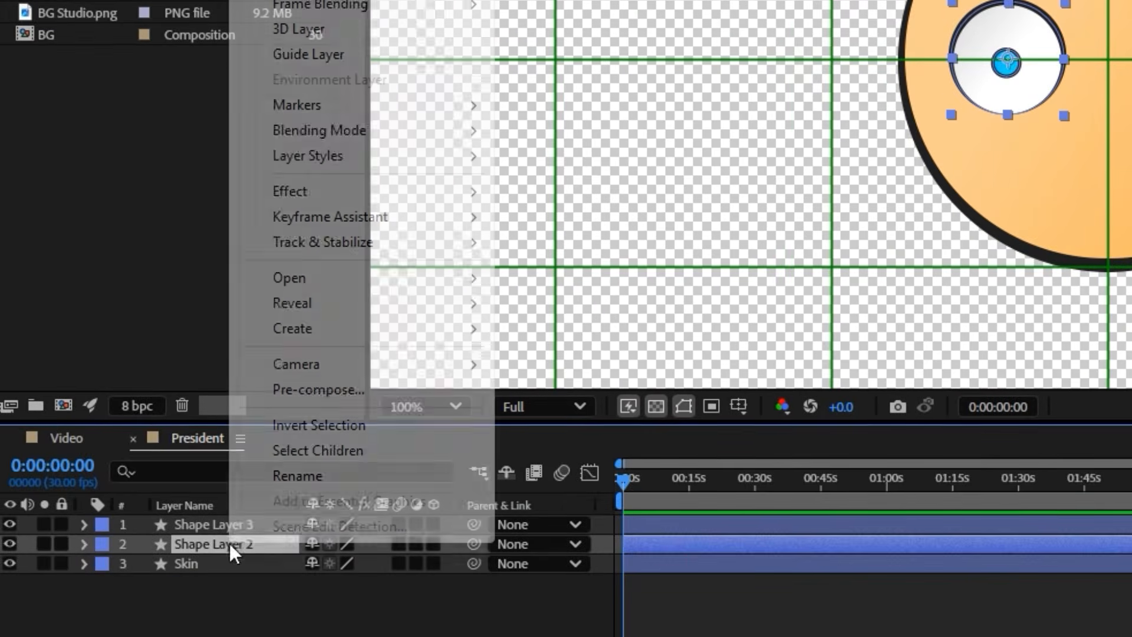
left_click(71, 479)
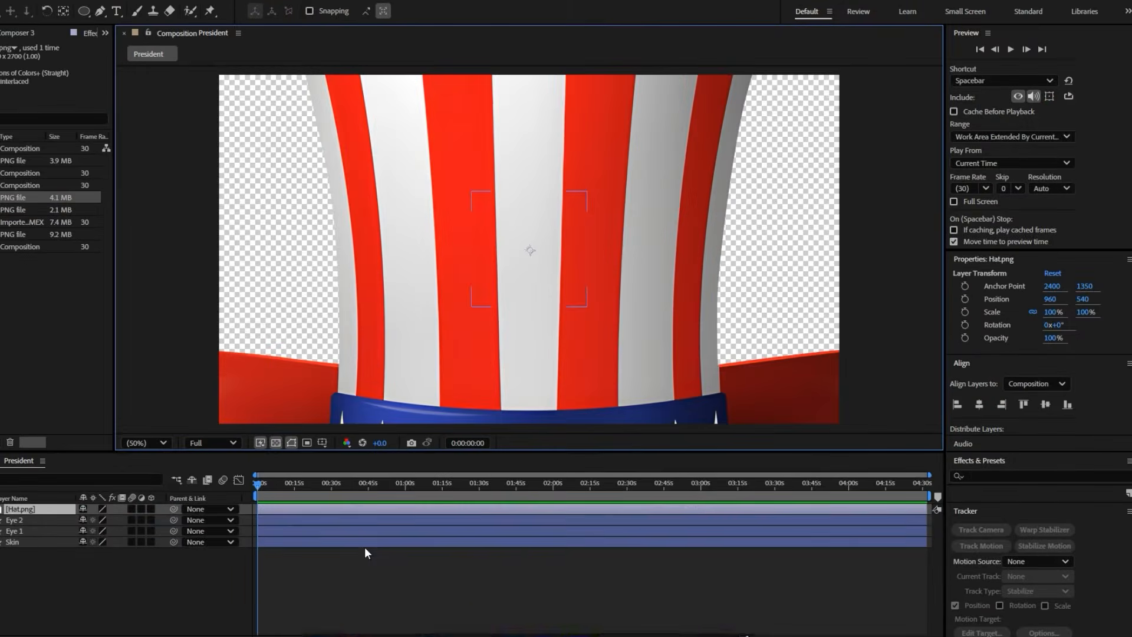
Scale the hat image to 15% and place it on top of the head
left_click_drag(115, 525, 82, 522)
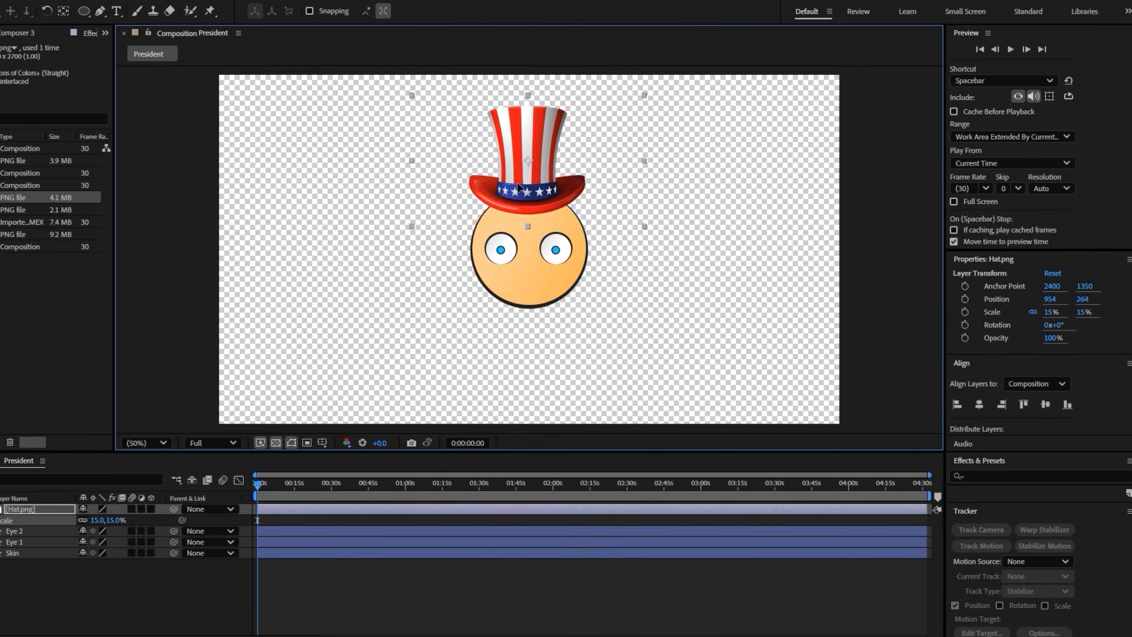
left_click_drag(518, 188, 517, 196)
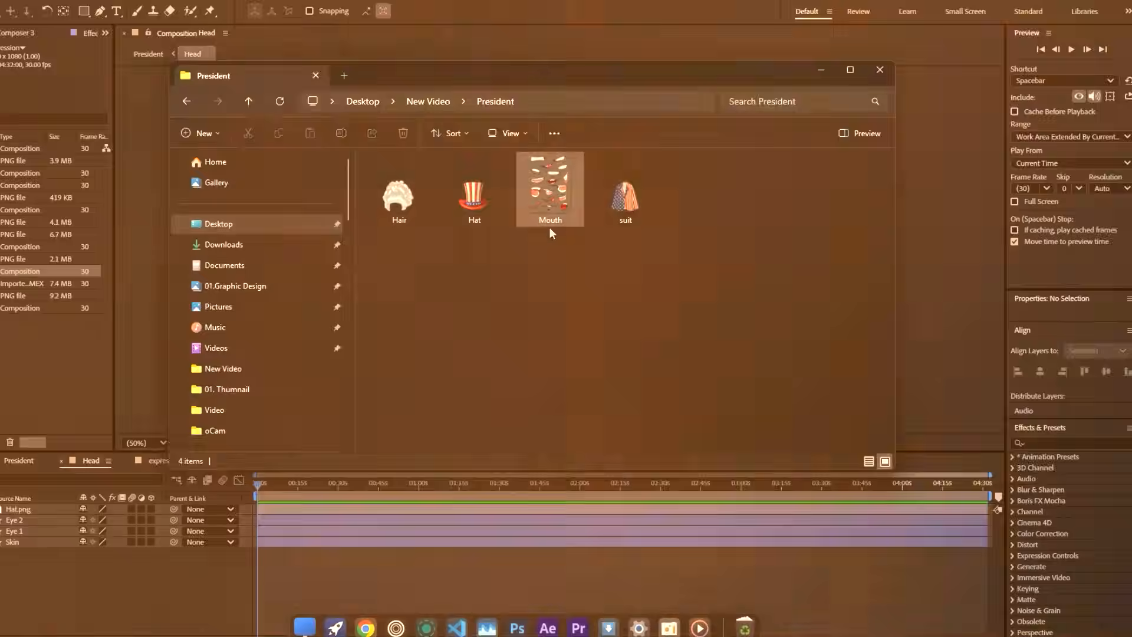
Add the Mouth image to the composition, scale it down, and position its toothy grin on the lower face
left_click_drag(550, 228, 392, 484)
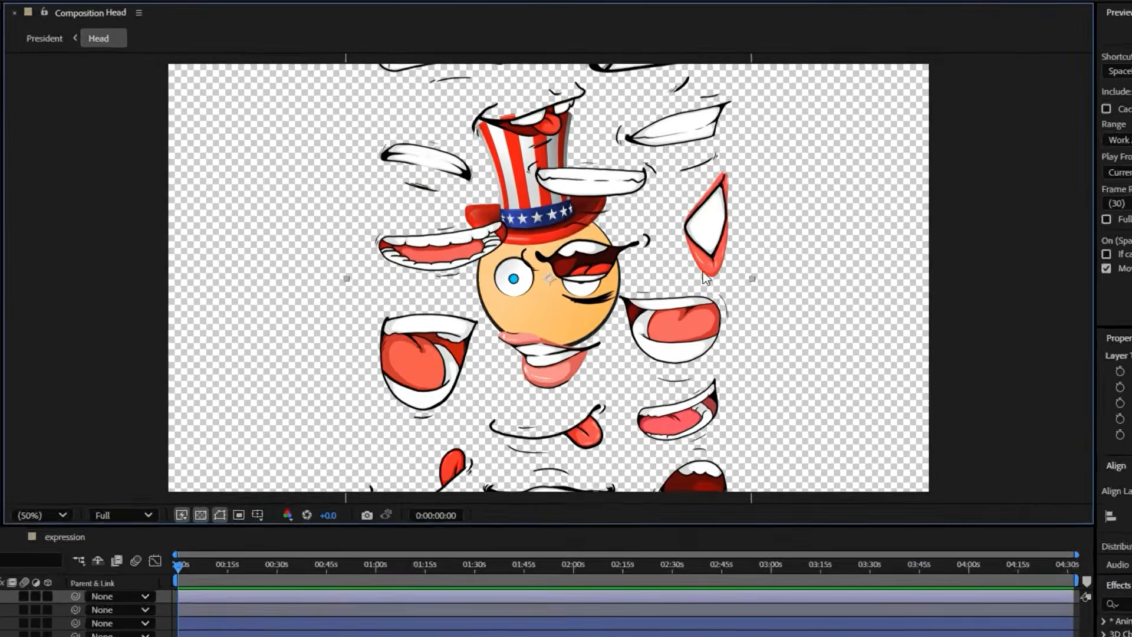
left_click_drag(724, 249, 619, 316)
left_click_drag(634, 445, 657, 448)
left_click_drag(596, 472, 593, 481)
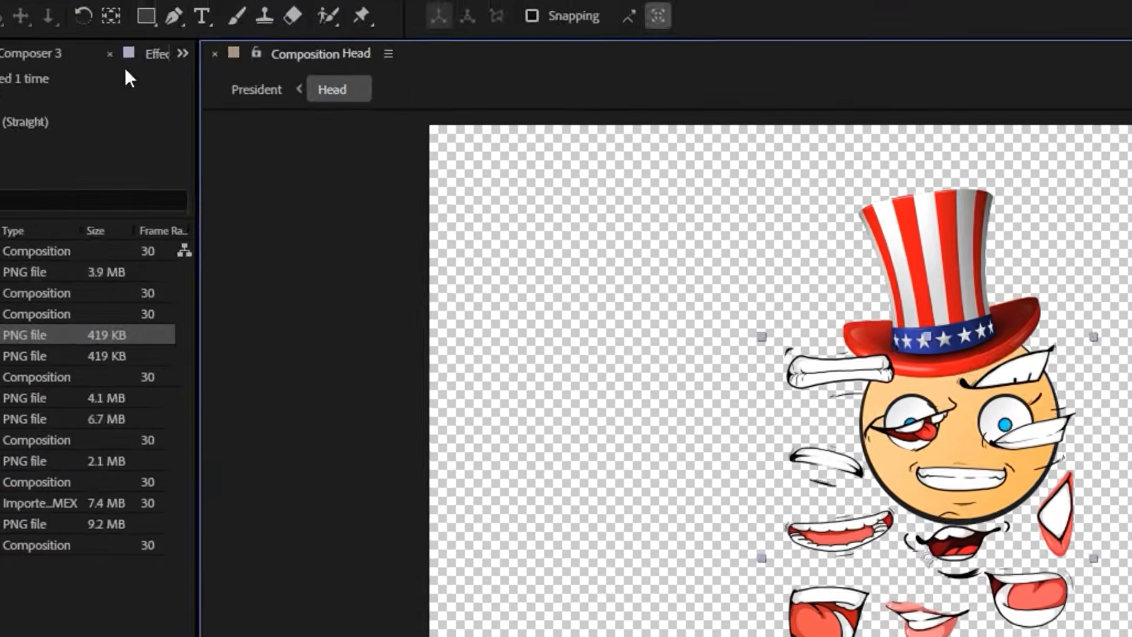
Draw a closed Pen tool mask around the toothy grin to hide the other mouths on the sheet
left_click(179, 15)
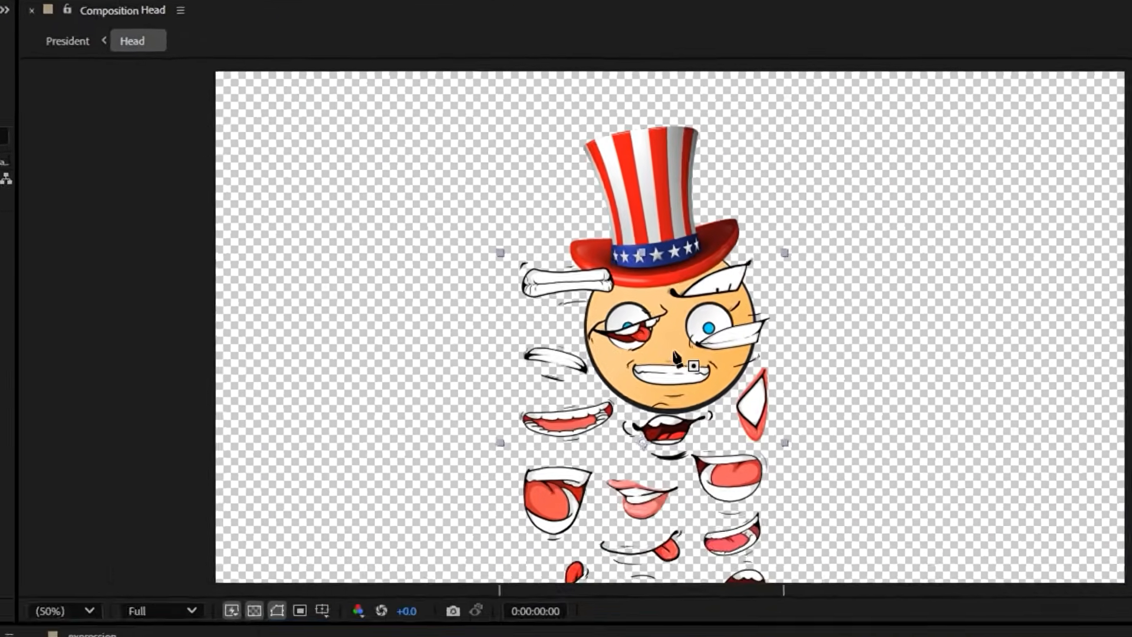
left_click(673, 349)
left_click_drag(635, 348, 642, 392)
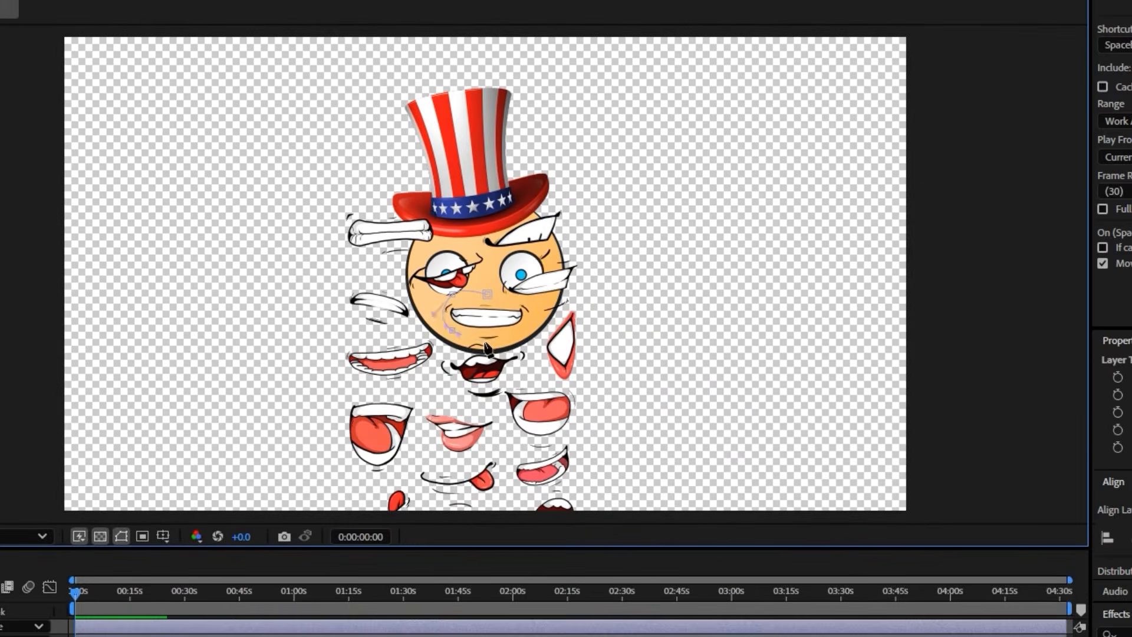
left_click(487, 294)
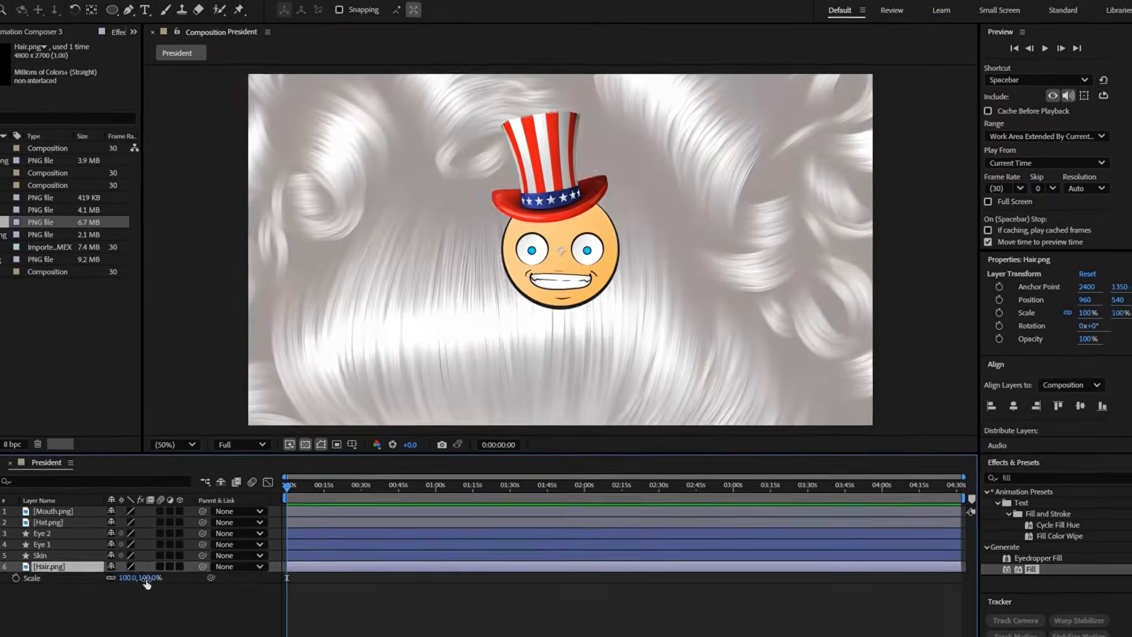
Scale the hair image to 14% and pre-compose the two hair layers as Hair
type("14")
key("Return")
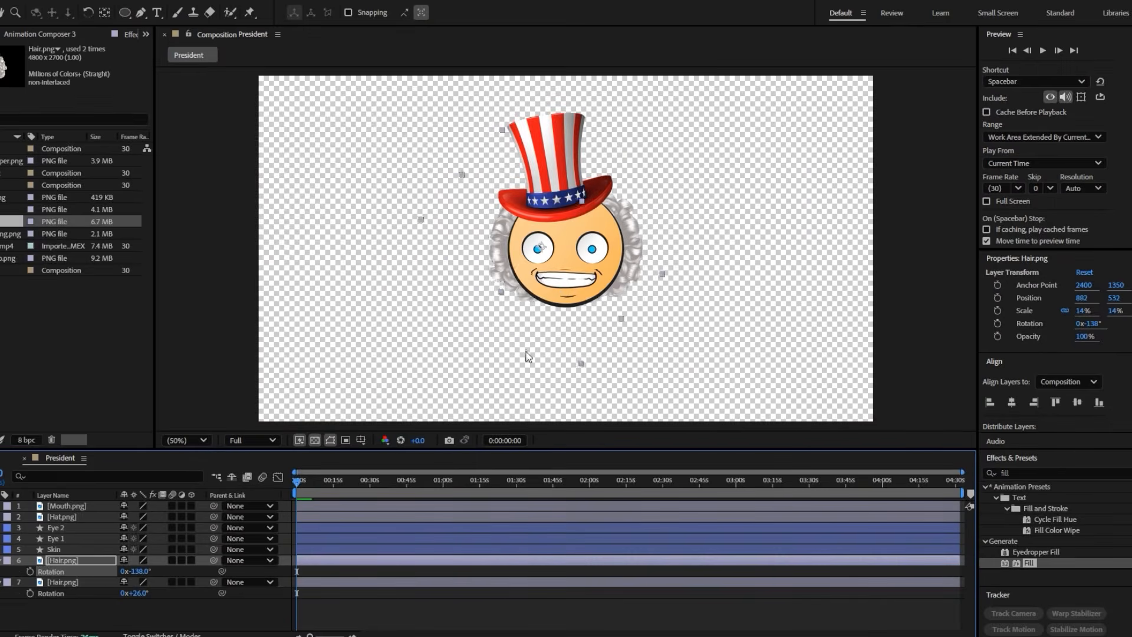
key("ctrl+shift+c")
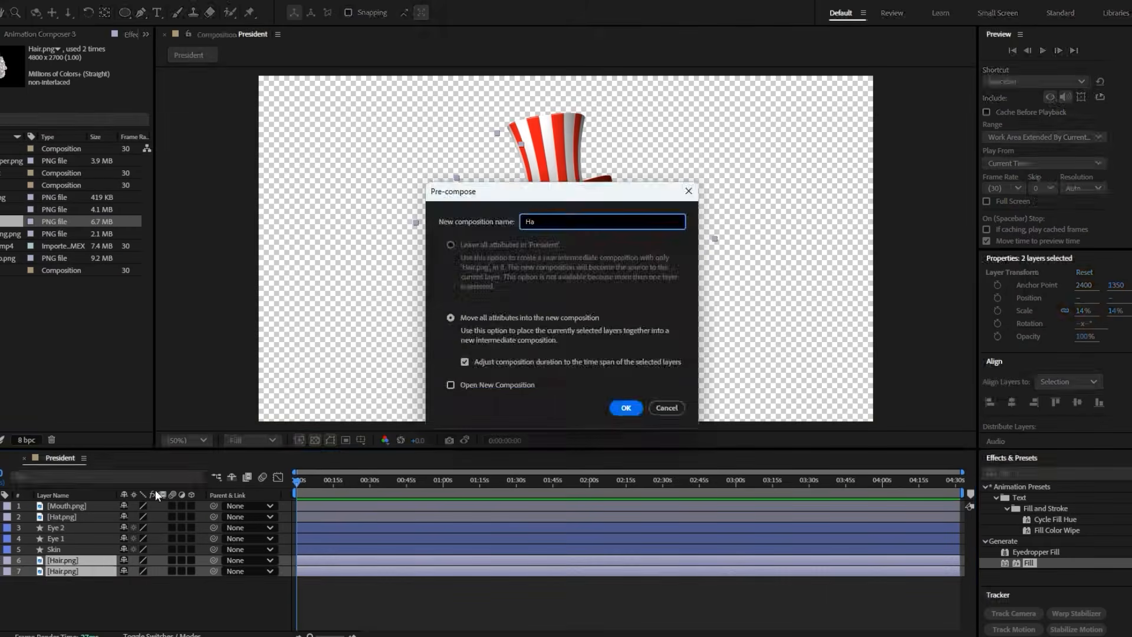
key("Return")
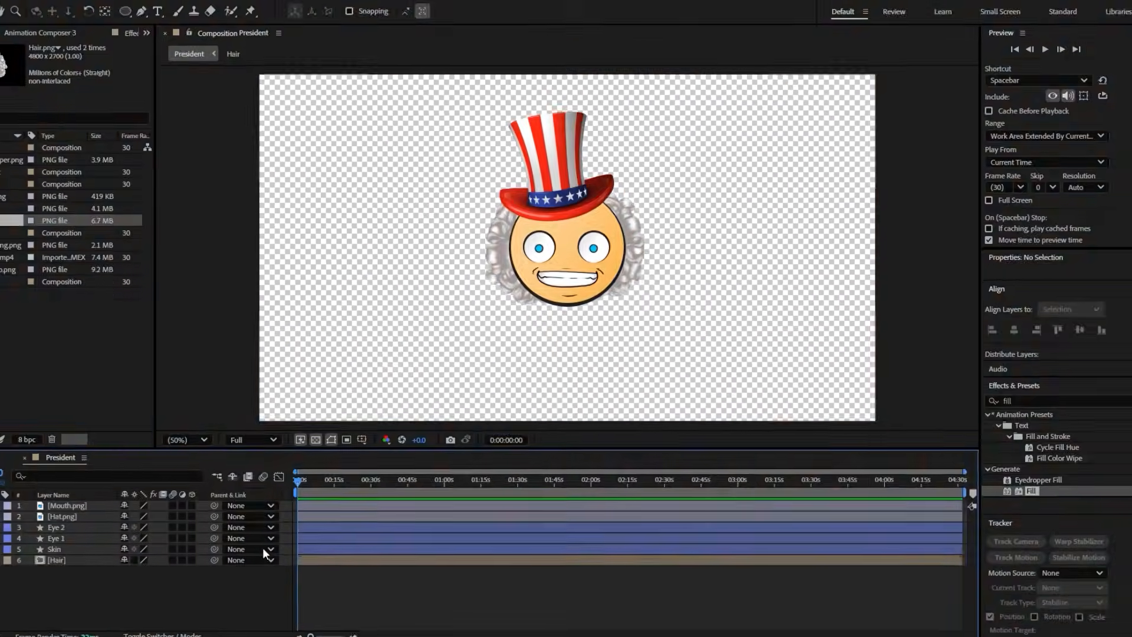
Pre-compose the mouth and both eye layers into a composition named expression
left_click(187, 430)
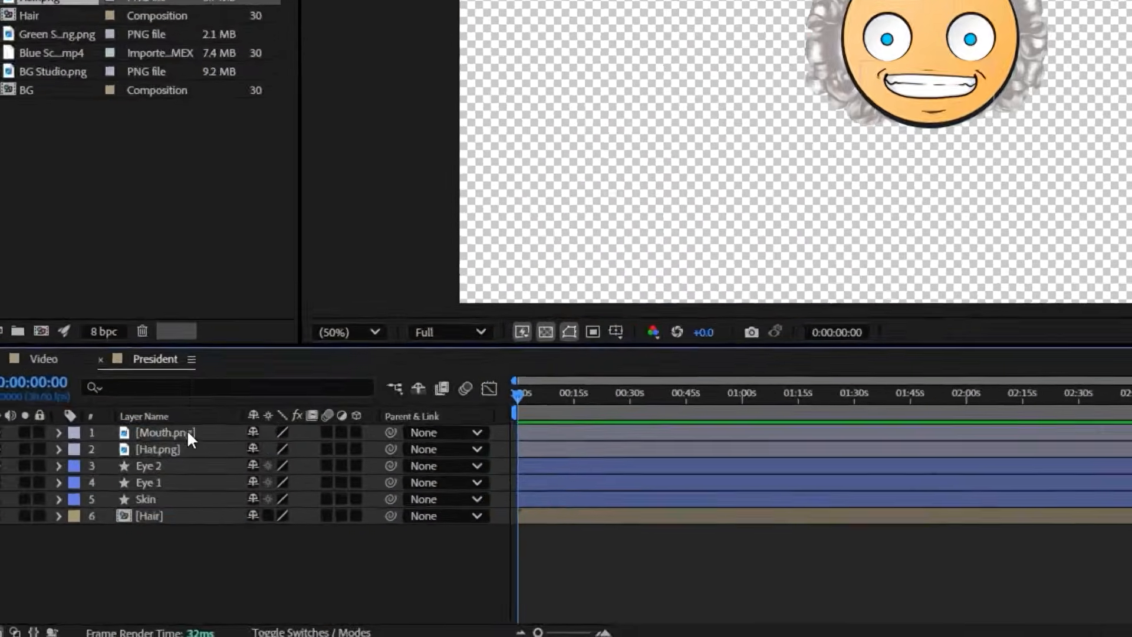
left_click(199, 448, "ctrl")
left_click(192, 463, "ctrl")
right_click(192, 462)
left_click(265, 384)
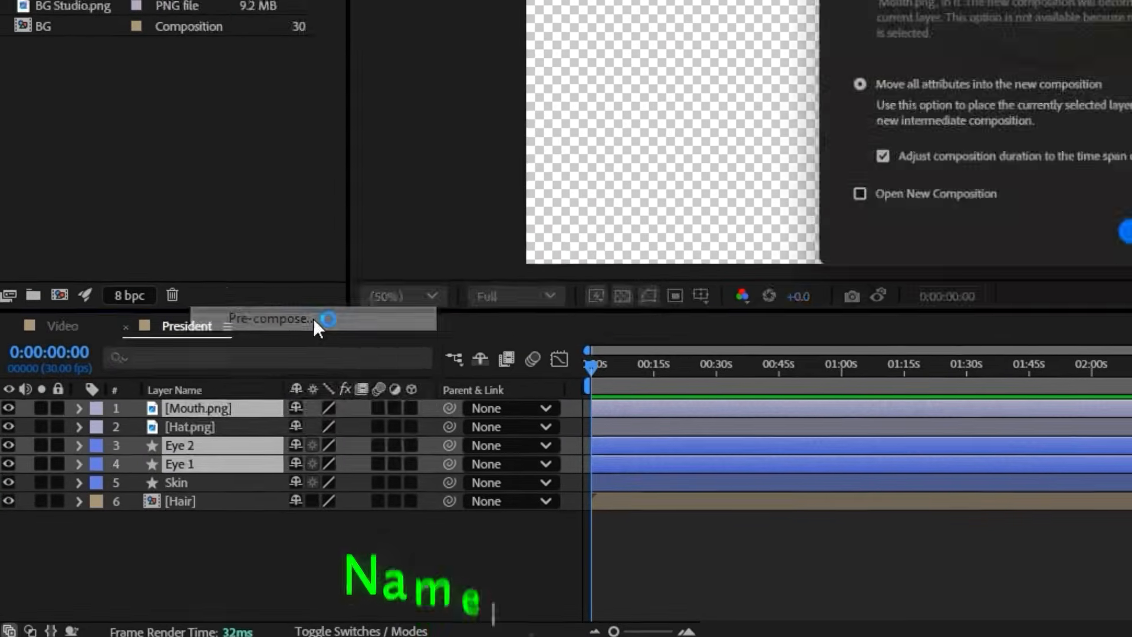
type("expression")
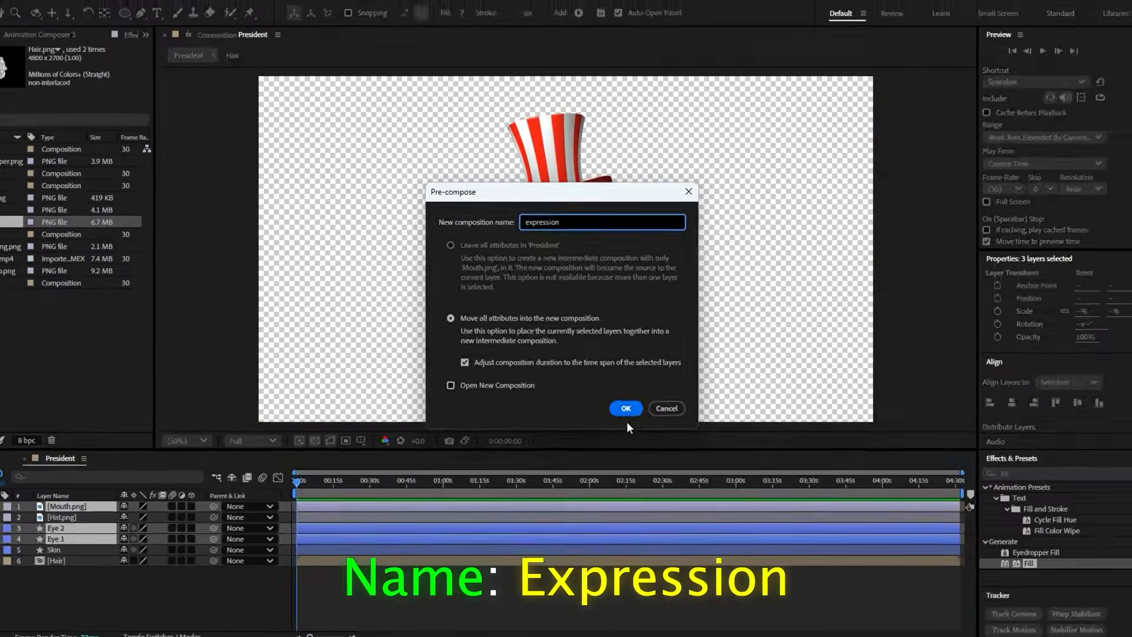
left_click(627, 408)
Change the expression layer's label colour to Purple
left_click(76, 463)
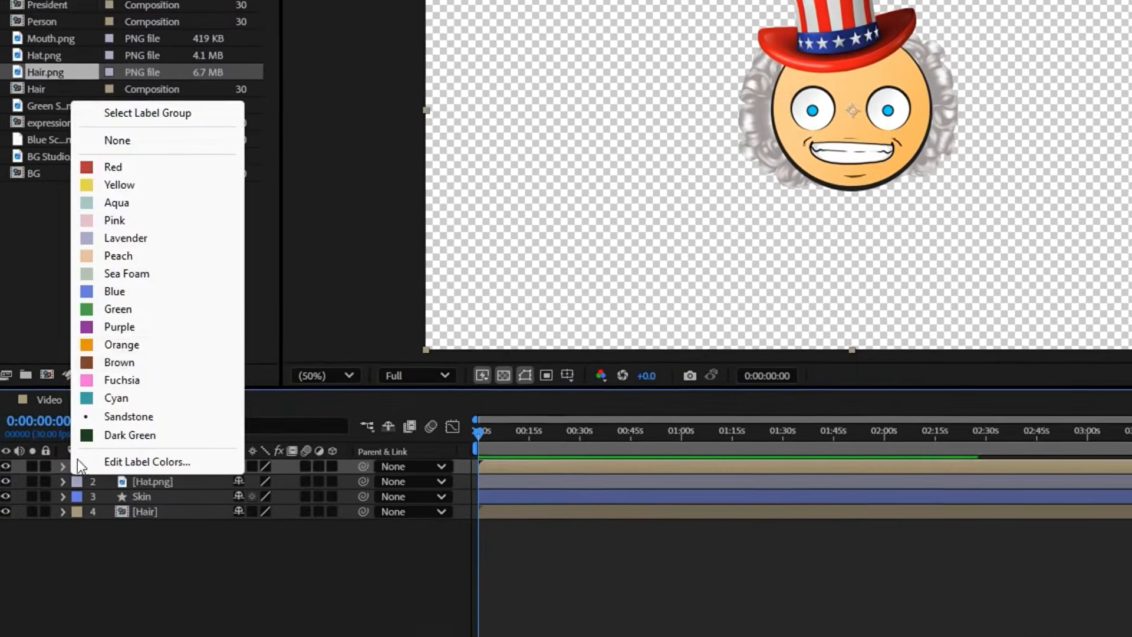
left_click(134, 326)
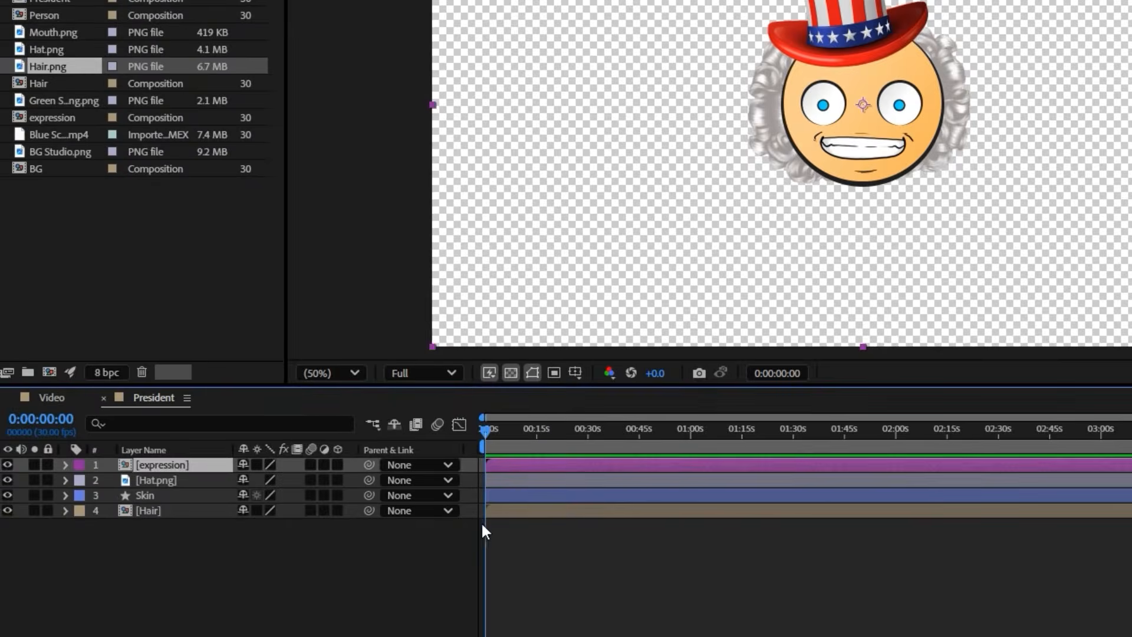
left_click(554, 547)
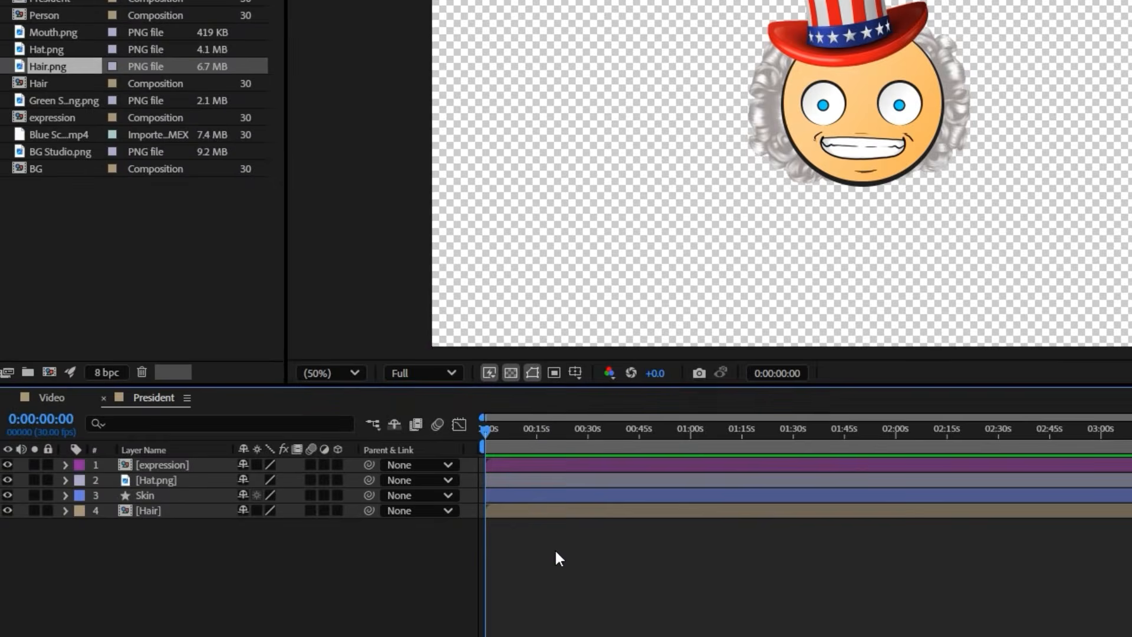
Pre-compose all layers from expression to Hair into a composition named Head
left_click(546, 464)
left_click(543, 512, "shift")
right_click(543, 511)
left_click(581, 392)
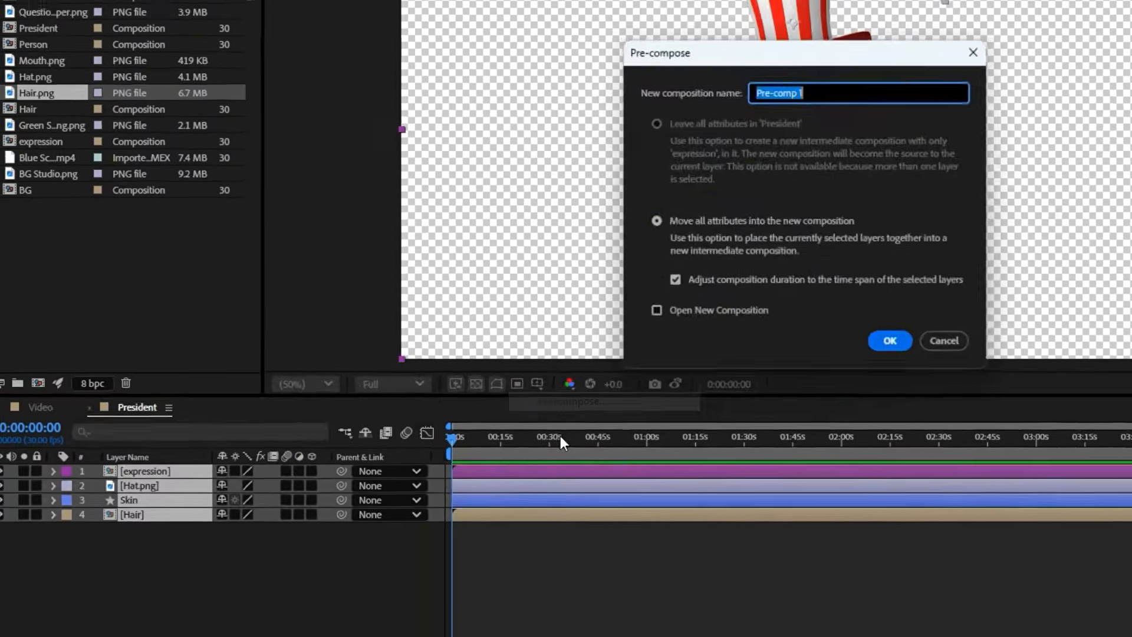
type("Head")
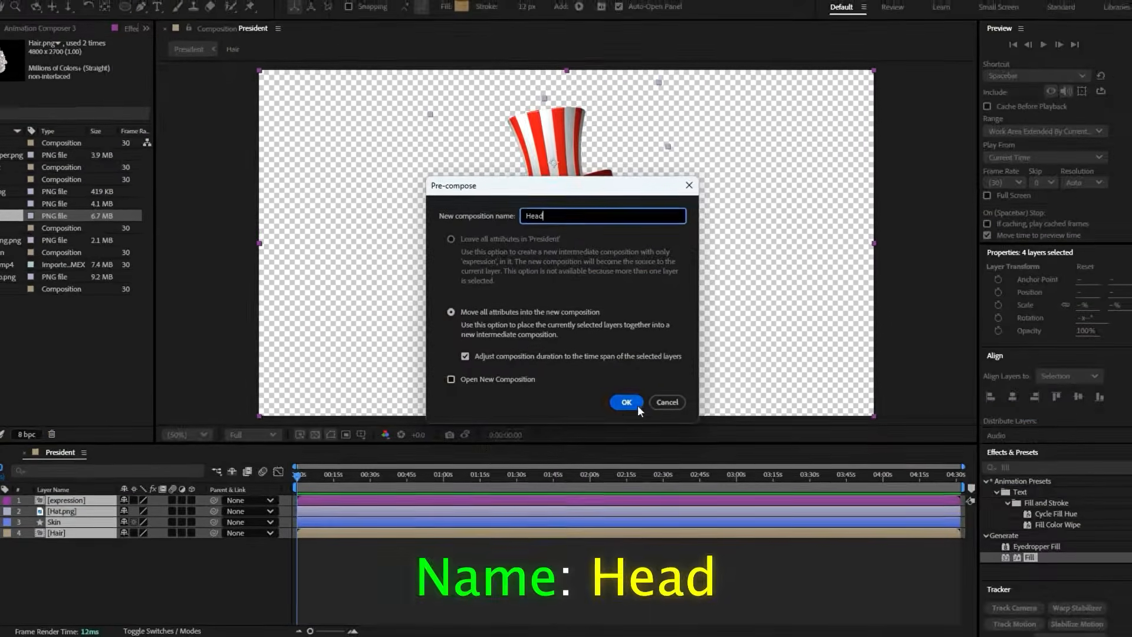
left_click(637, 405)
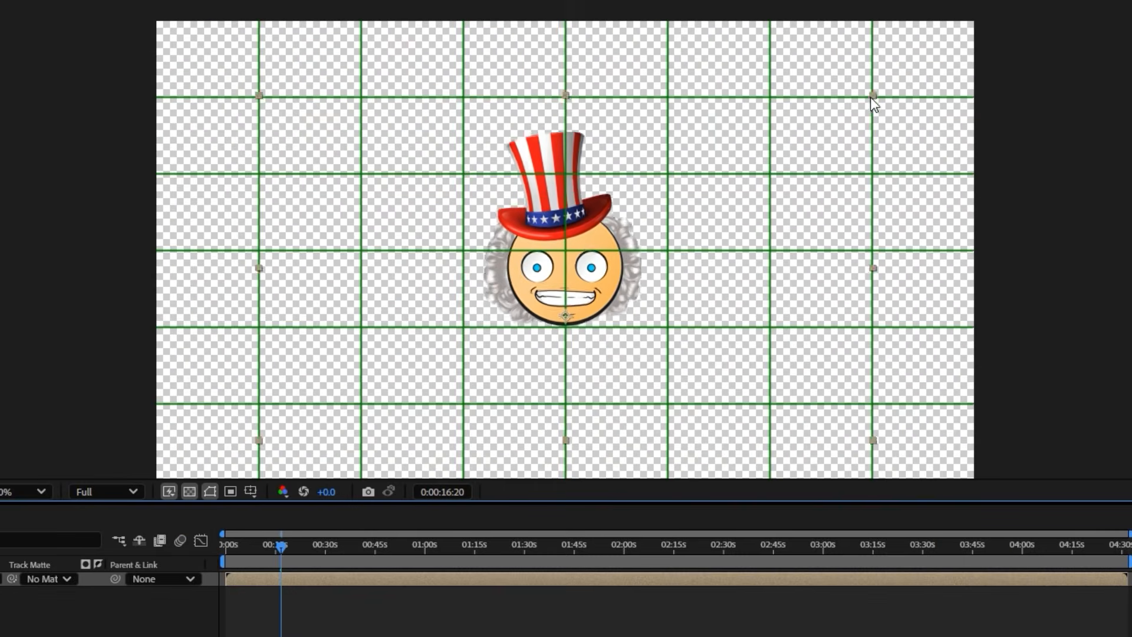
Scale the Head layer down slightly and move it up towards the top of the composition
left_click_drag(871, 97, 862, 103)
key("shift+Up")
key("shift+Up")
key("shift+Up")
key("shift+Up")
key("shift+Up")
key("shift+Up")
key("shift+Up")
key("shift+Up")
key("shift+Up")
key("shift+Up")
key("shift+Up")
key("shift+Up")
left_click(602, 610)
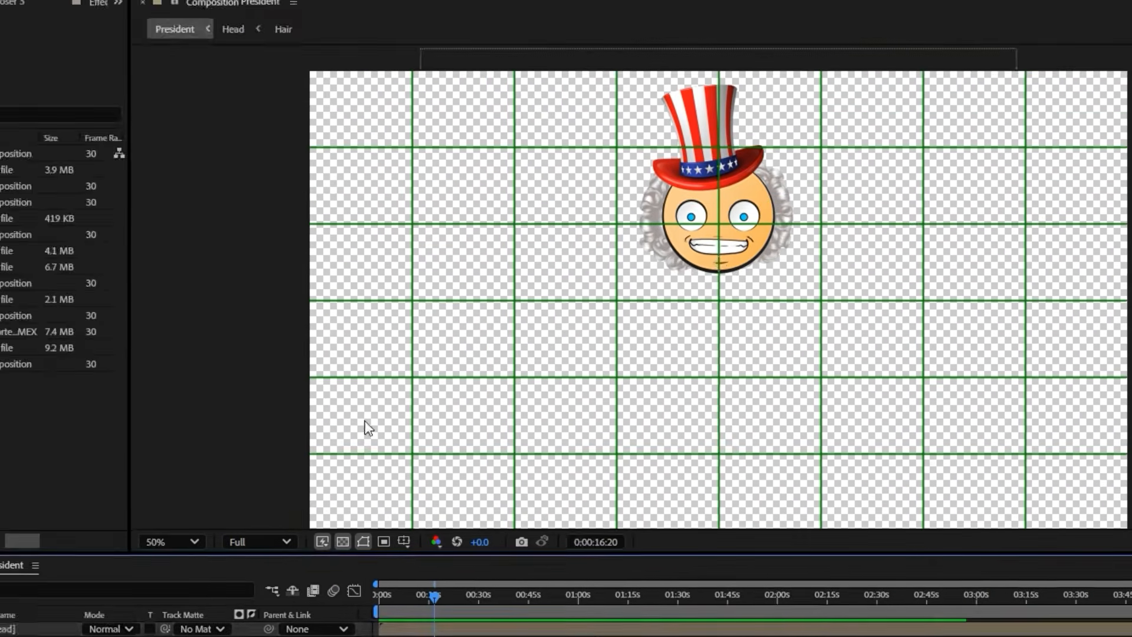
Draw a gradient blue rectangle about 256 by 294 px directly below the head as the body
left_click(222, 17)
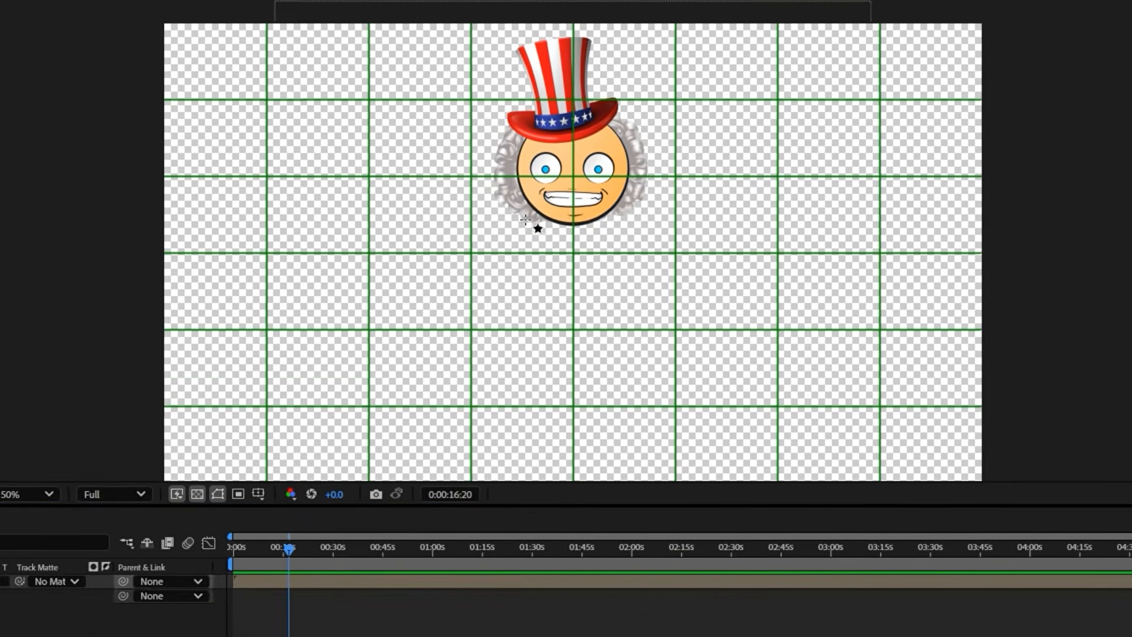
left_click_drag(525, 219, 636, 334)
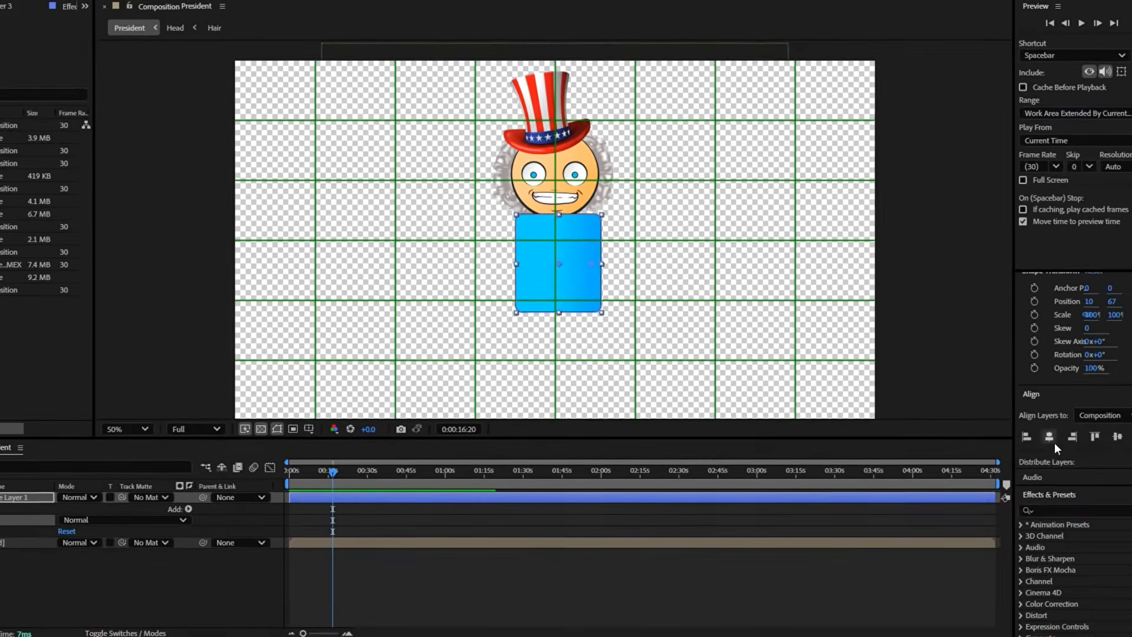
left_click(1054, 443)
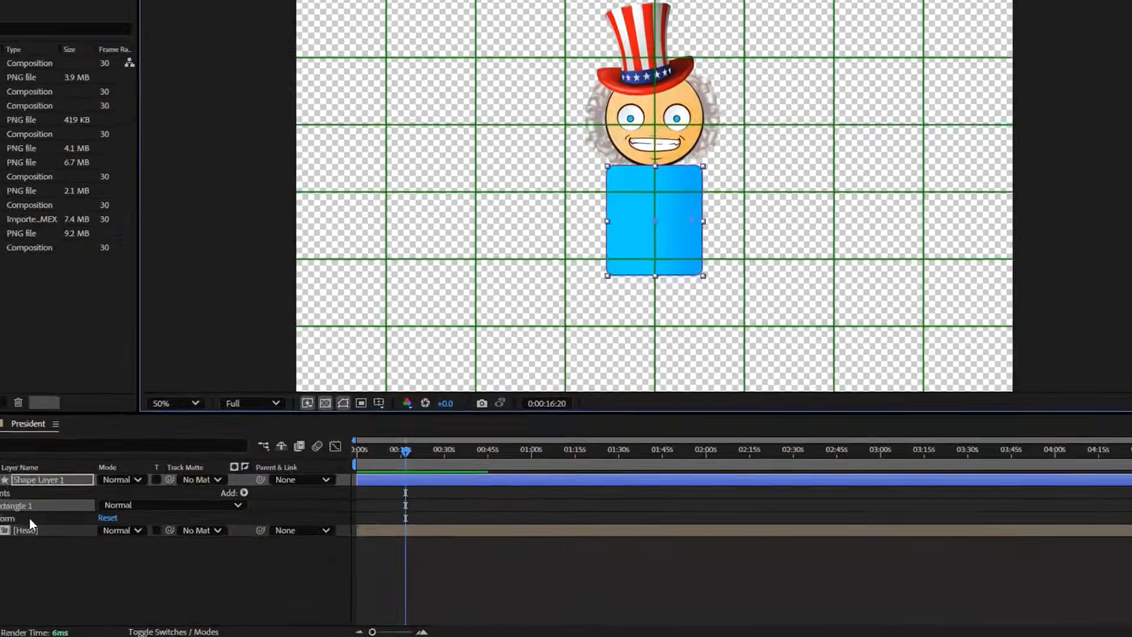
Set the roundness of the body rectangle's path to about 50
left_click(83, 452)
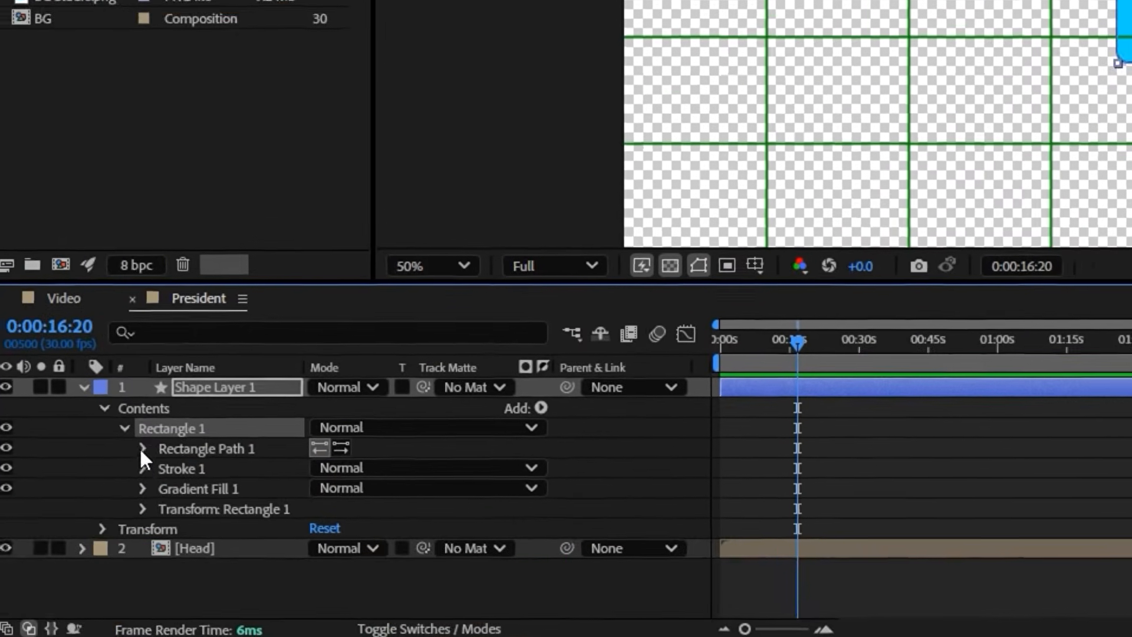
left_click(143, 449)
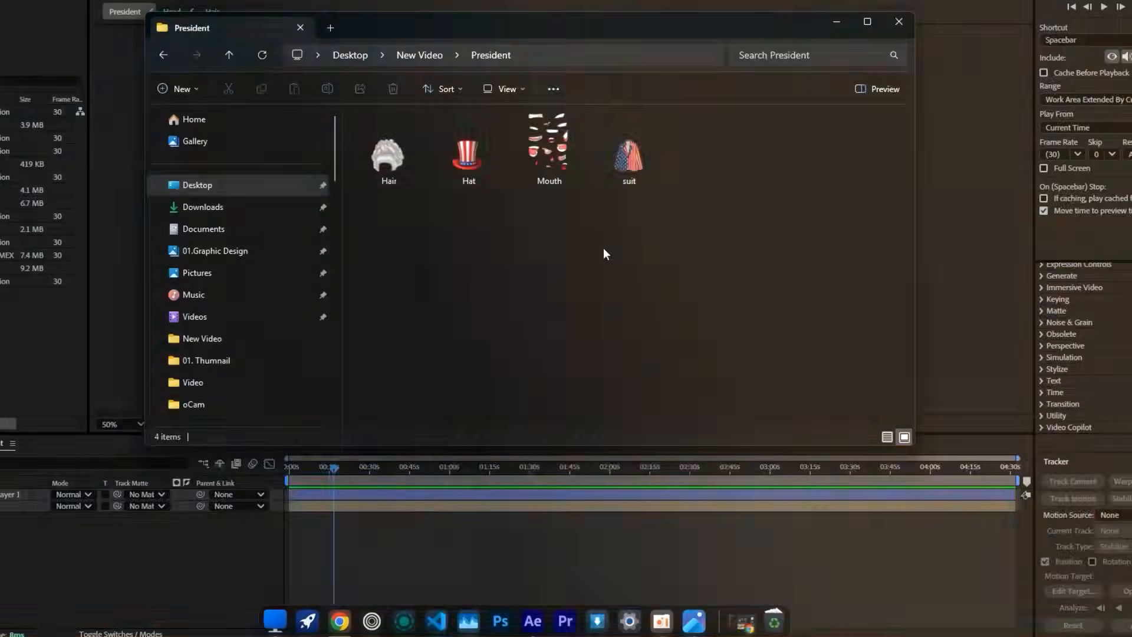
left_click_drag(616, 165, 338, 532)
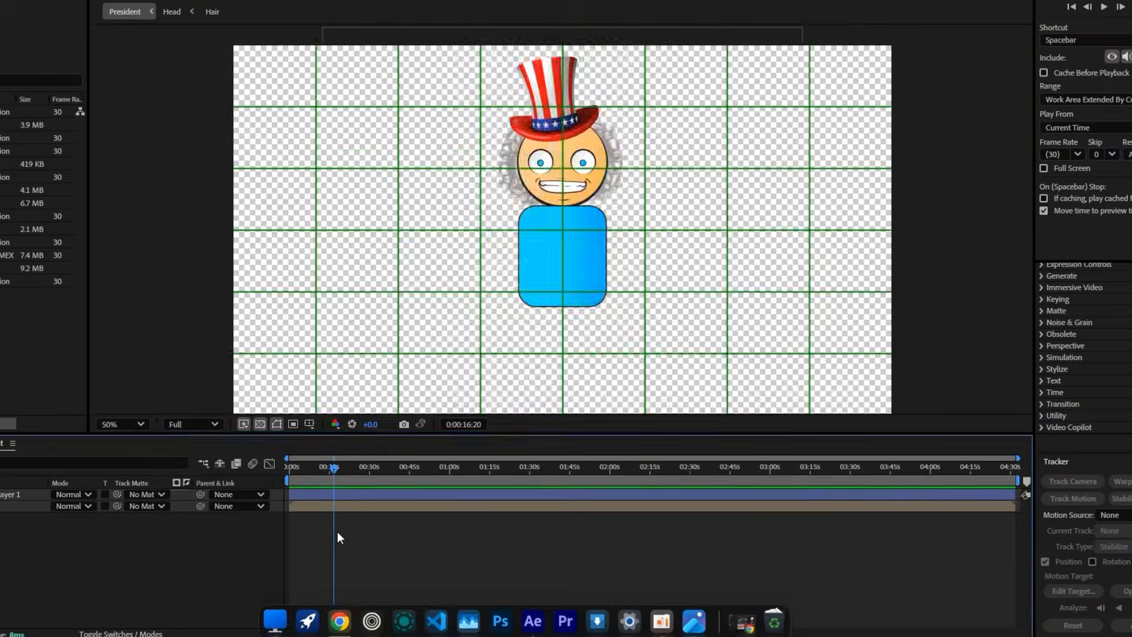
Scale suit.png to 13.7% over the body rectangle and lower its opacity to about 59%
key("s")
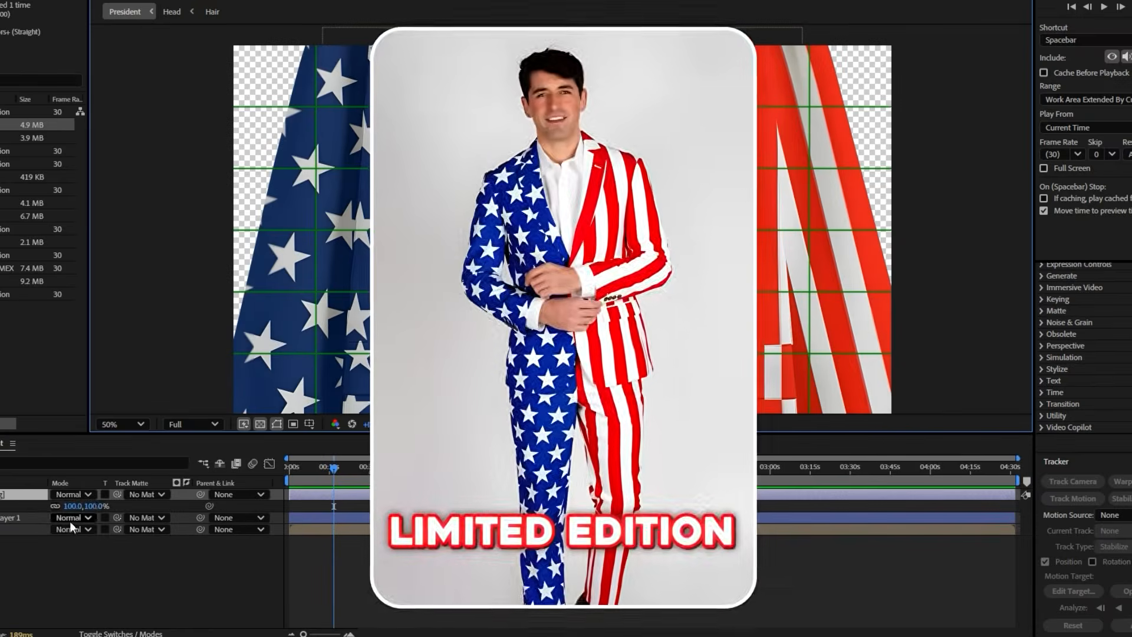
left_click_drag(79, 508, 42, 515)
scroll(663, 262, "up", 2)
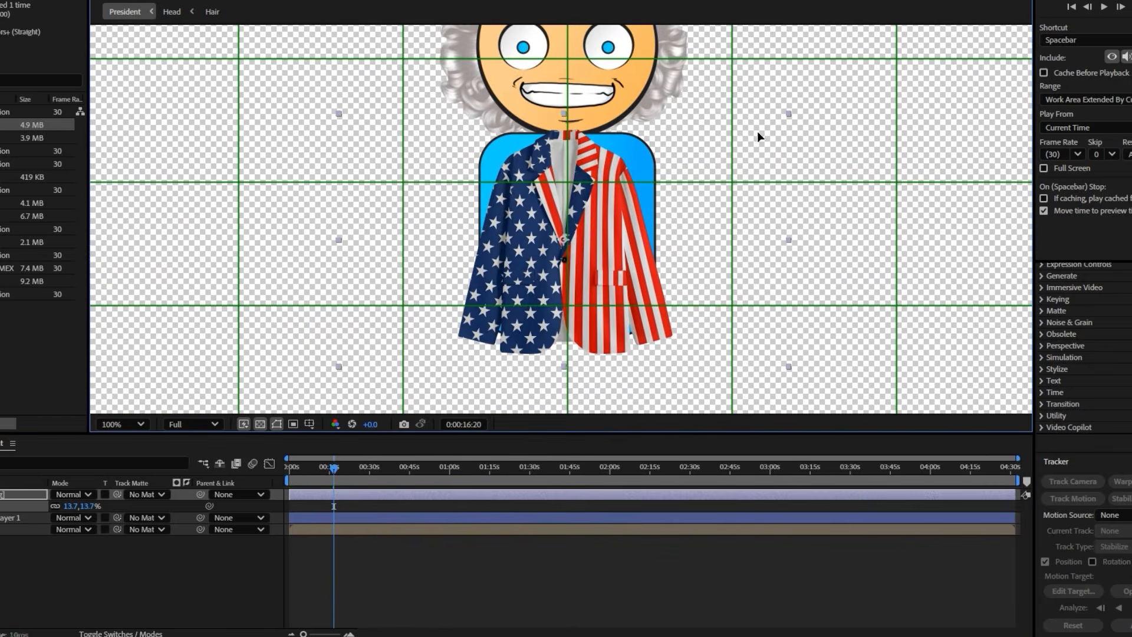
key("t")
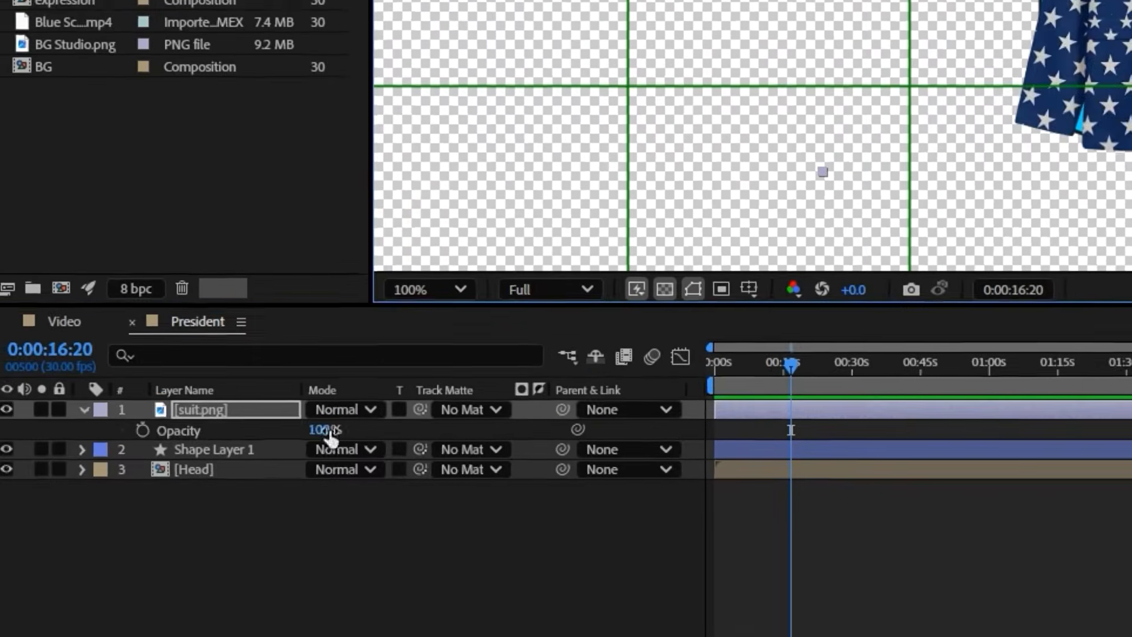
left_click_drag(56, 507, 42, 513)
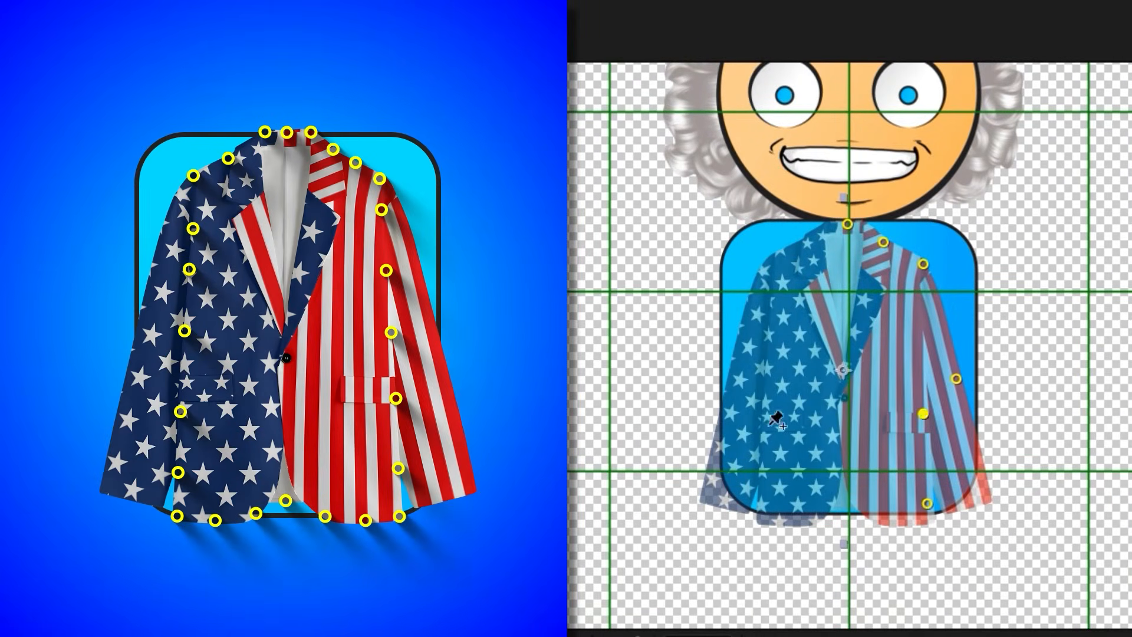
Finish placing puppet pins on the suit and move the collar and shoulder pins up to the body's upper edge
left_click(780, 259)
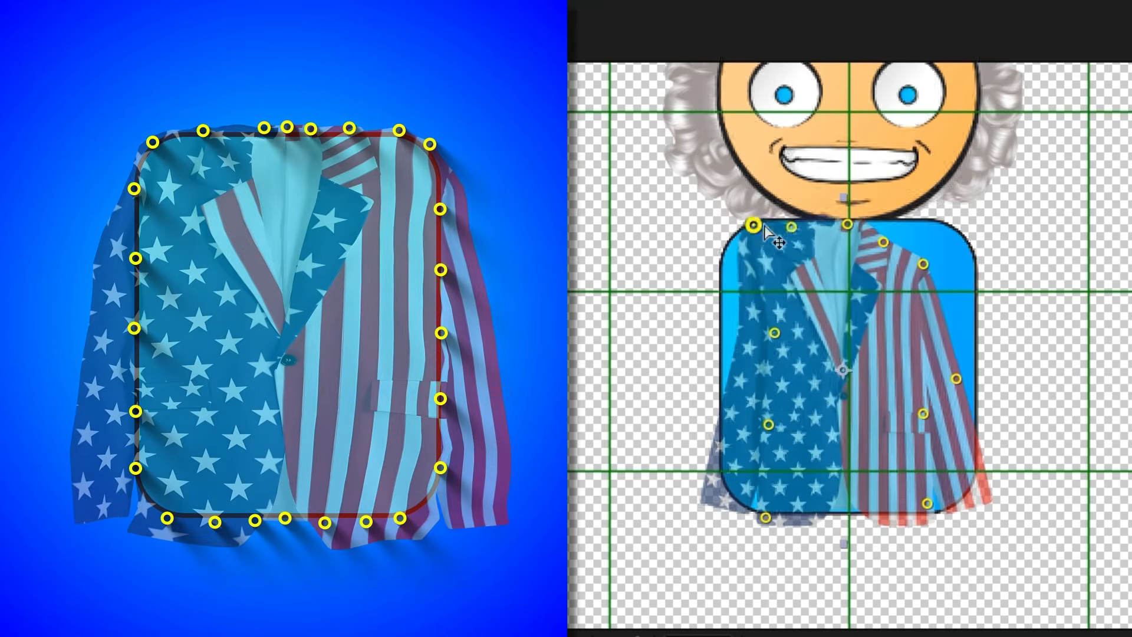
left_click_drag(791, 227, 795, 221)
left_click_drag(847, 224, 847, 218)
left_click_drag(883, 242, 910, 220)
left_click_drag(924, 264, 956, 229)
Move the suit's side and lower puppet pins outwards so the jacket covers the body shape's side edges
left_click_drag(957, 379, 1040, 366)
left_click_drag(923, 414, 969, 417)
left_click(966, 270)
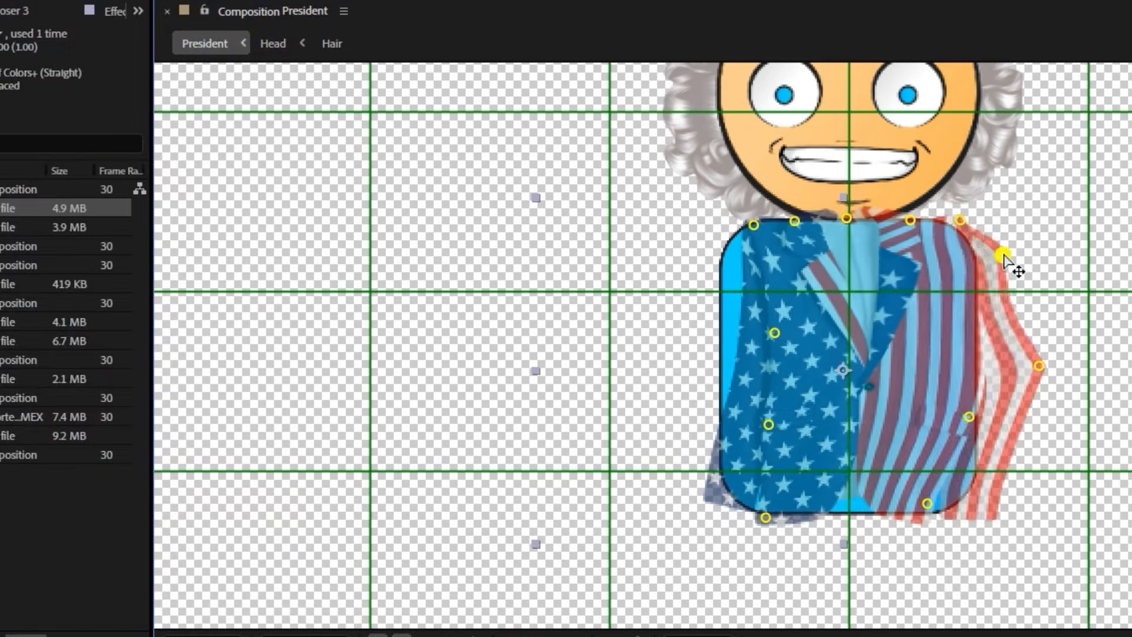
left_click_drag(927, 503, 974, 507)
left_click_drag(969, 417, 980, 419)
left_click_drag(768, 425, 720, 430)
left_click_drag(775, 333, 715, 318)
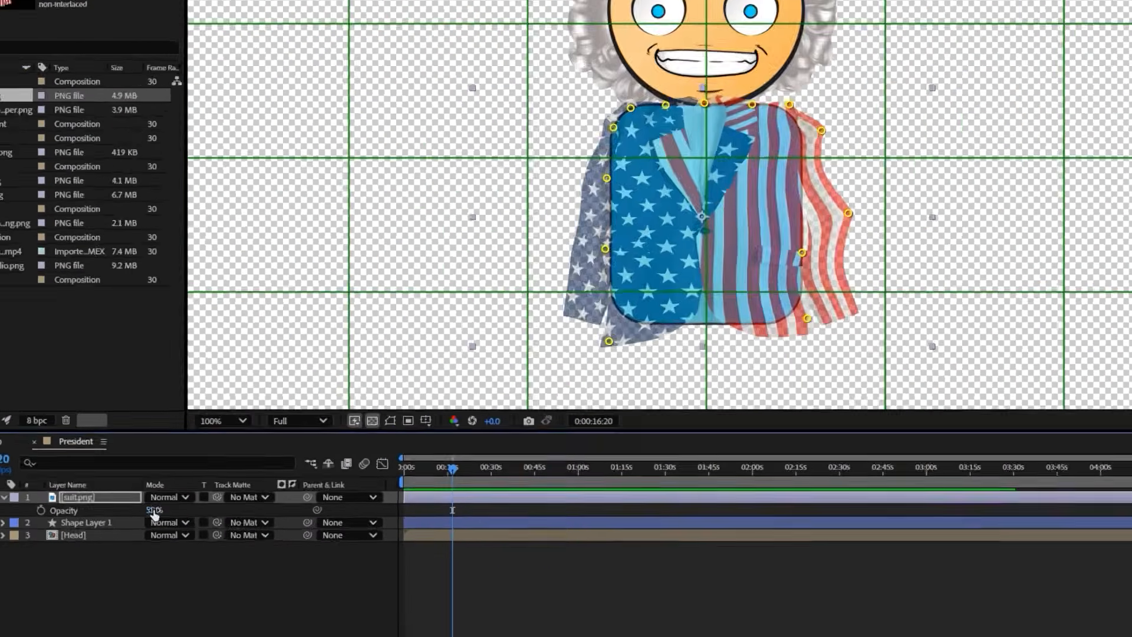
Restore suit.png to full opacity and place it under Shape Layer 1, using that shape as its track matte
left_click_drag(106, 522, 240, 529)
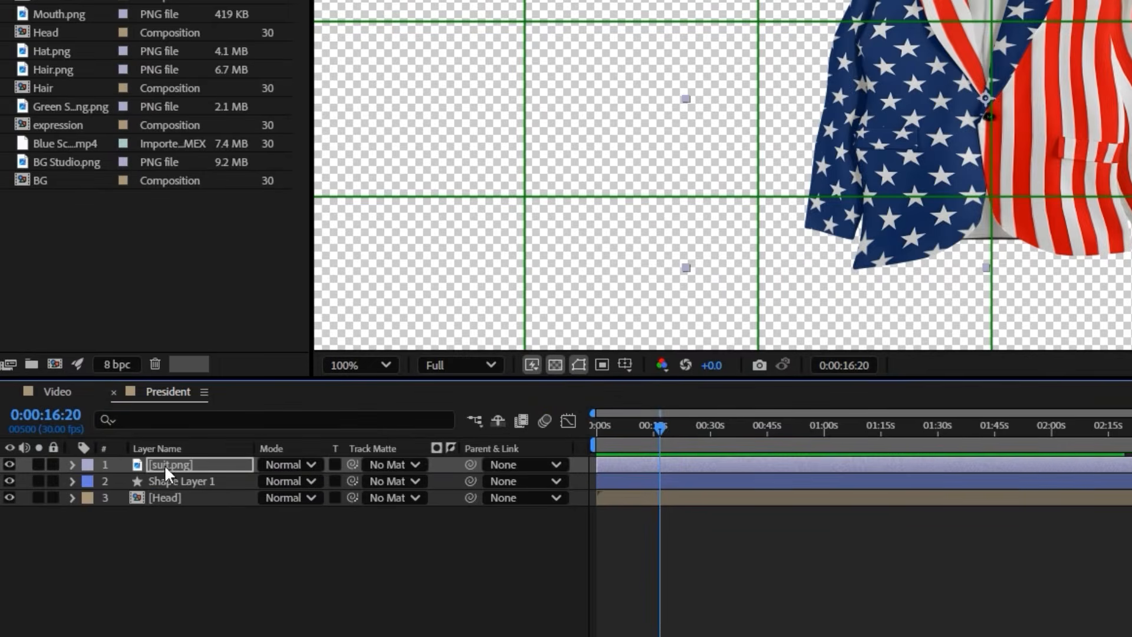
left_click_drag(164, 465, 162, 487)
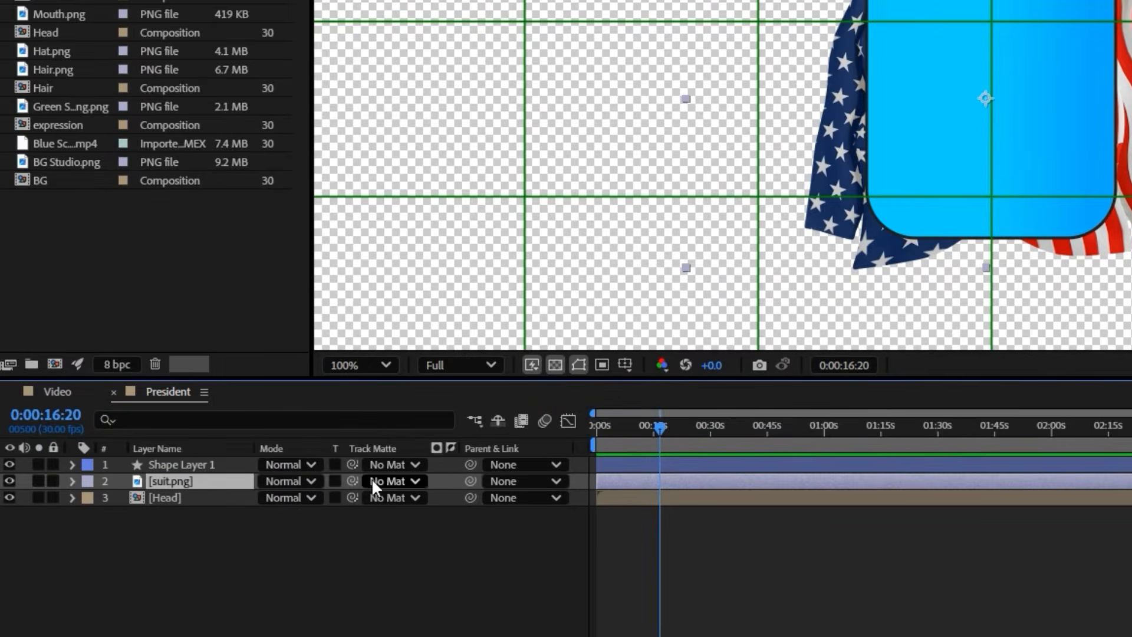
left_click(441, 536)
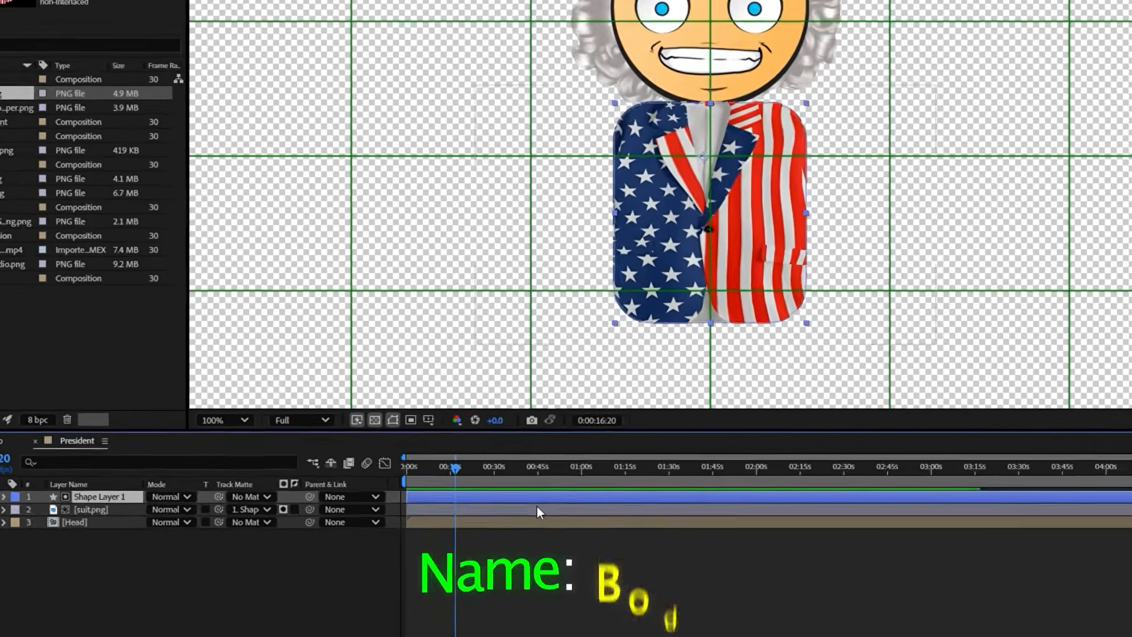
Pre-compose Shape Layer 1 and suit.png into a composition named Body, and place it below the Head layer
left_click(538, 509, "shift")
right_click(545, 509)
left_click(525, 424)
type("Body")
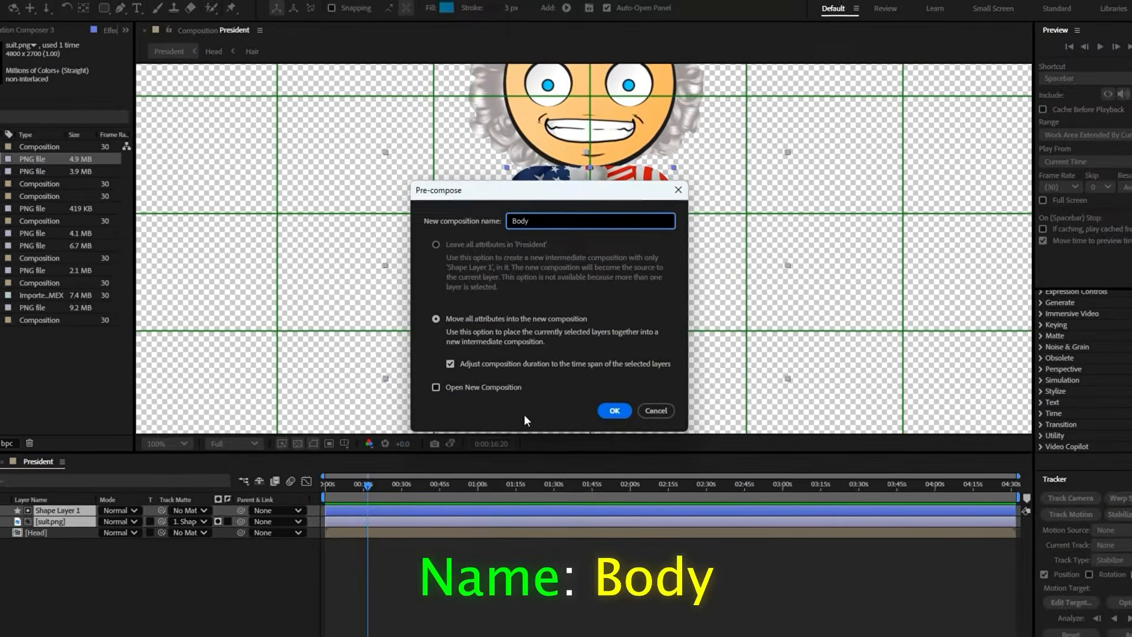
key("Return")
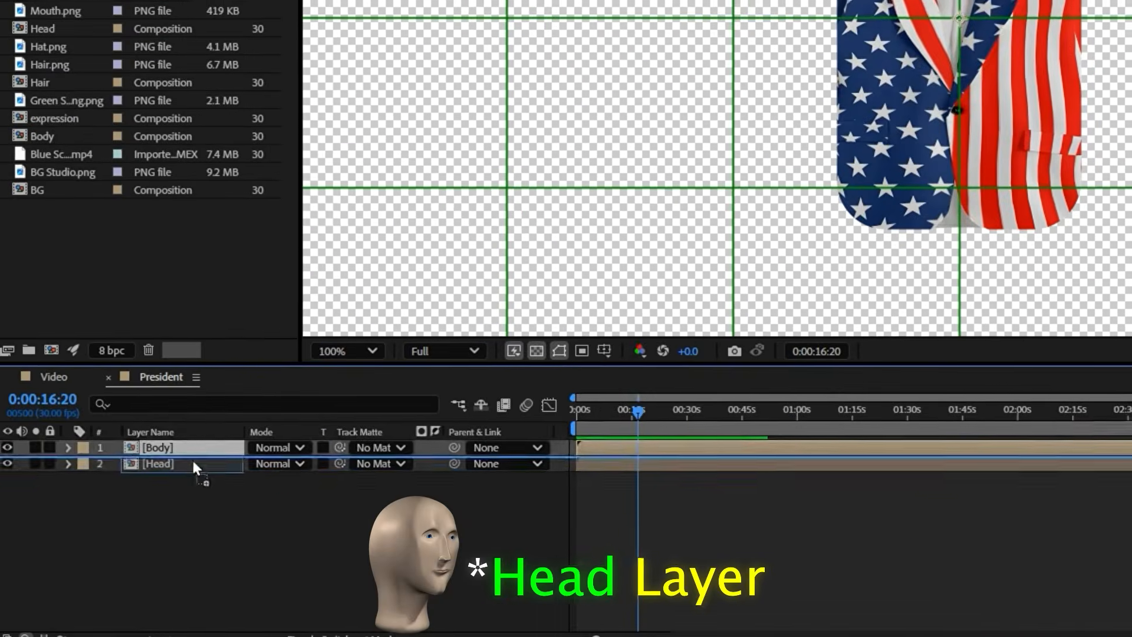
left_click_drag(151, 489, 152, 470)
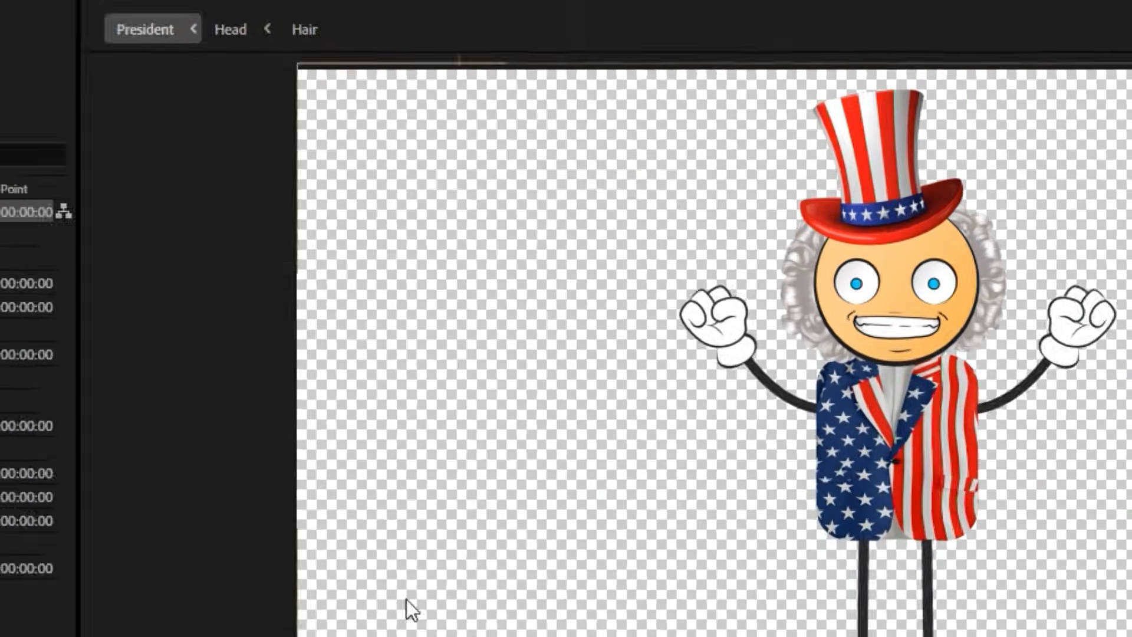
Draw a short horizontal Pen line outwards from the shoulder on the suit's striped side
left_click(409, 23)
scroll(566, 318, "up", 2)
left_click_drag(715, 299, 424, 358)
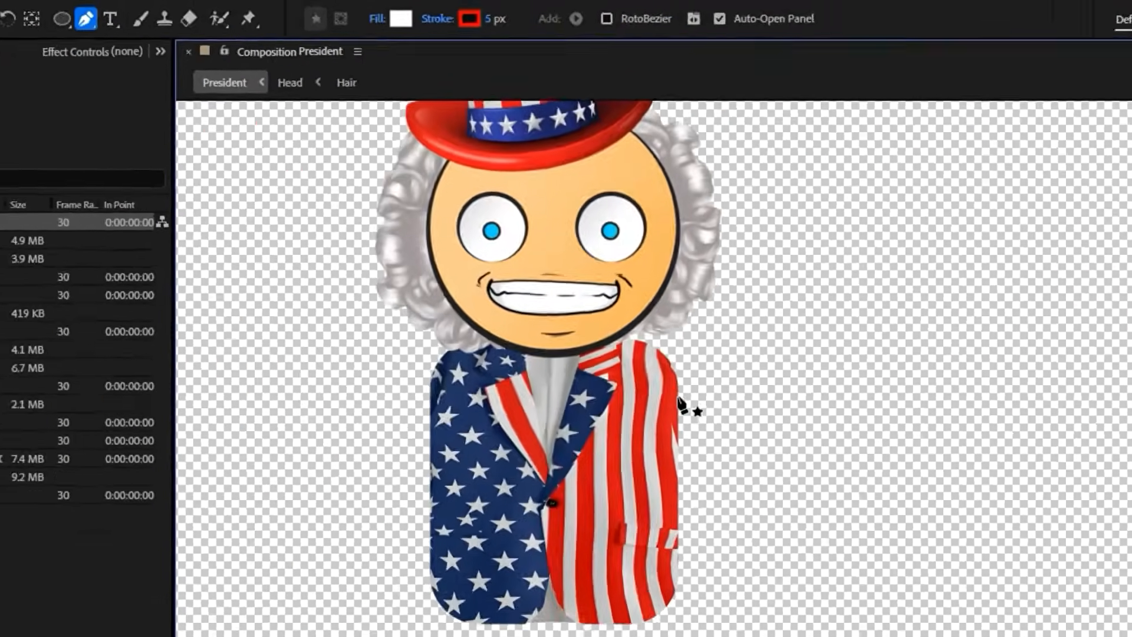
left_click(673, 394)
left_click(779, 395)
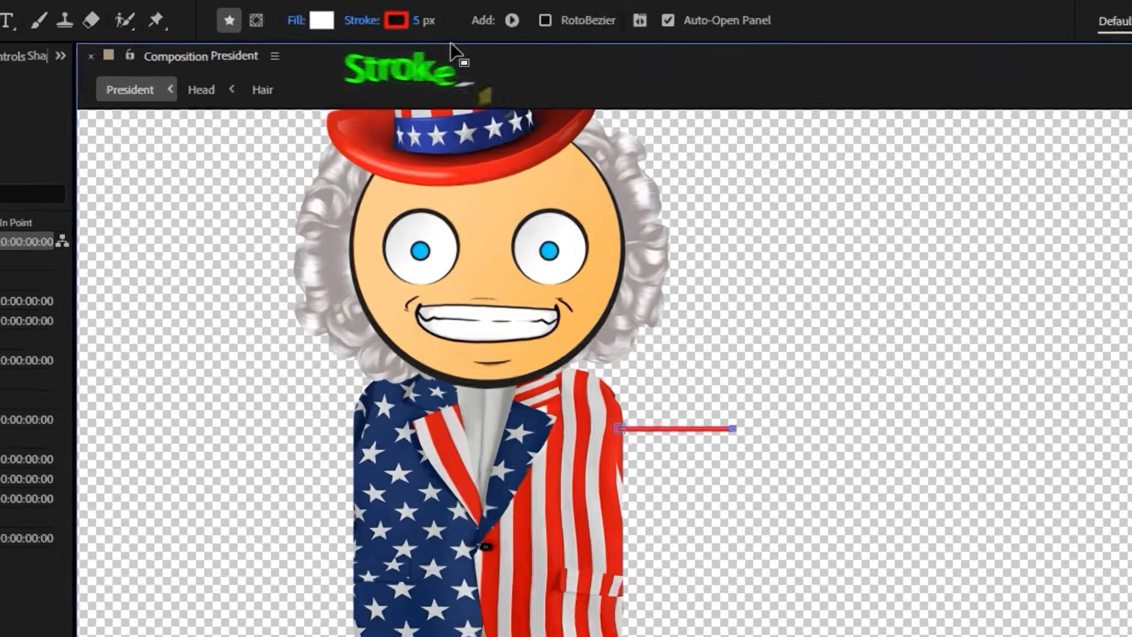
Set the arm line's stroke width to 14 px and its stroke colour to near-black
left_click(307, 15)
type("14")
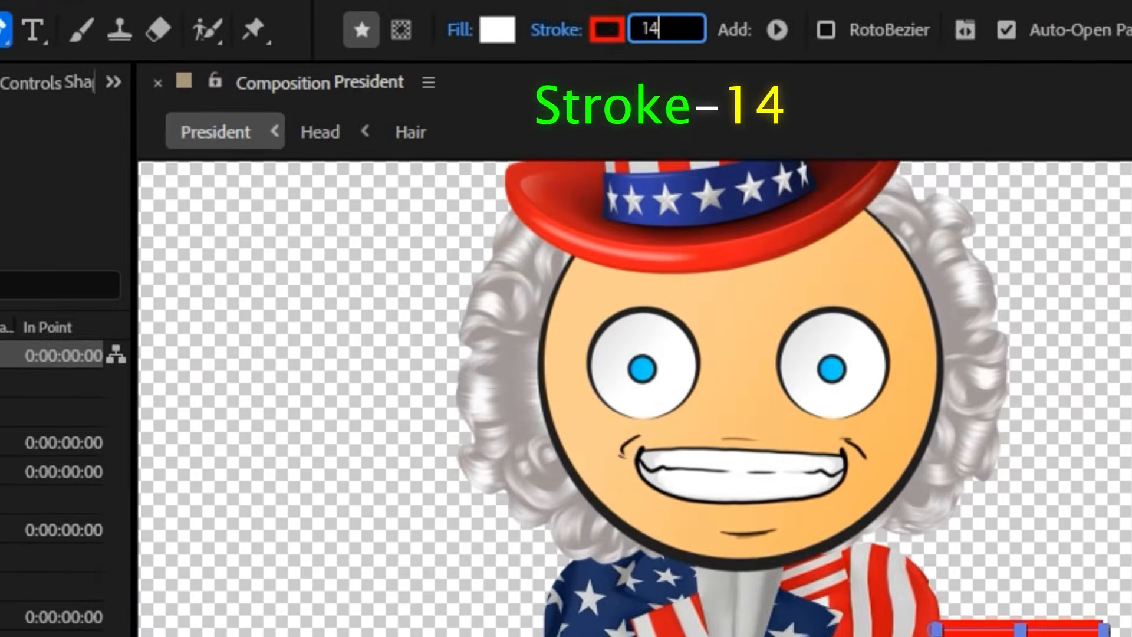
left_click(616, 40)
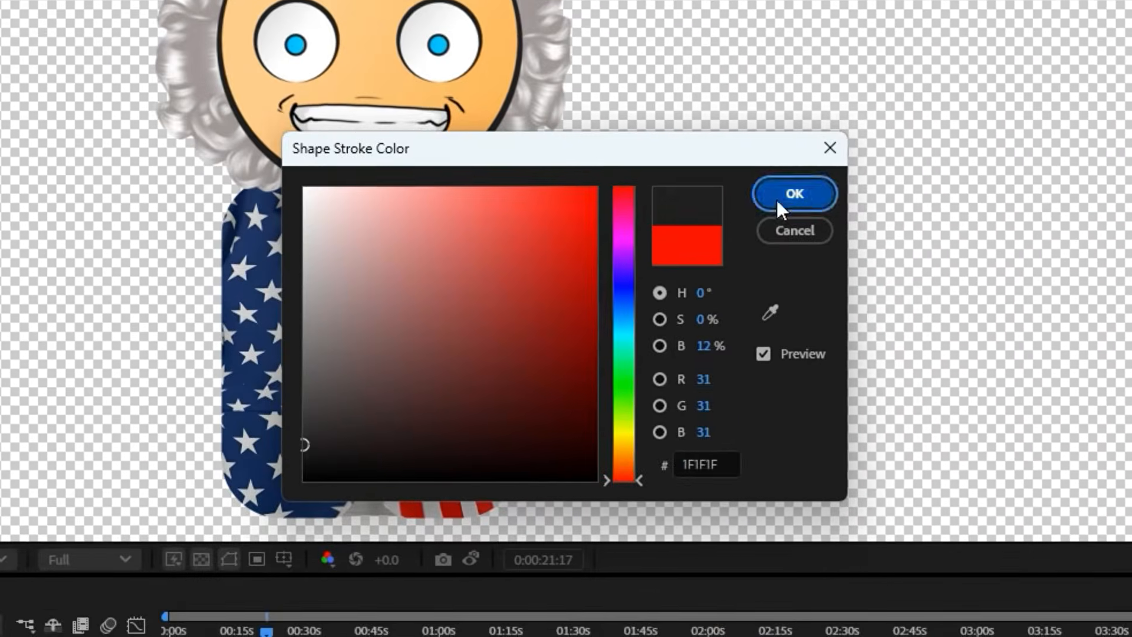
left_click(778, 200)
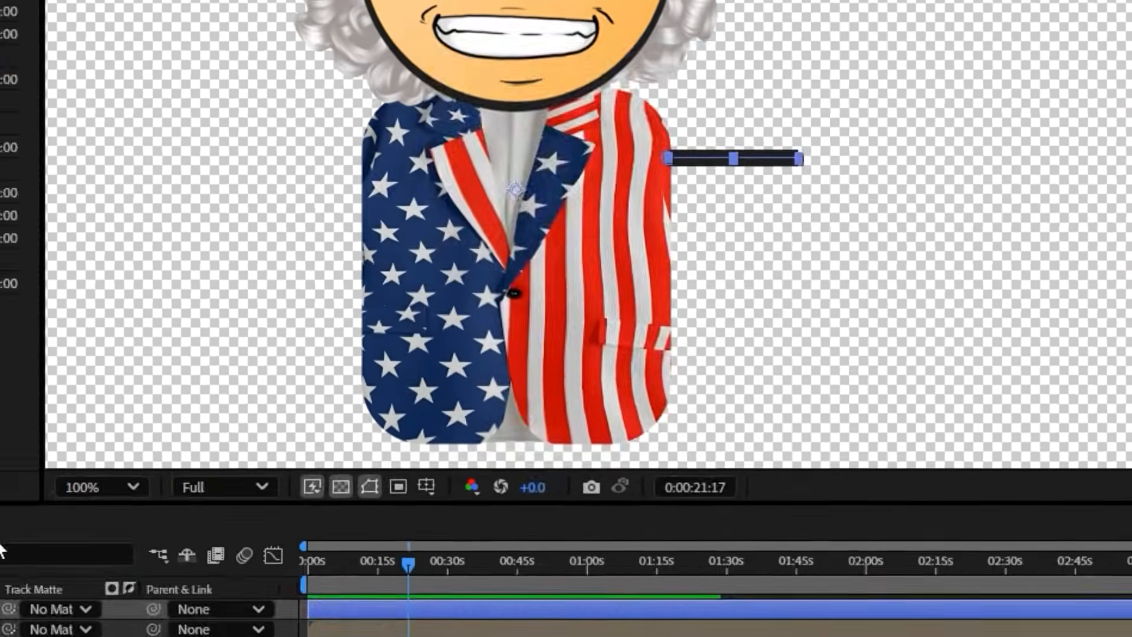
Change the Line Cap of the arm line's stroke to Round Cap
left_click(101, 354)
left_click(127, 375)
left_click(151, 399)
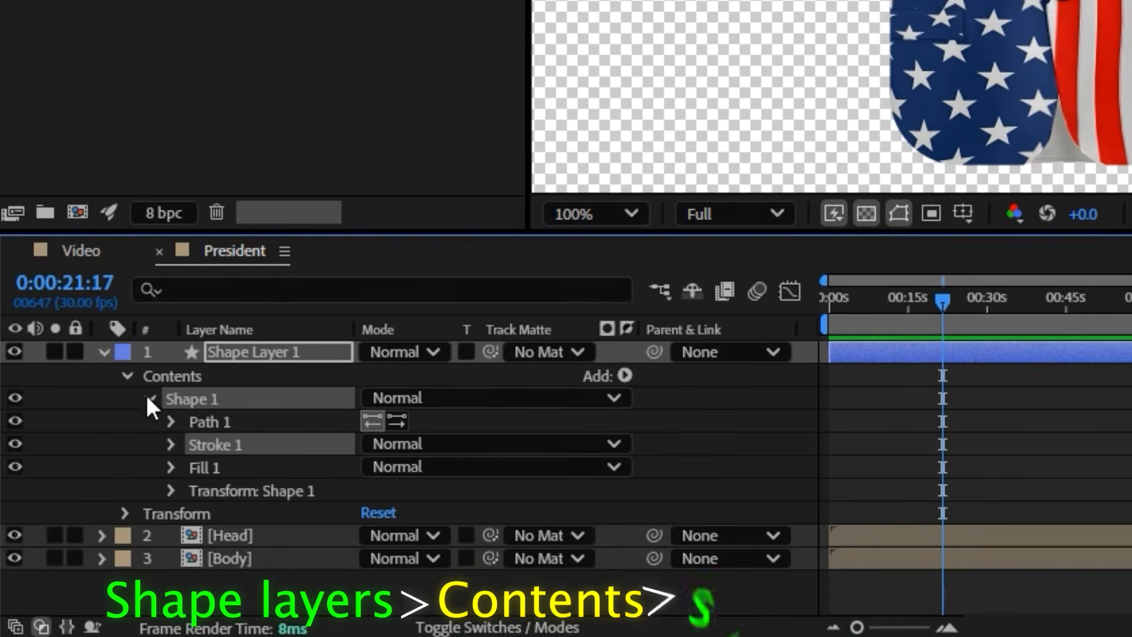
left_click(171, 444)
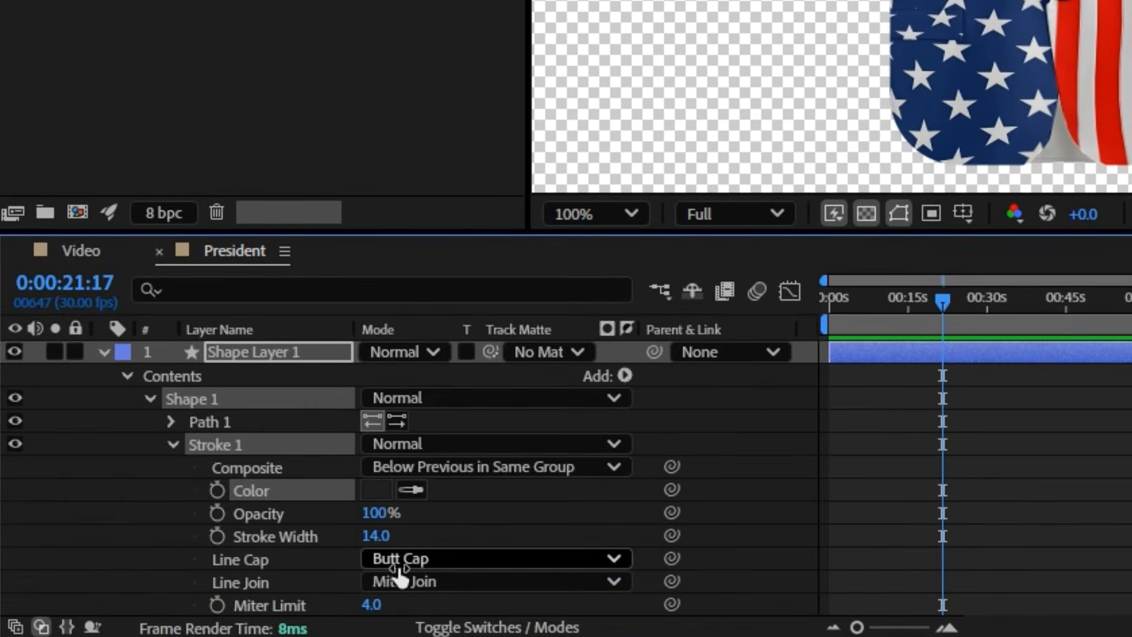
left_click(419, 508)
key("u")
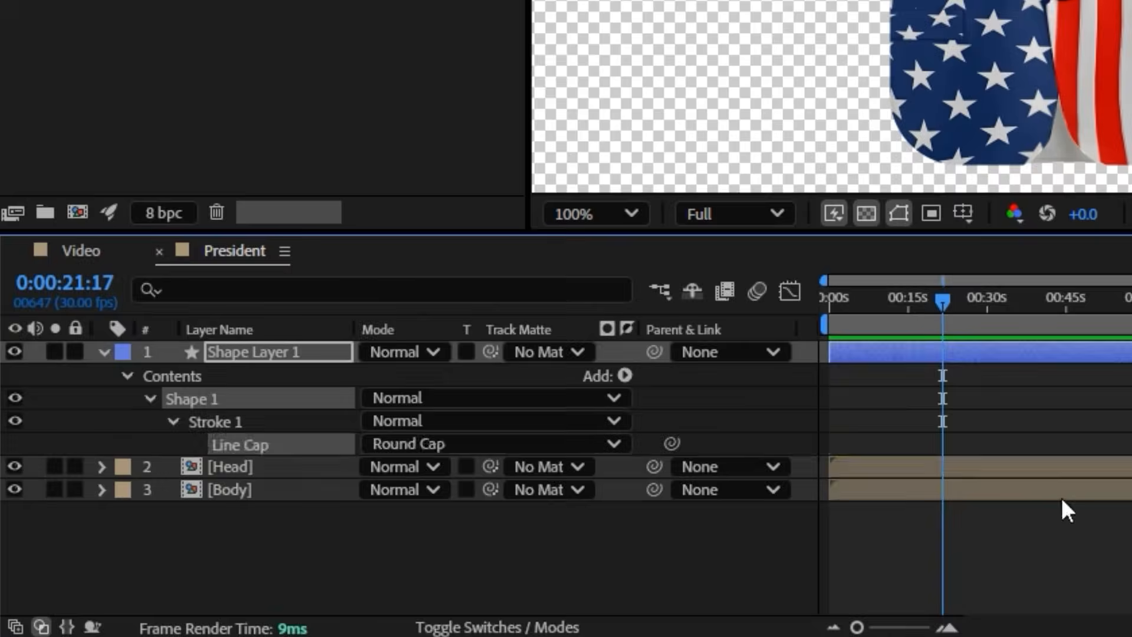
Rename the arm's shape layer as Arm
left_click(1063, 499)
right_click(285, 351)
left_click(364, 272)
type("Arm")
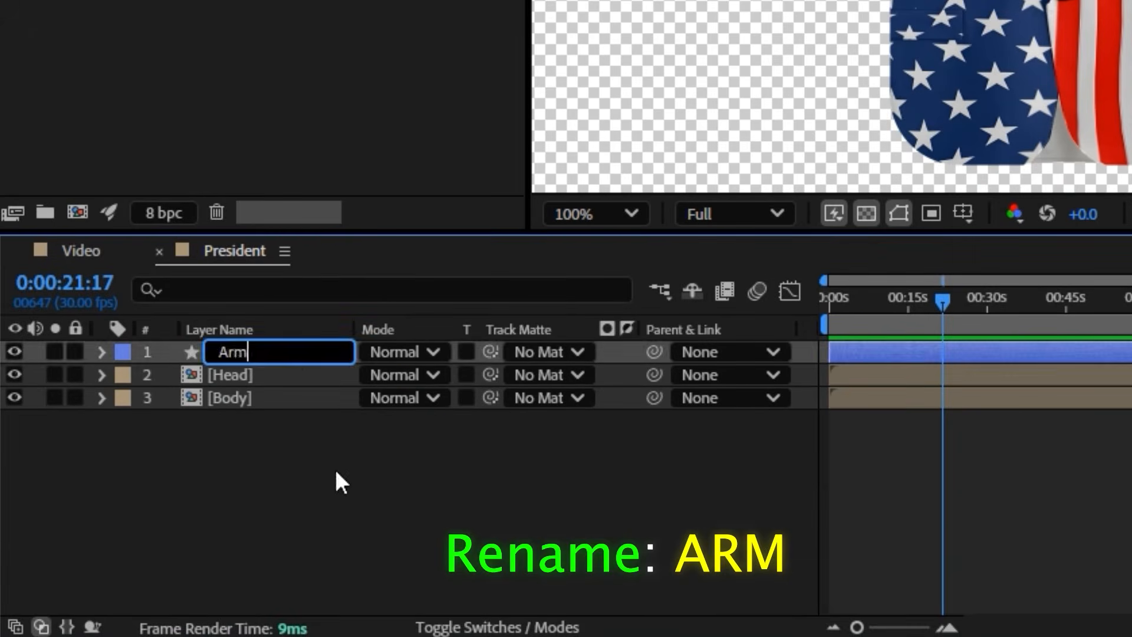
key("Return")
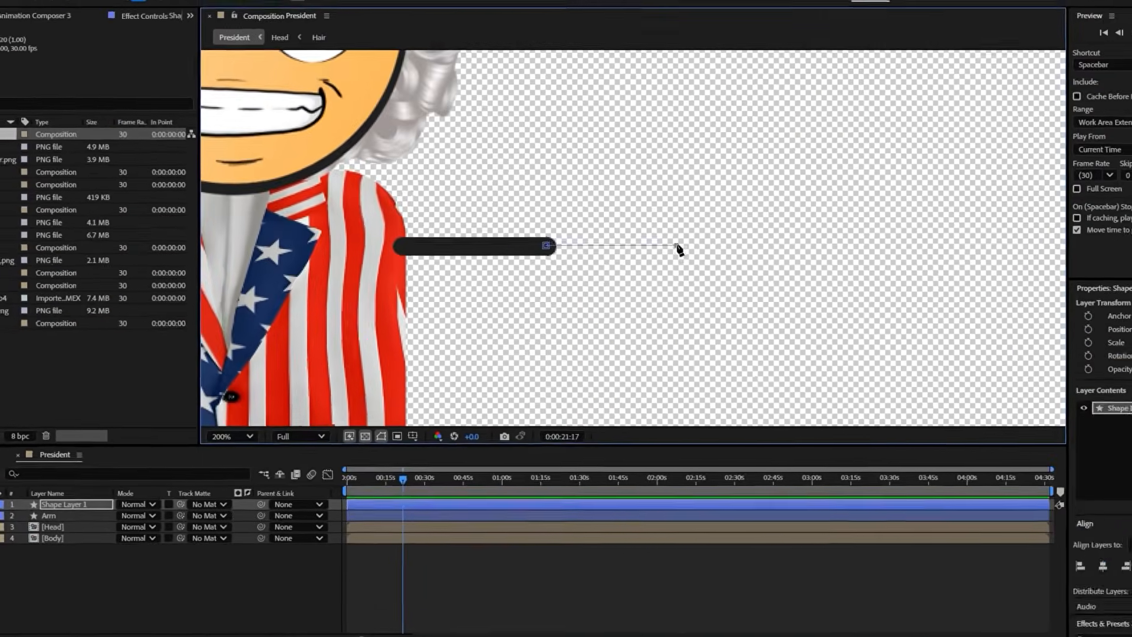
Draw a second line on a new shape layer, extending horizontally from the arm's end, and give it a Round Cap
left_click(677, 246)
left_click(6, 488)
left_click(102, 399)
left_click(150, 400)
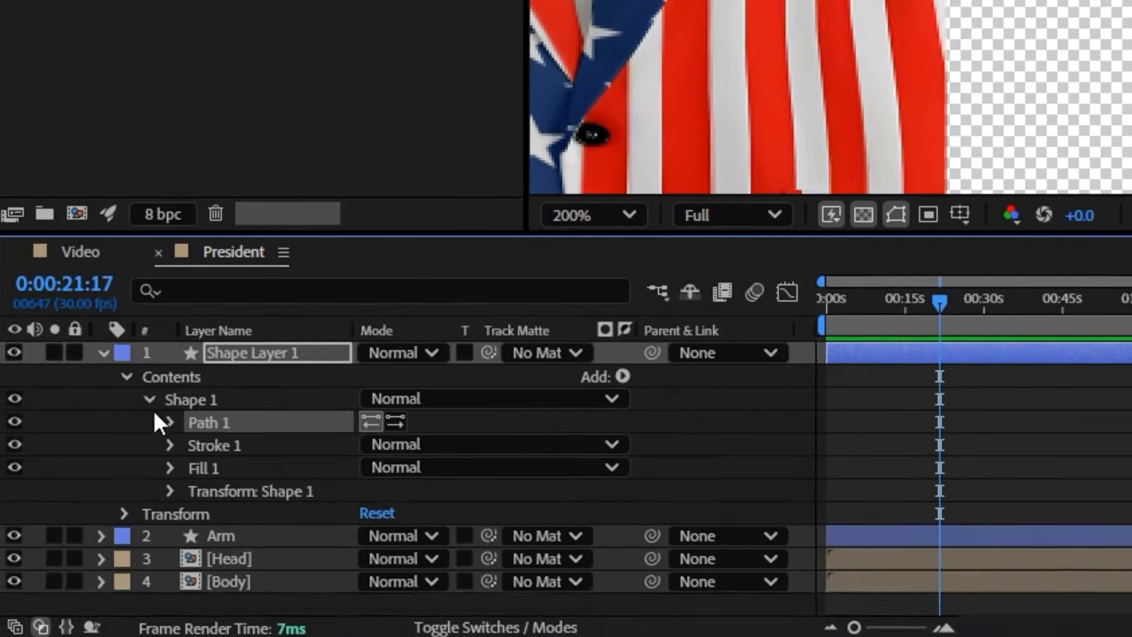
left_click(170, 422)
left_click(170, 468)
scroll(225, 469, "down", 2)
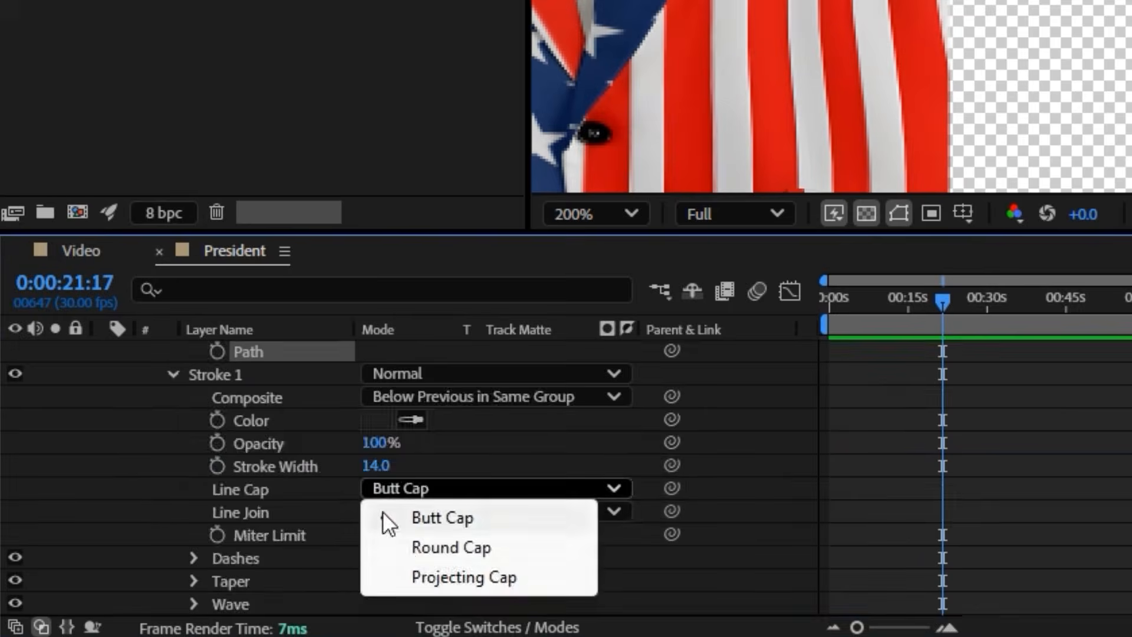
left_click(405, 547)
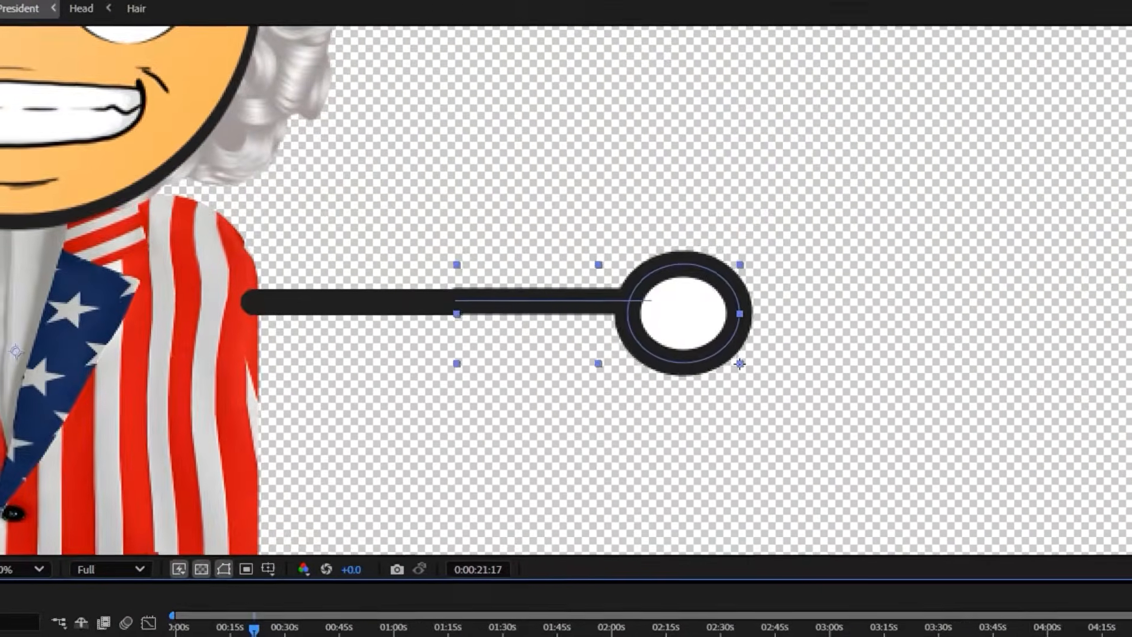
Draw an ellipse as the hand at the second line's outer end, with stroke width 0 and fill colour F2A747
left_click_drag(739, 364, 753, 375)
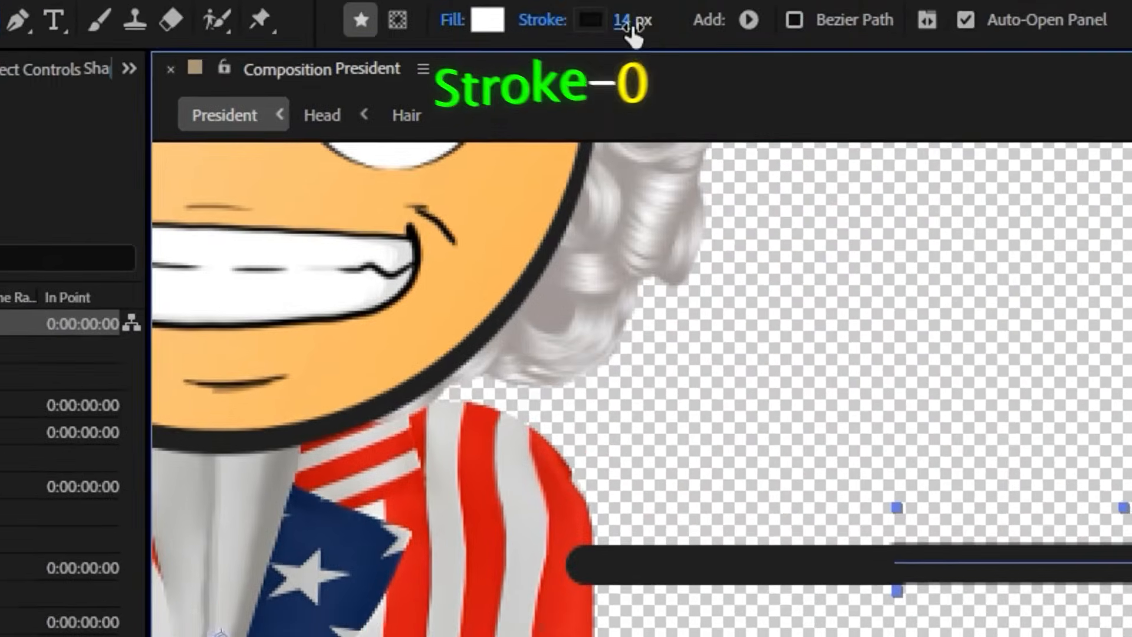
left_click_drag(629, 27, 466, 74)
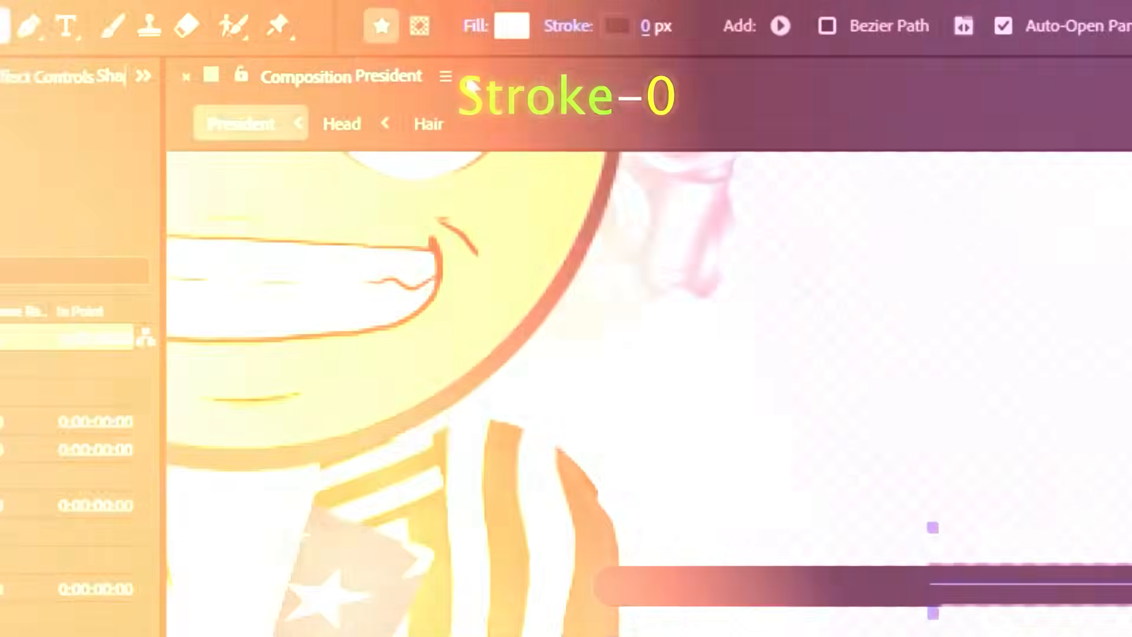
left_click(512, 26)
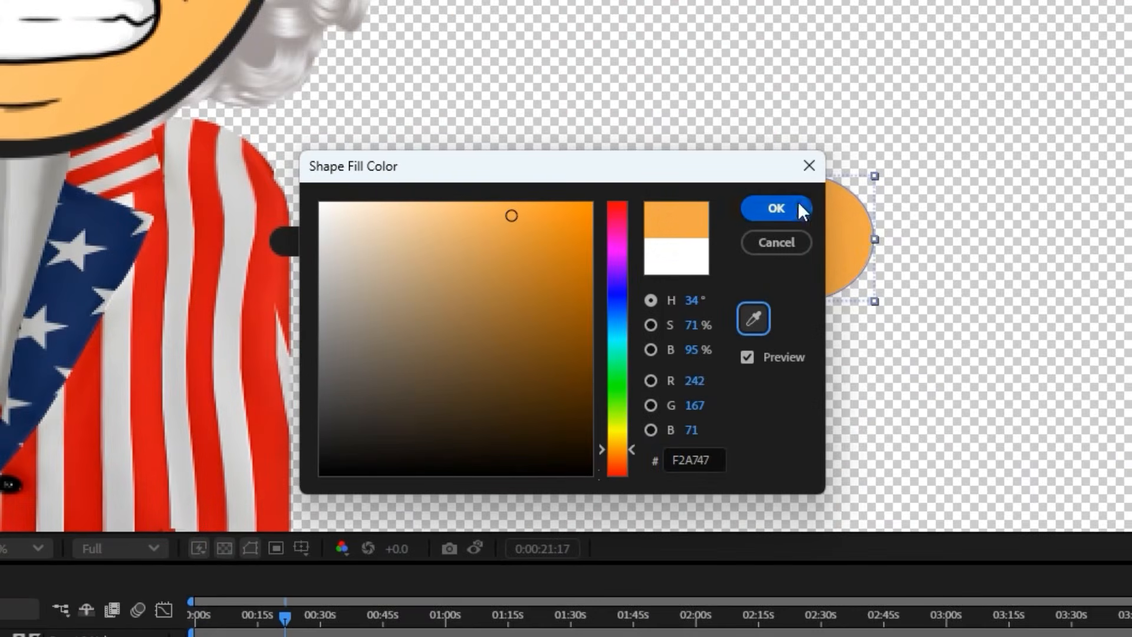
left_click(776, 209)
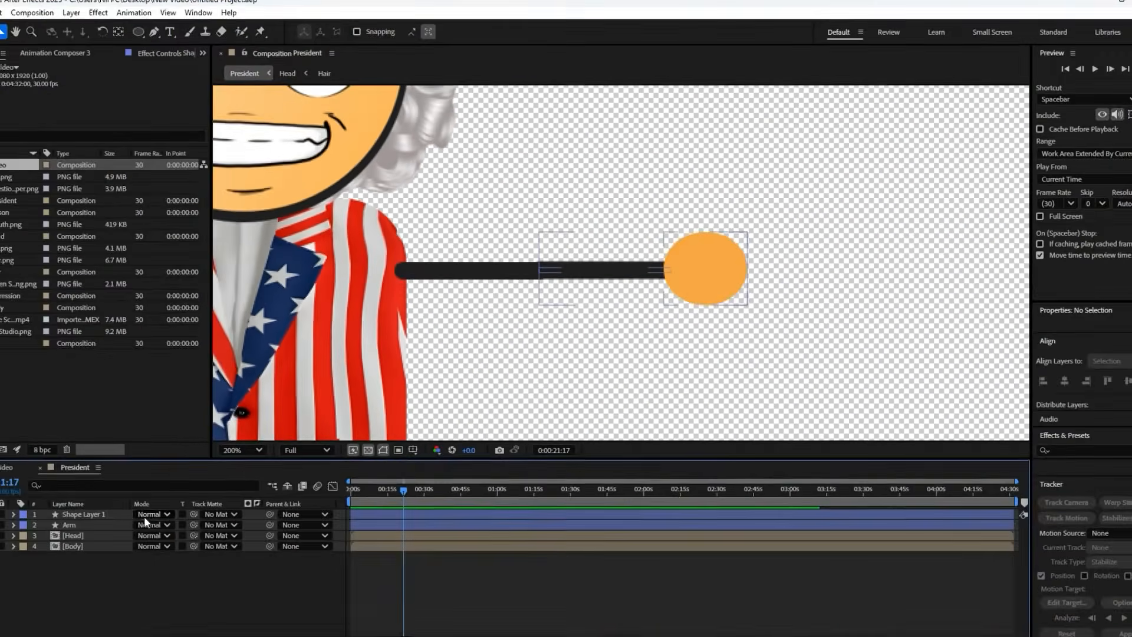
Rename the shape layer holding the outer line and hand as Forearm
right_click(144, 515)
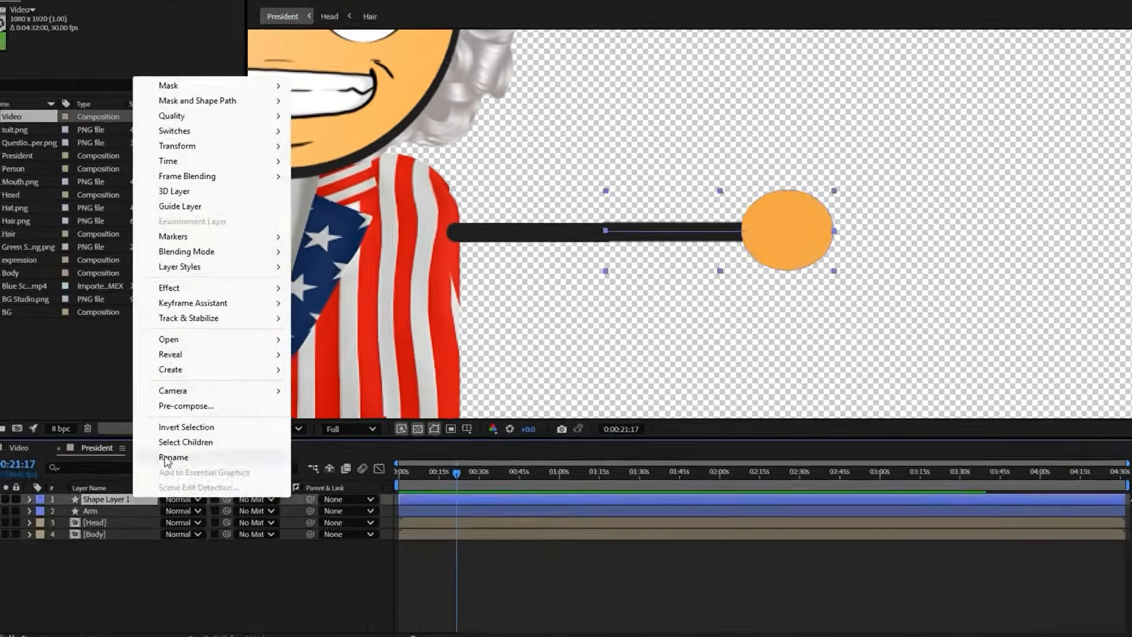
left_click(167, 457)
type("Forearm")
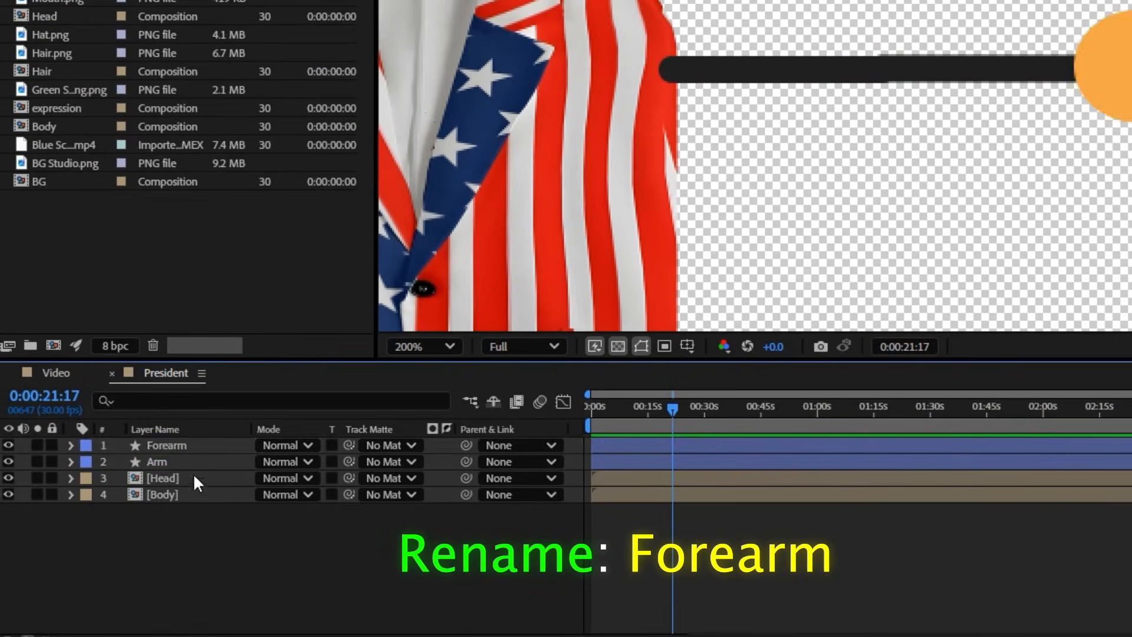
Change the Arm layer's stroke colour to bright red
left_click(180, 463)
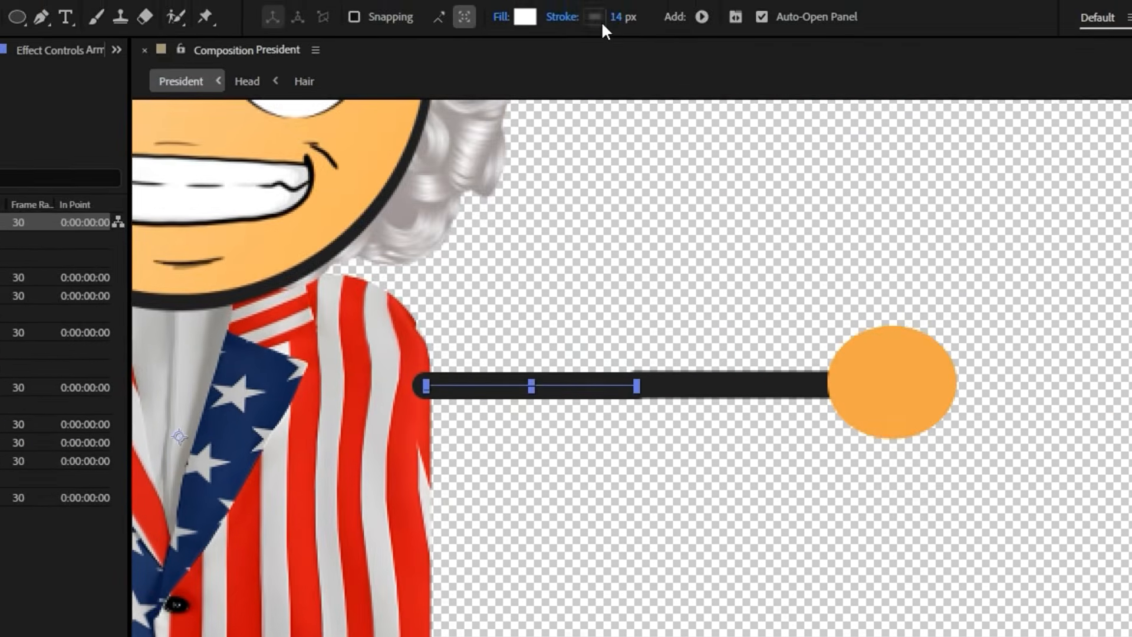
left_click(598, 19)
left_click_drag(637, 413, 651, 409)
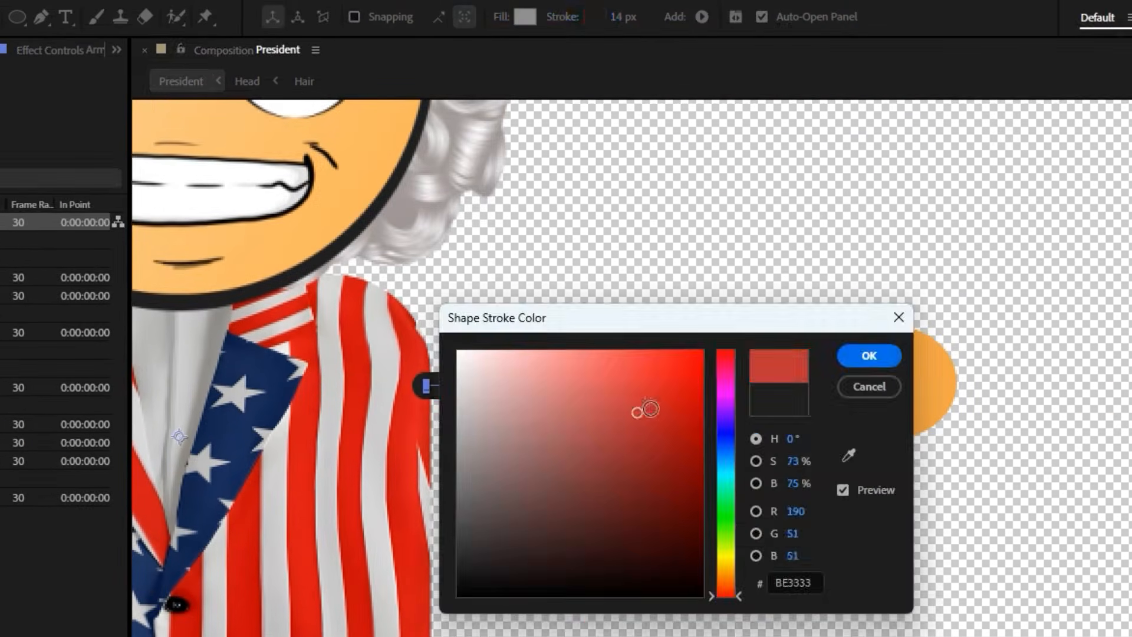
left_click(870, 355)
Make the Forearm layer semi-transparent and move its anchor point to the elbow joint with the Arm
key("t")
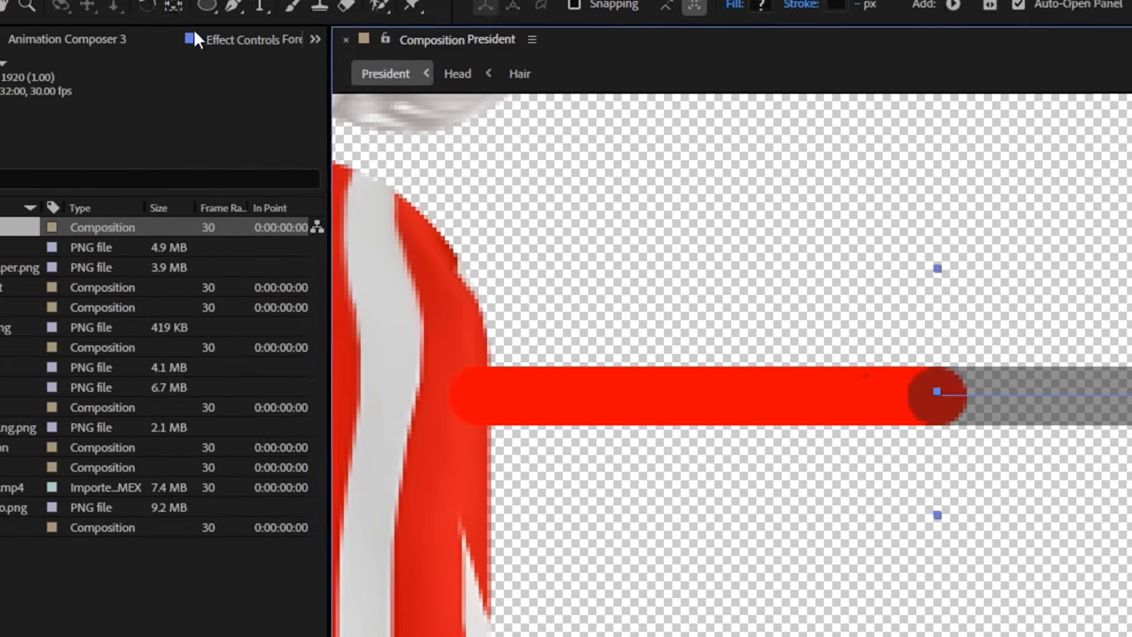
left_click(253, 30)
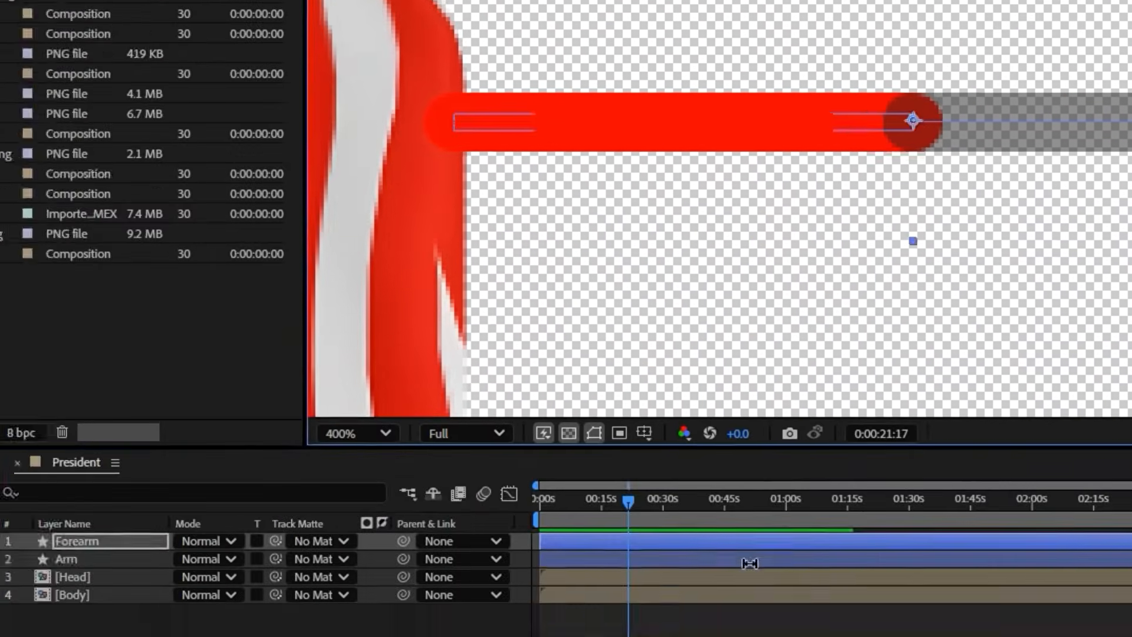
Restore the Forearm layer's opacity to 100% and return the Arm layer's stroke to the dark colour 1F1F1F
left_click(750, 561)
left_click(211, 248)
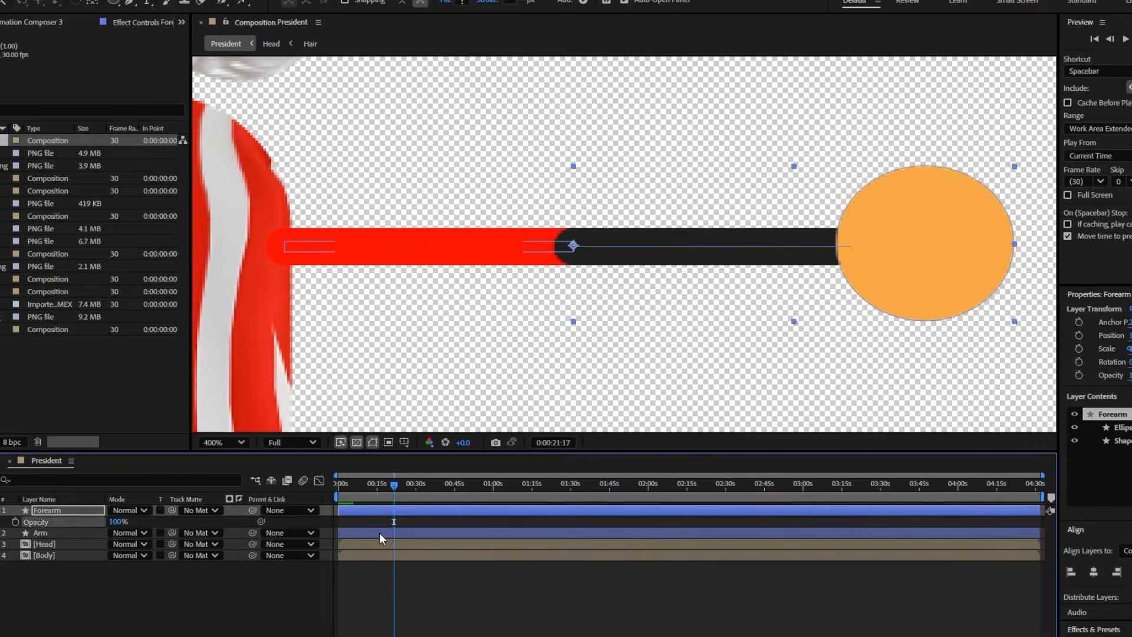
left_click(380, 533)
left_click(509, 2)
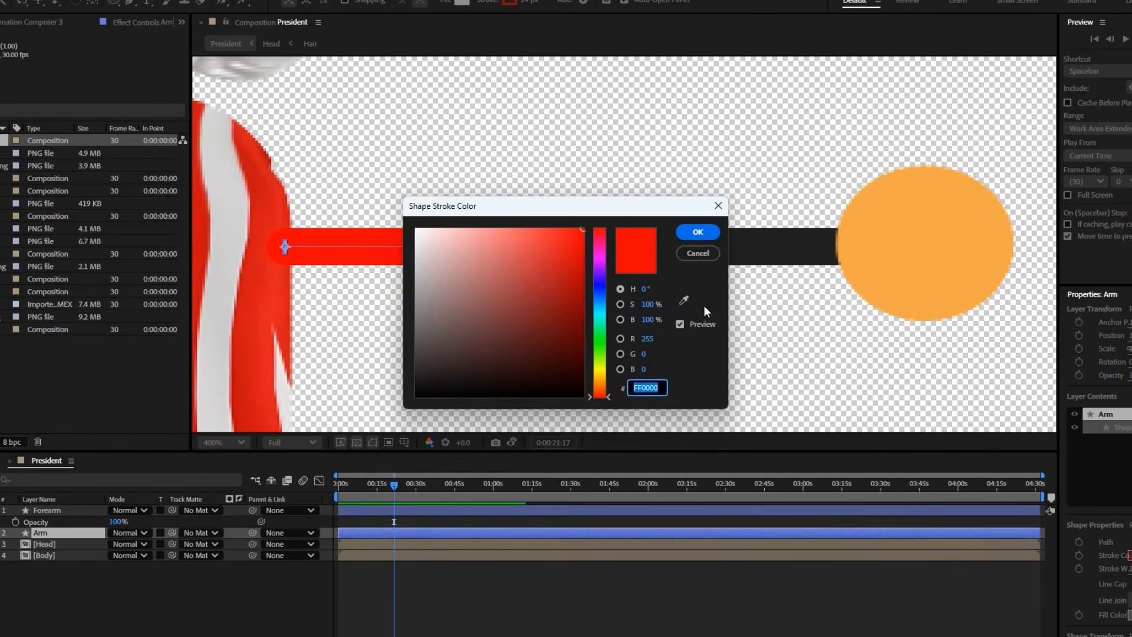
left_click(698, 232)
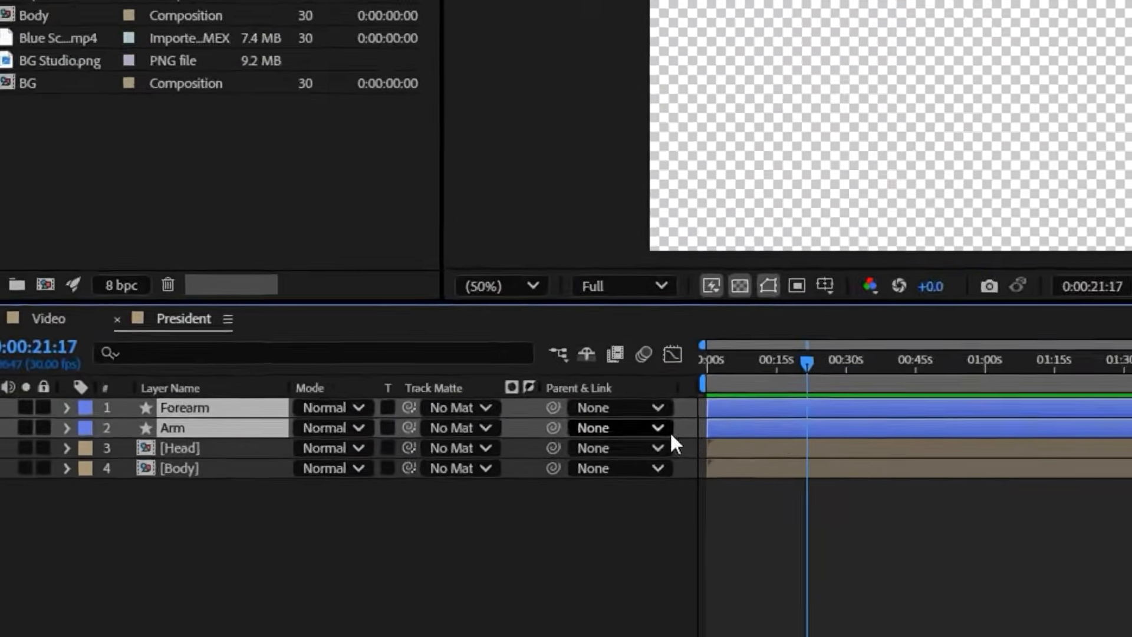
Duplicate the Forearm and Arm layers, stack both copies above the originals and give them the Aqua label
key("ctrl+d")
left_click_drag(212, 425, 207, 433)
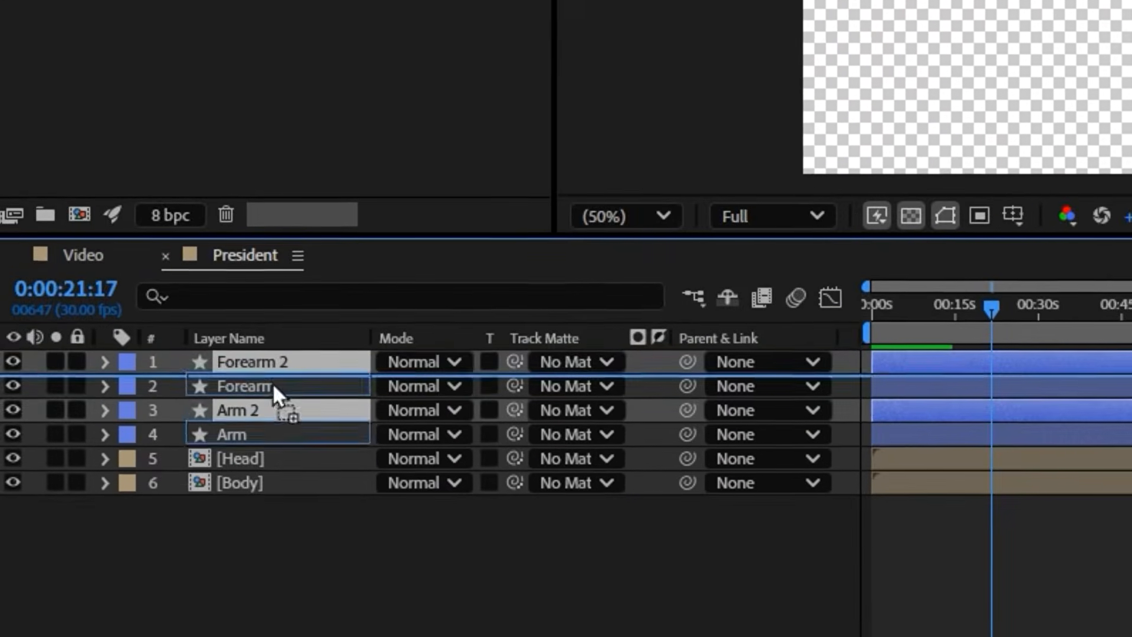
left_click(138, 366)
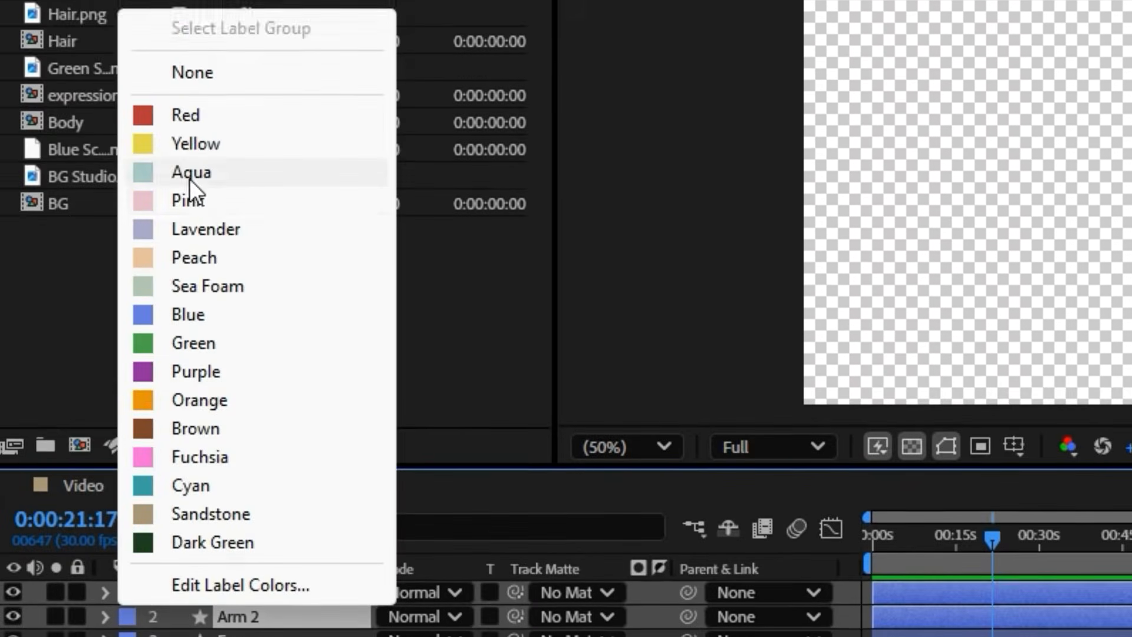
left_click(190, 182)
Rotate the duplicated arm layers by -180° and move them to the blue starred shoulder of the jacket
key("s")
left_click(20, 626)
type("-100")
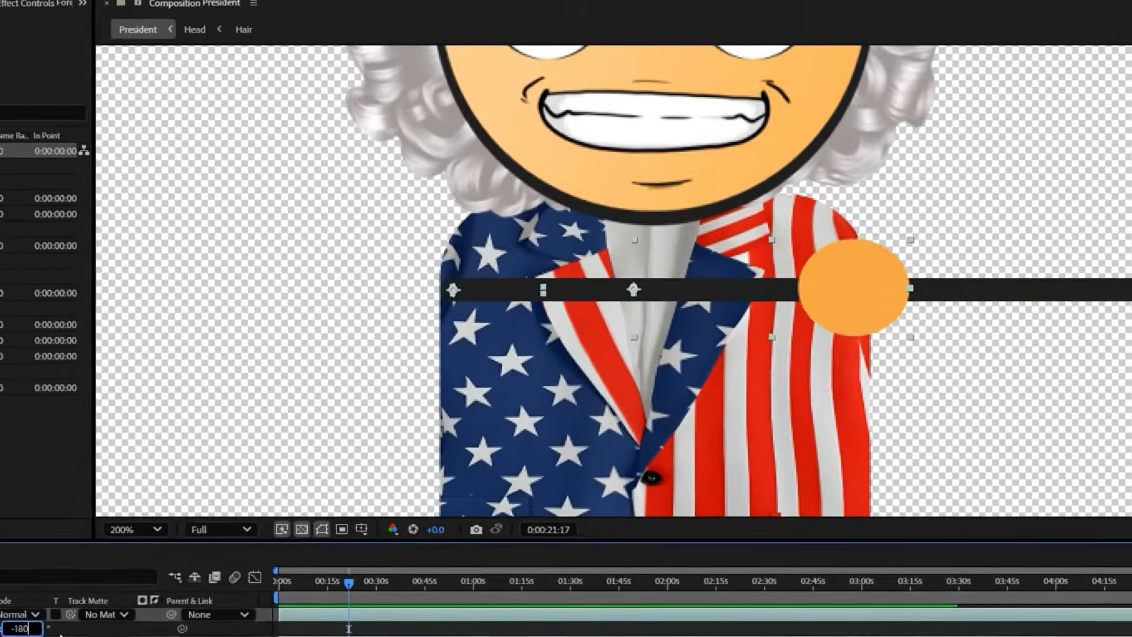
key("Return")
left_click_drag(551, 329, 214, 333)
Set the duplicated Arm layer's stroke colour to 1F1F1F
left_click(488, 310)
left_click(430, 13)
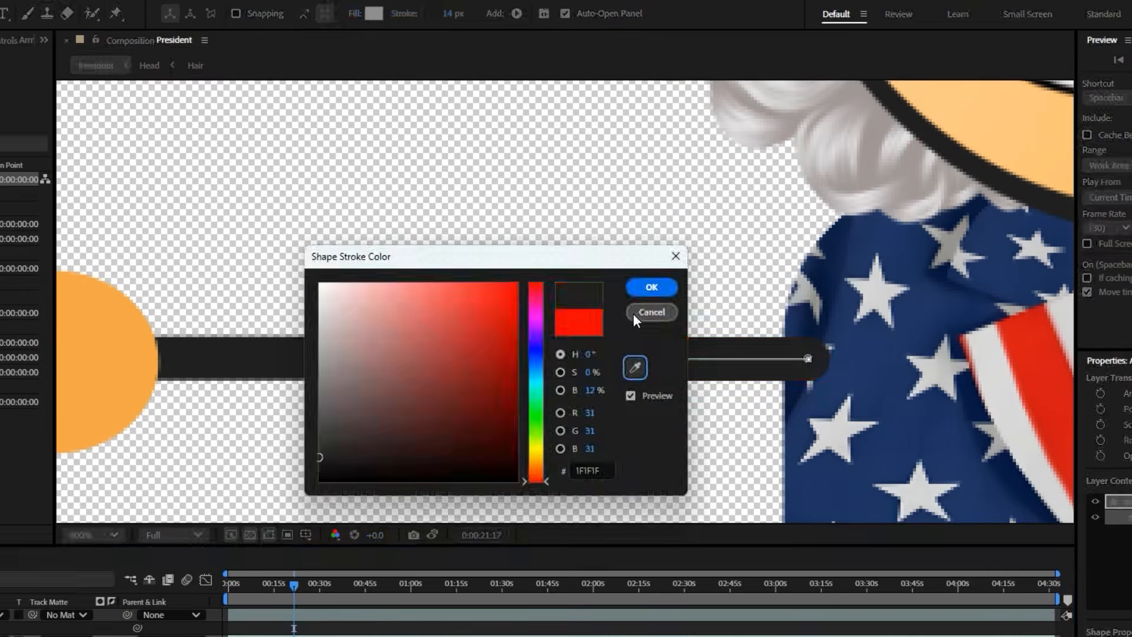
left_click(651, 288)
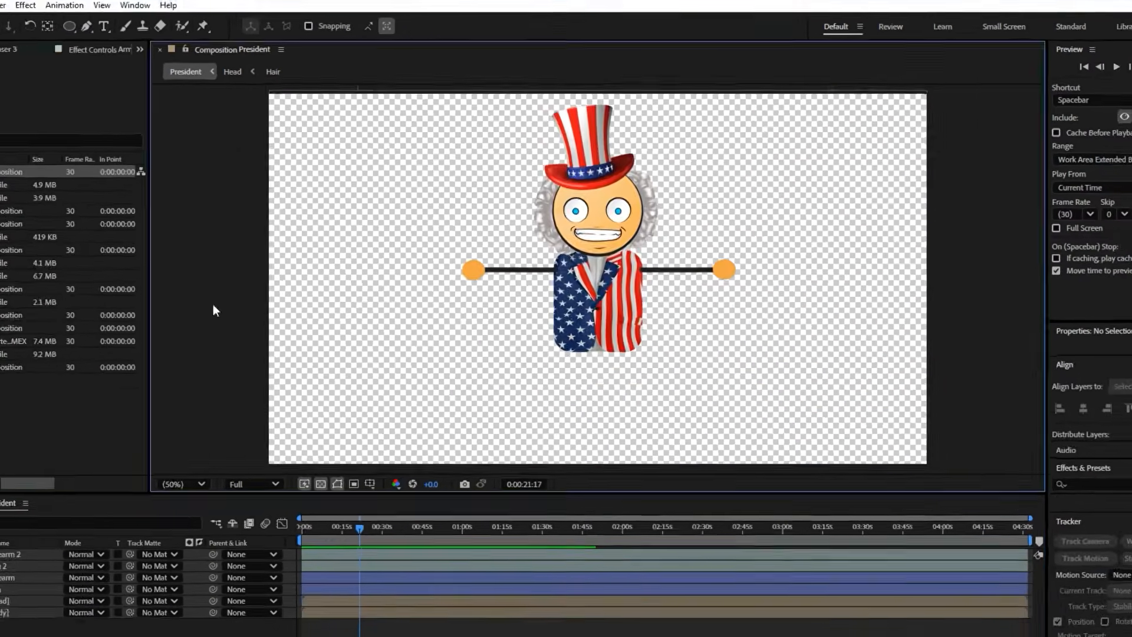
Rename the original Arm and Forearm layers as L Arm and L Forearm
right_click(86, 542)
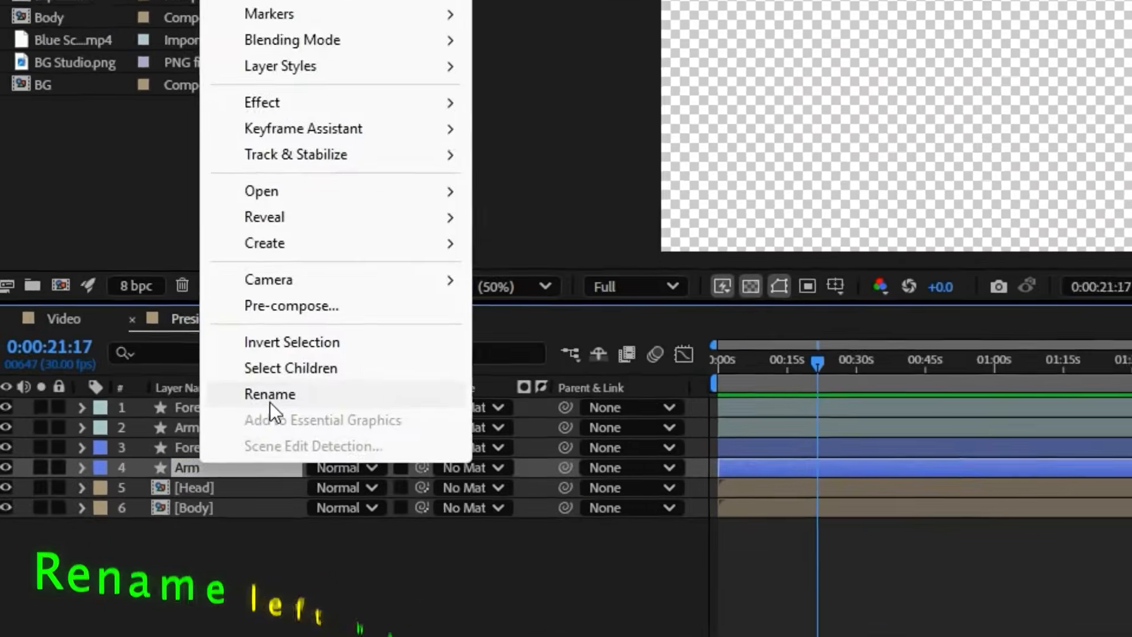
left_click(270, 395)
type("L Arm")
key("Return")
right_click(190, 448)
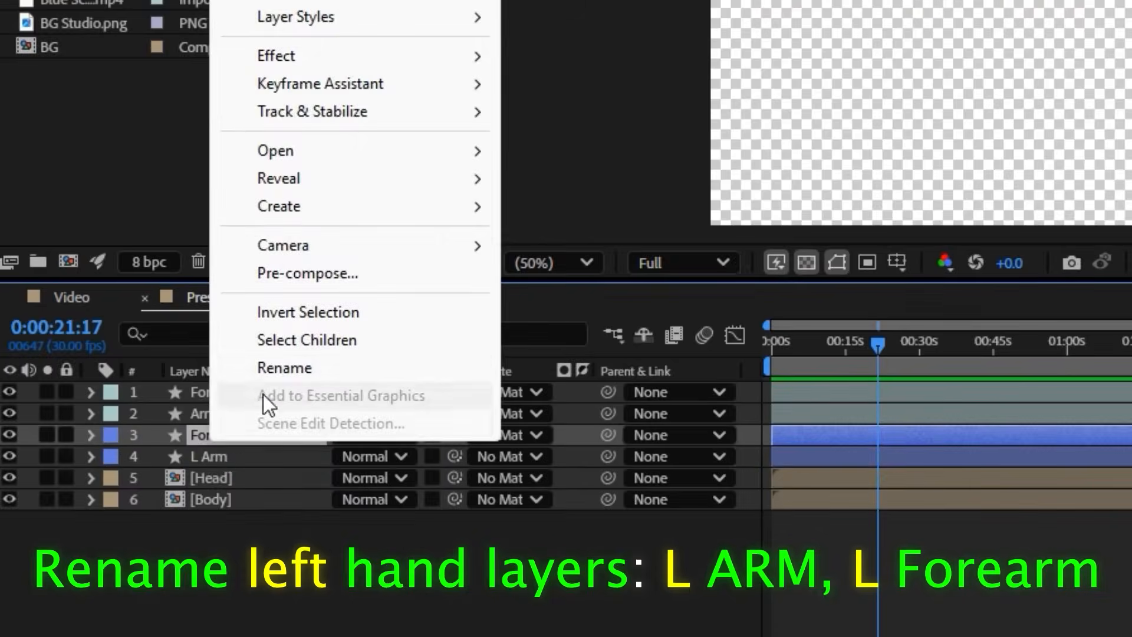
left_click(266, 367)
key("Home")
type("L")
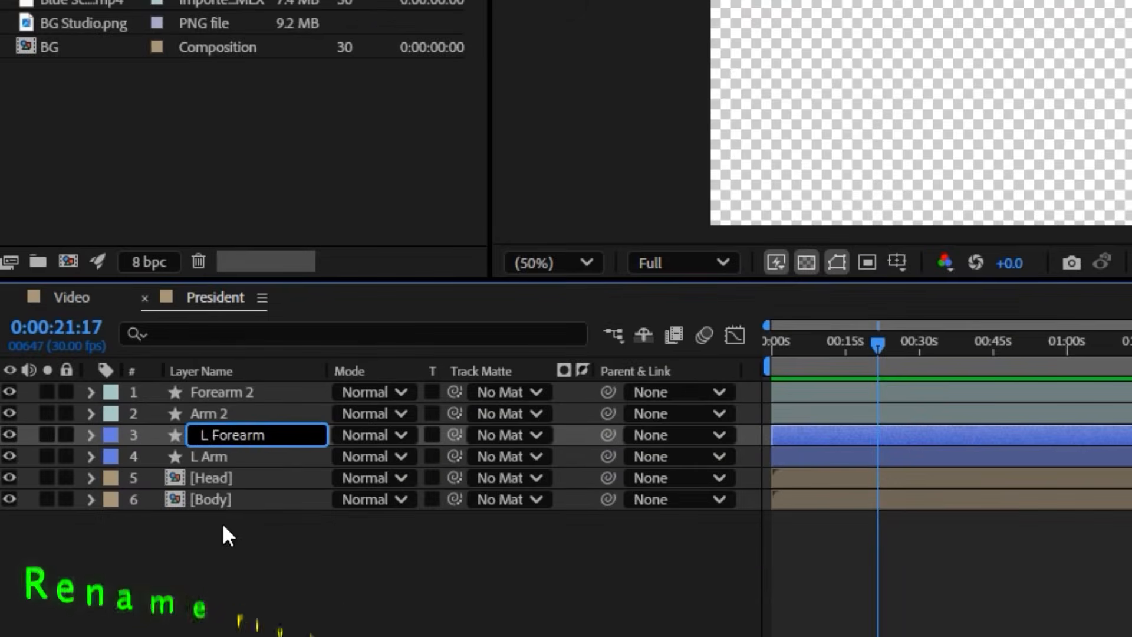
key("Return")
Rename the duplicated arm and forearm layers as R Arm and R Forearm
right_click(214, 413)
left_click(289, 340)
key("Home")
type("R")
key("Return")
right_click(214, 393)
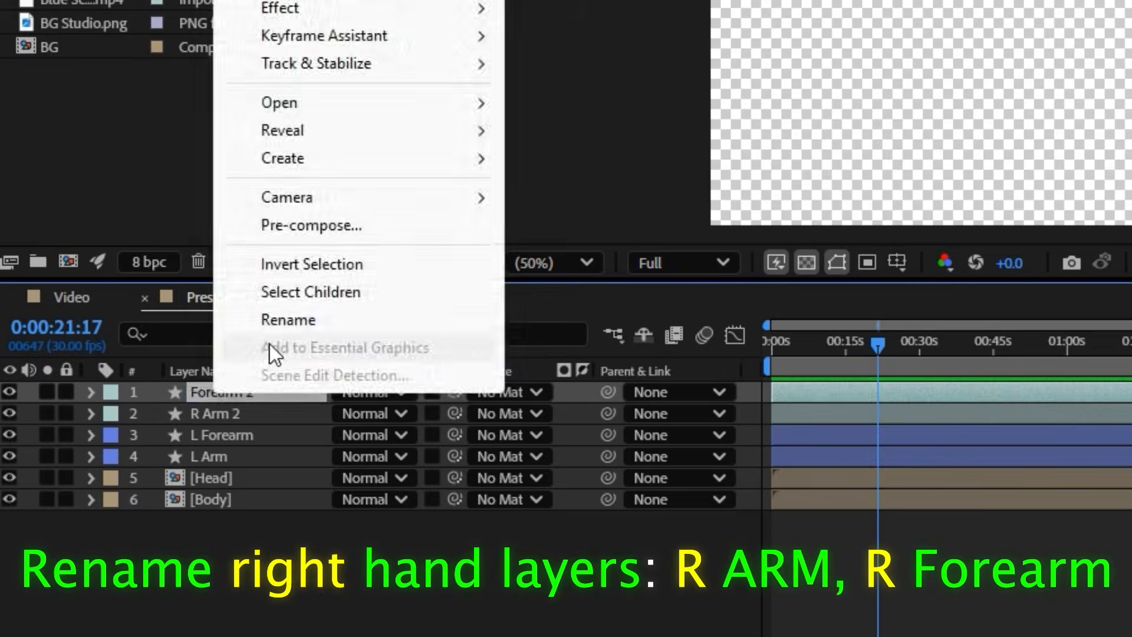
left_click(284, 319)
key("Home")
type("R")
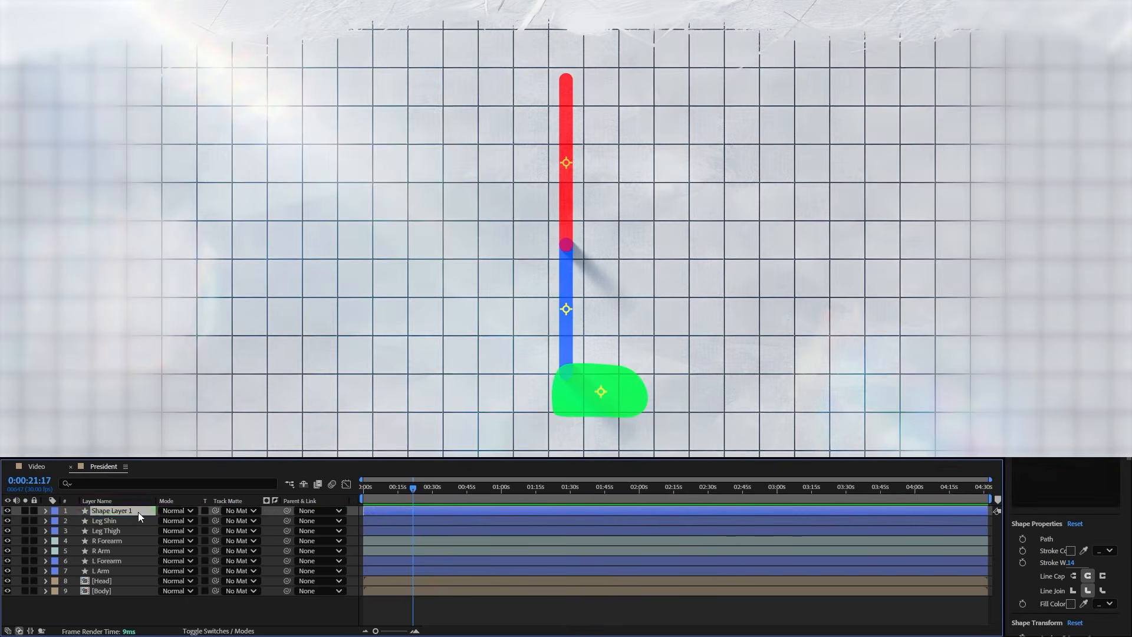
Rename the foot's Shape Layer 1 as Leg Foot
right_click(138, 512)
left_click(176, 478)
type("Leg Foot")
left_click(132, 600)
Give the Leg Foot, Leg Shin and Leg Thigh layers the Brown label and move them beneath the Body layer
left_click(111, 532)
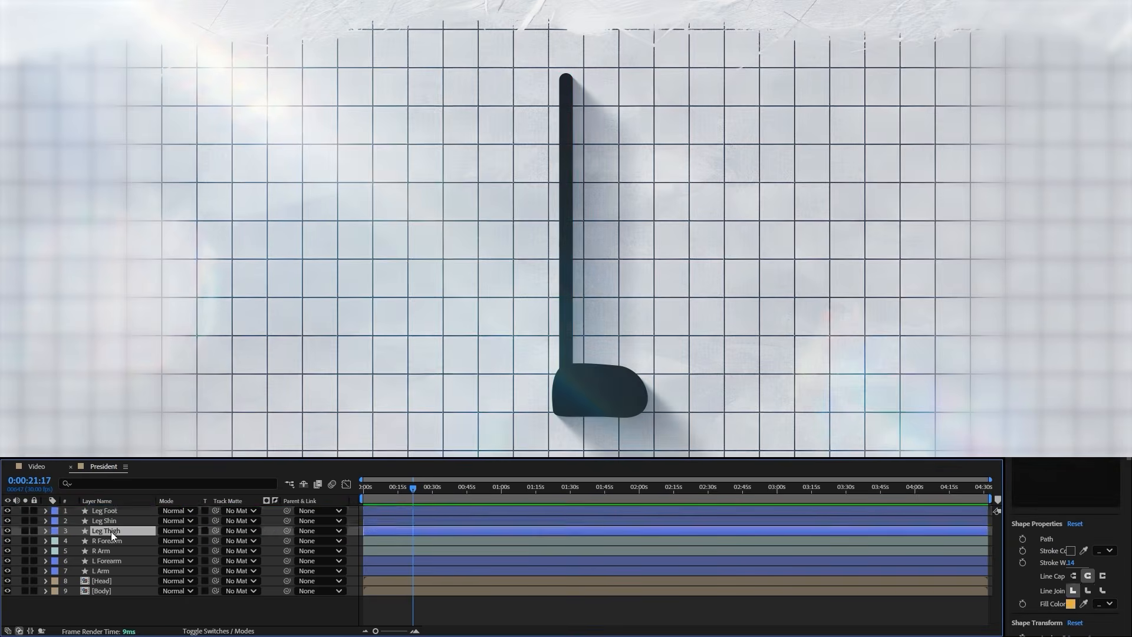
left_click(69, 511, "shift")
left_click(55, 511)
left_click(83, 443)
left_click_drag(110, 591, 112, 595)
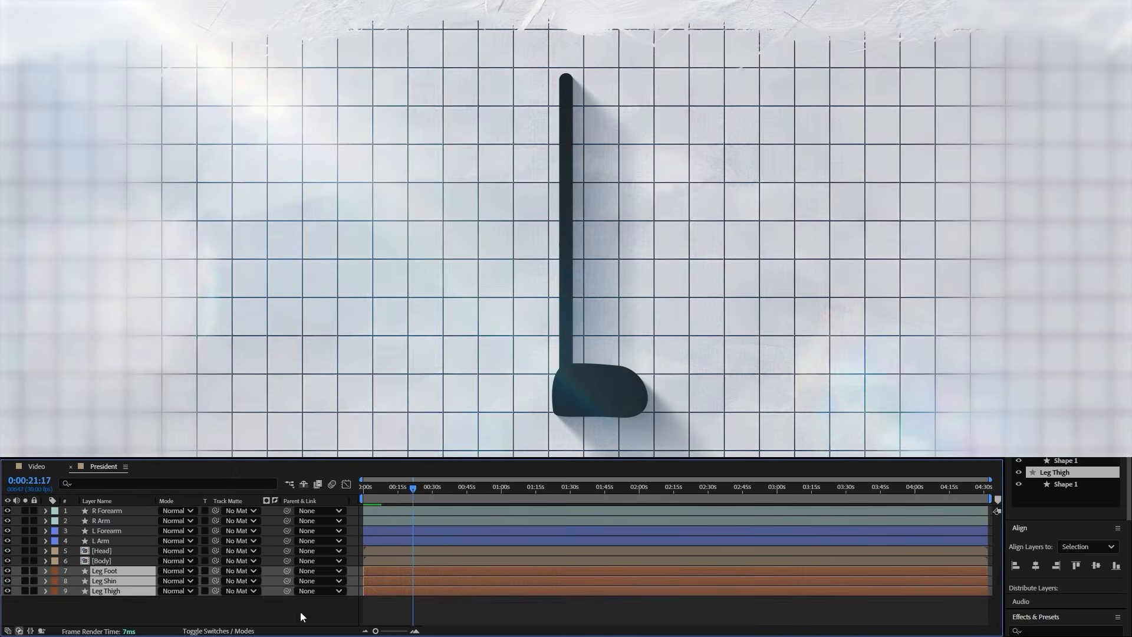
Duplicate the three leg layers, stack the copies beneath the originals and give them the Orange label
left_click(411, 624)
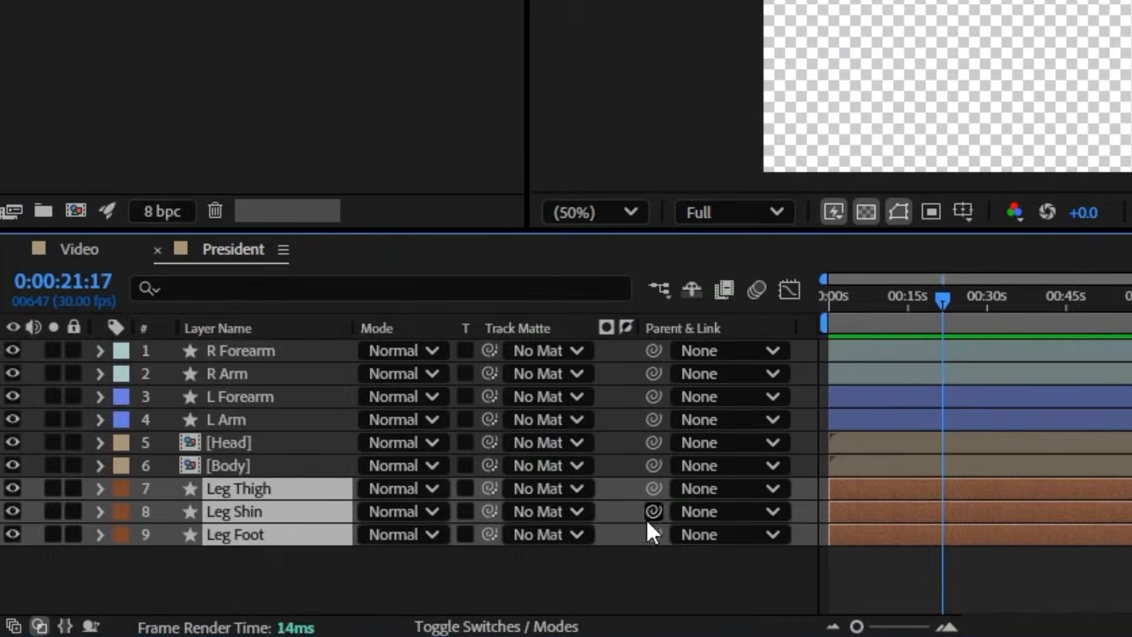
key("ctrl+d")
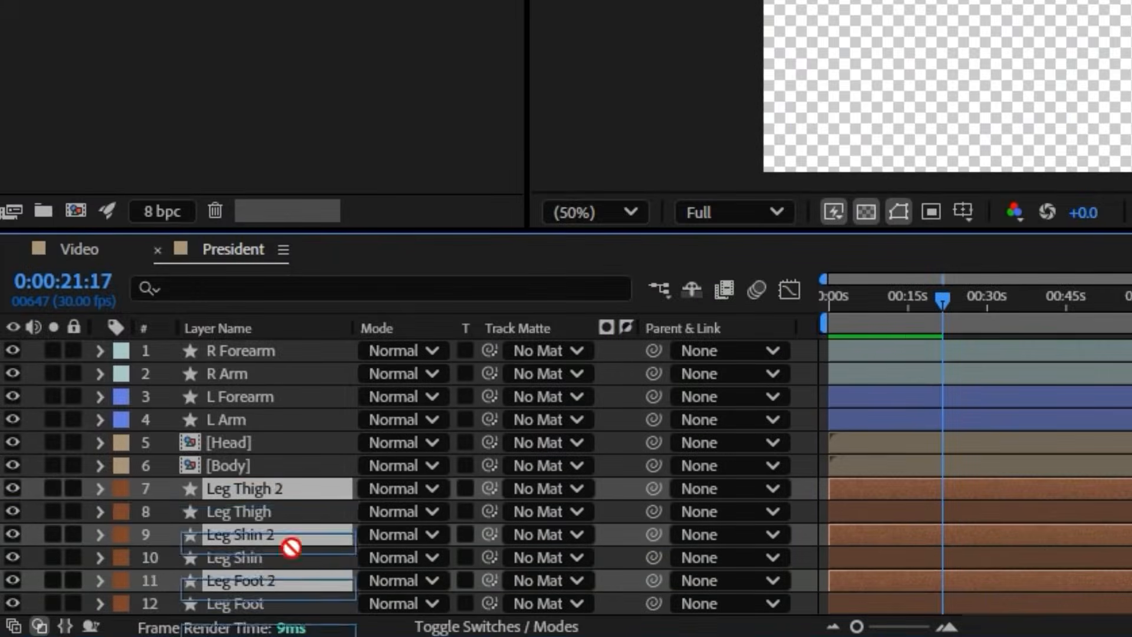
left_click_drag(291, 547, 264, 604)
left_click(121, 581)
left_click(194, 375)
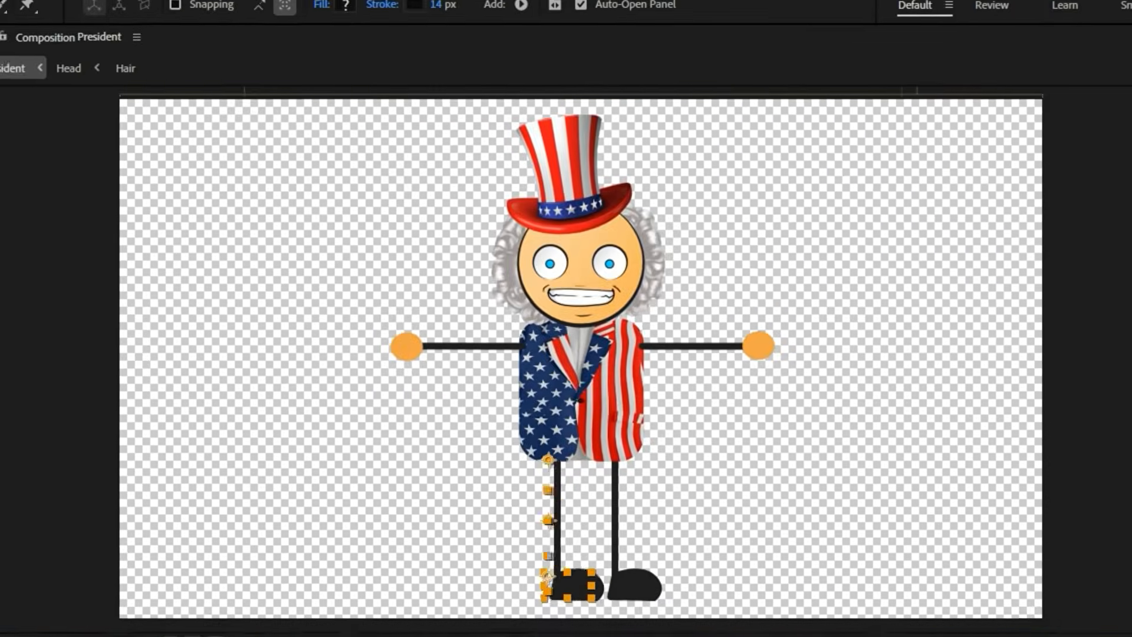
right_click(412, 156)
Rename the brown-labelled leg layers as L Leg Thigh, L Leg Shin and L Leg Foot
key("Return")
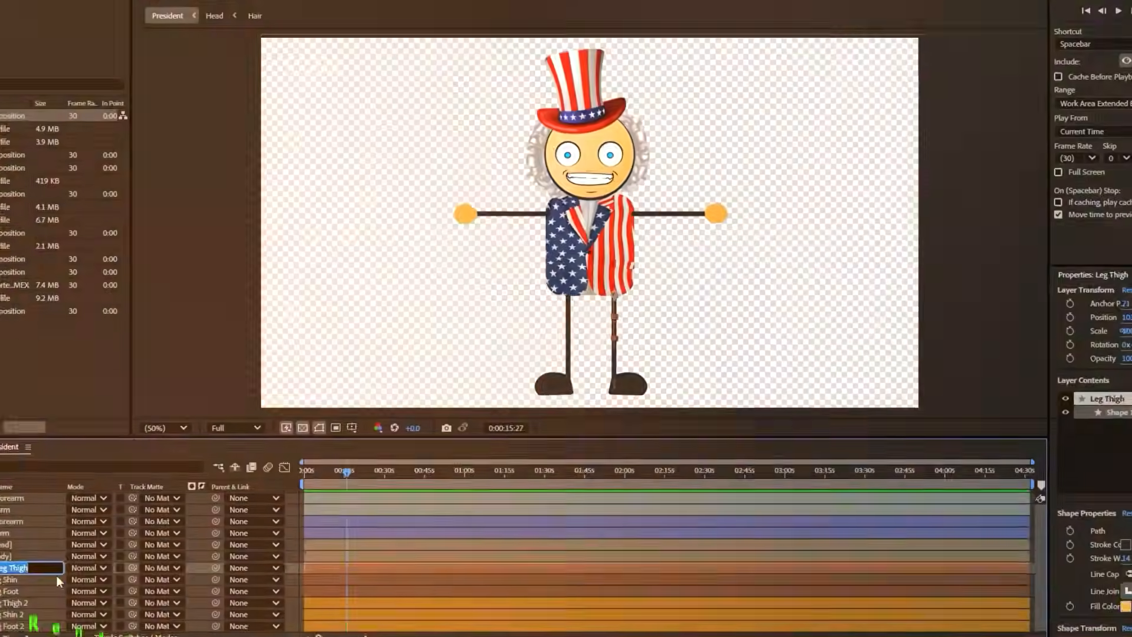
key("Home")
type("L")
left_click(9, 579)
key("Return")
key("Home")
type("L")
left_click(19, 592)
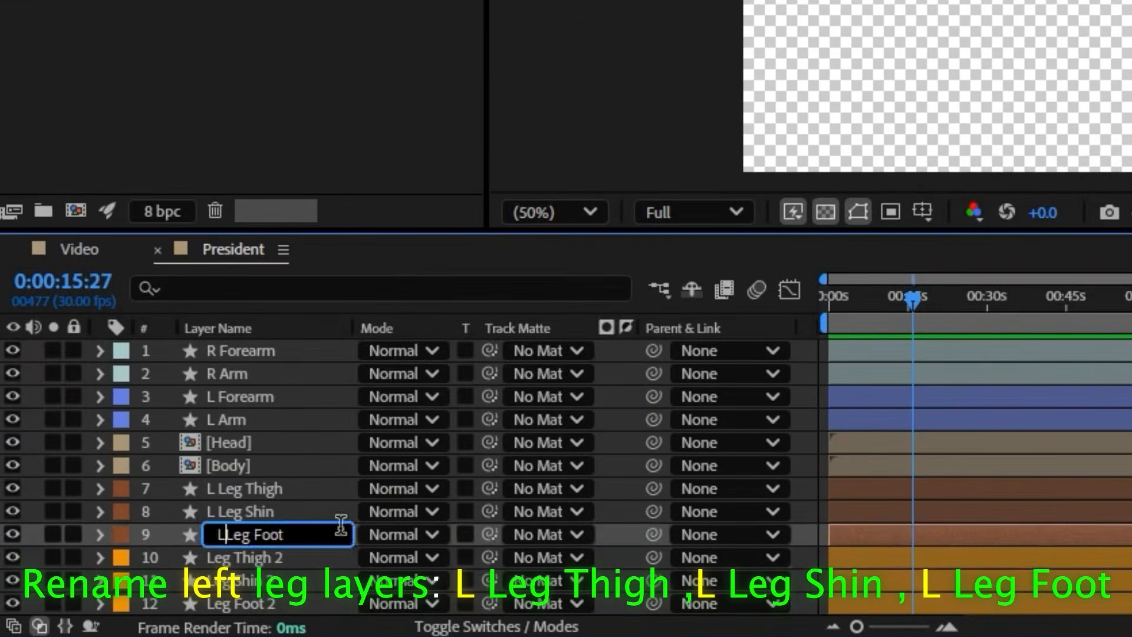
key("Return")
Rename the duplicated thigh layer as R Leg Thigh 2
left_click(246, 564)
right_click(246, 564)
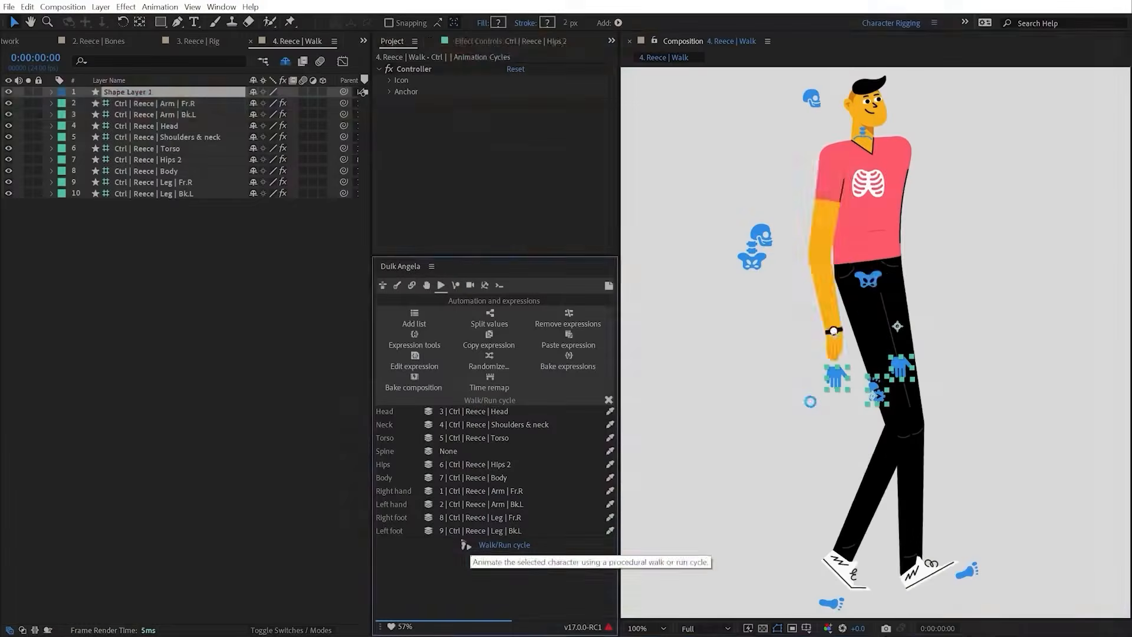
left_click(468, 546)
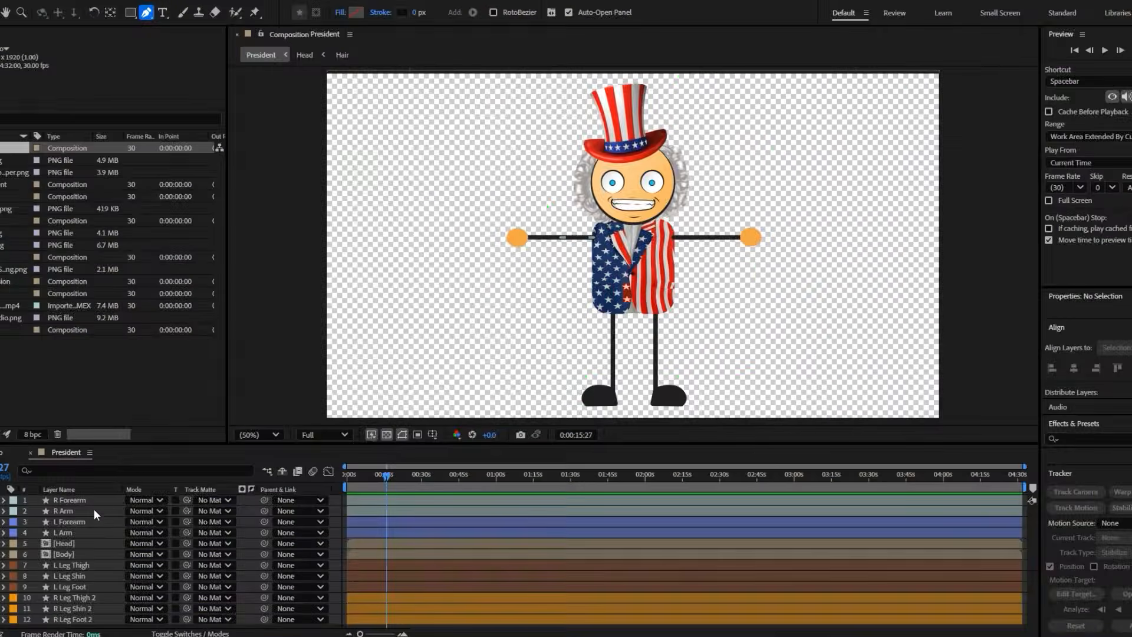
Change the R Arm layer's stroke colour to bright red and move the layer above R Forearm
left_click(93, 511)
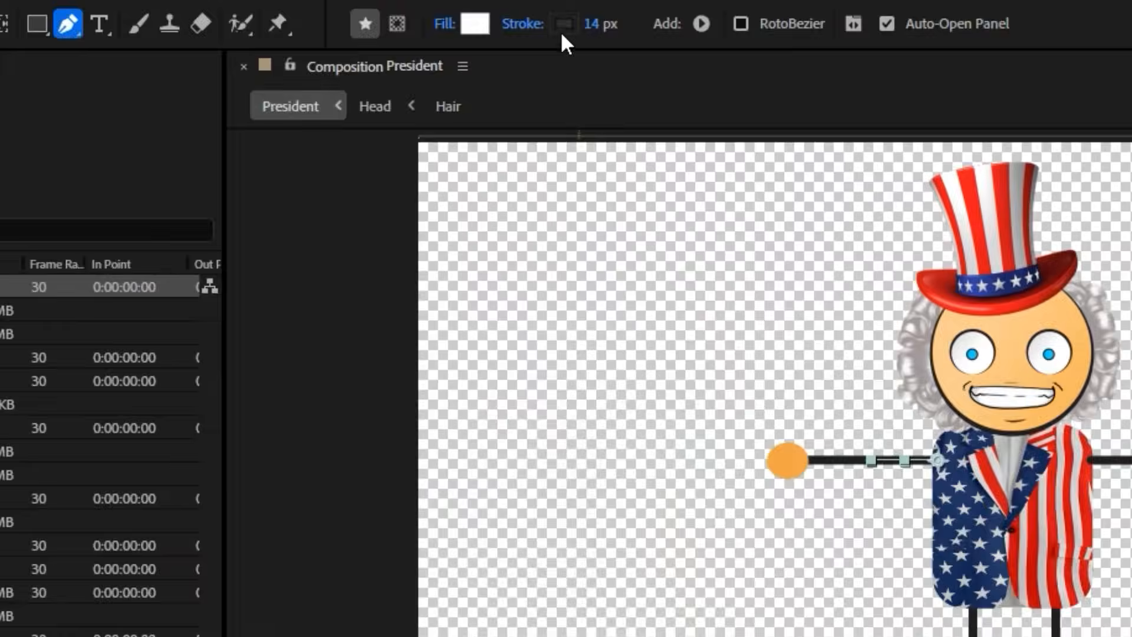
left_click(563, 27)
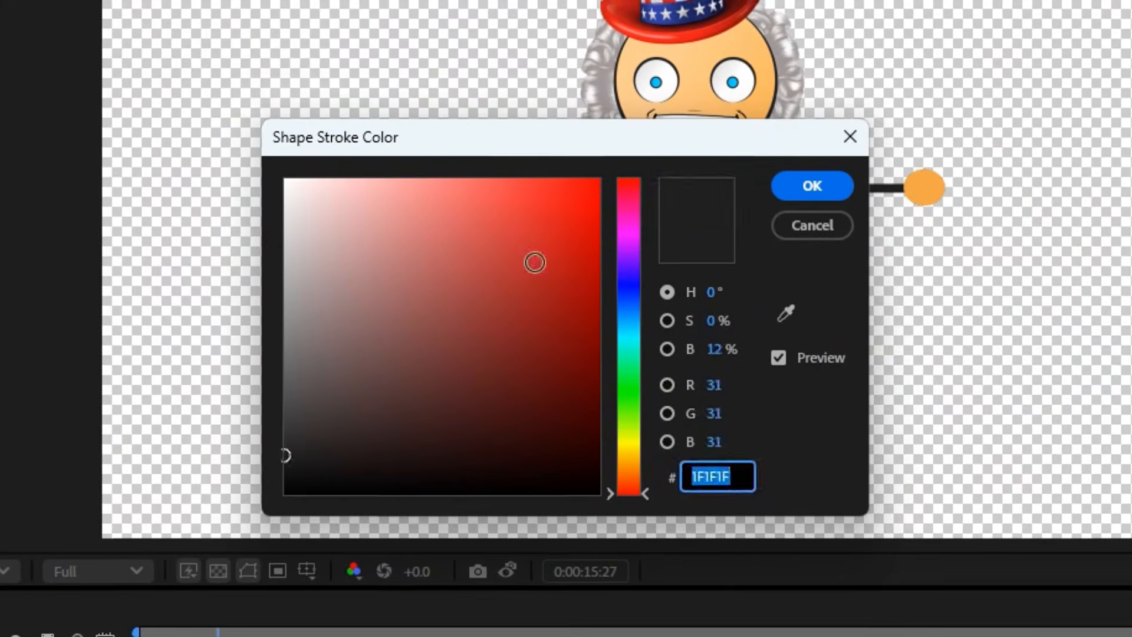
left_click_drag(533, 260, 776, 119)
left_click(826, 181)
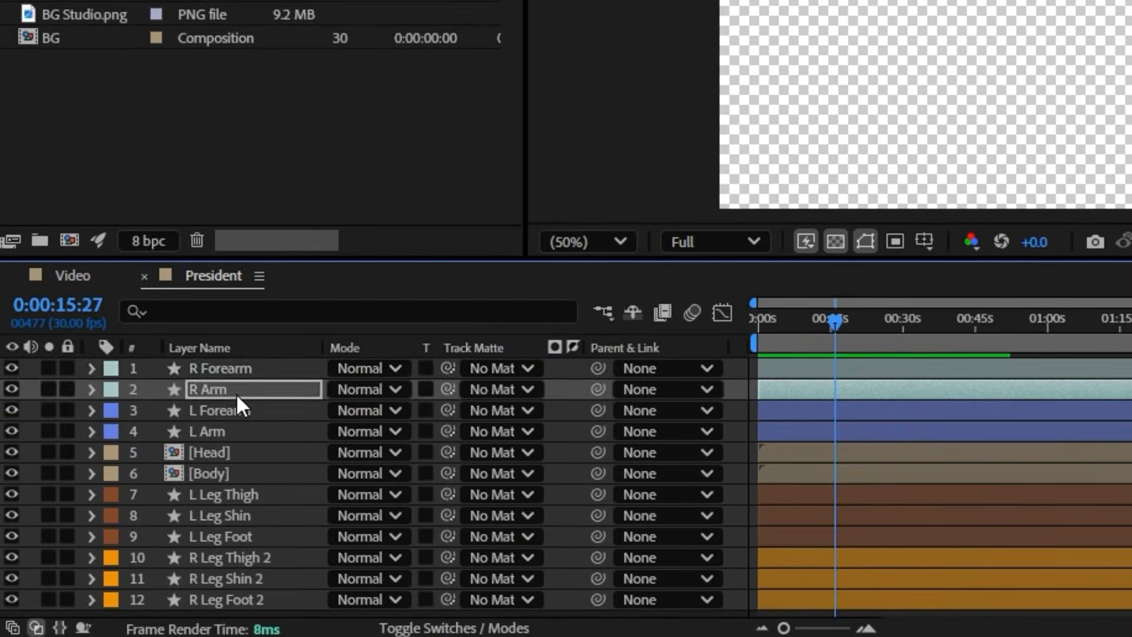
key("ctrl+bracketright")
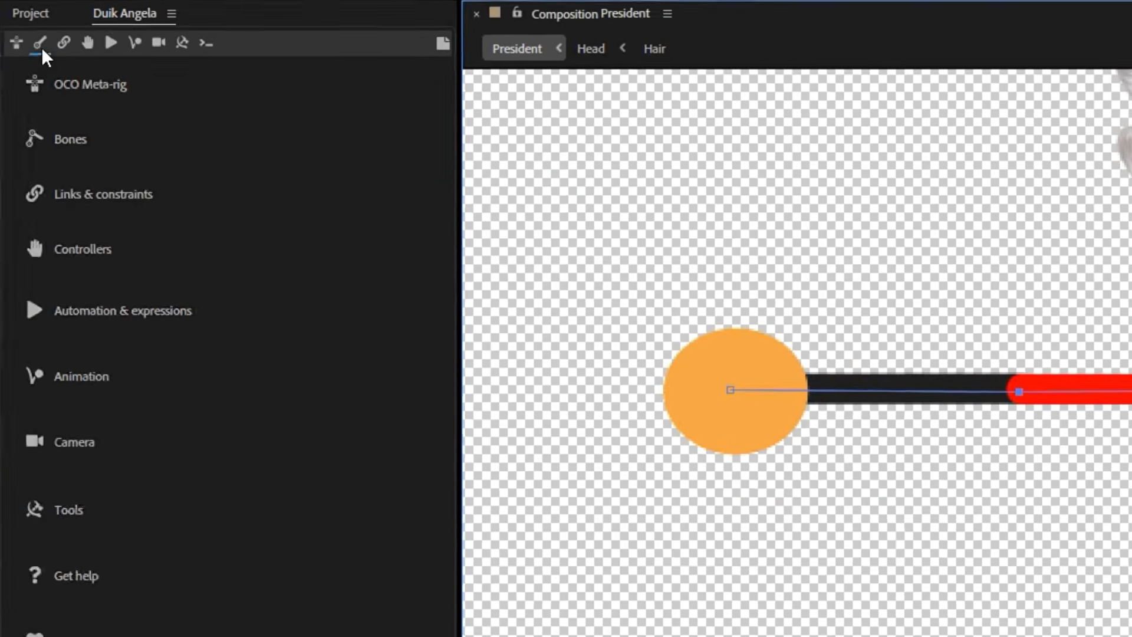
Create a Duik hominoid arm armature for the right side, with only the Arm and Forearm bones enabled
left_click(43, 104)
left_click(70, 224)
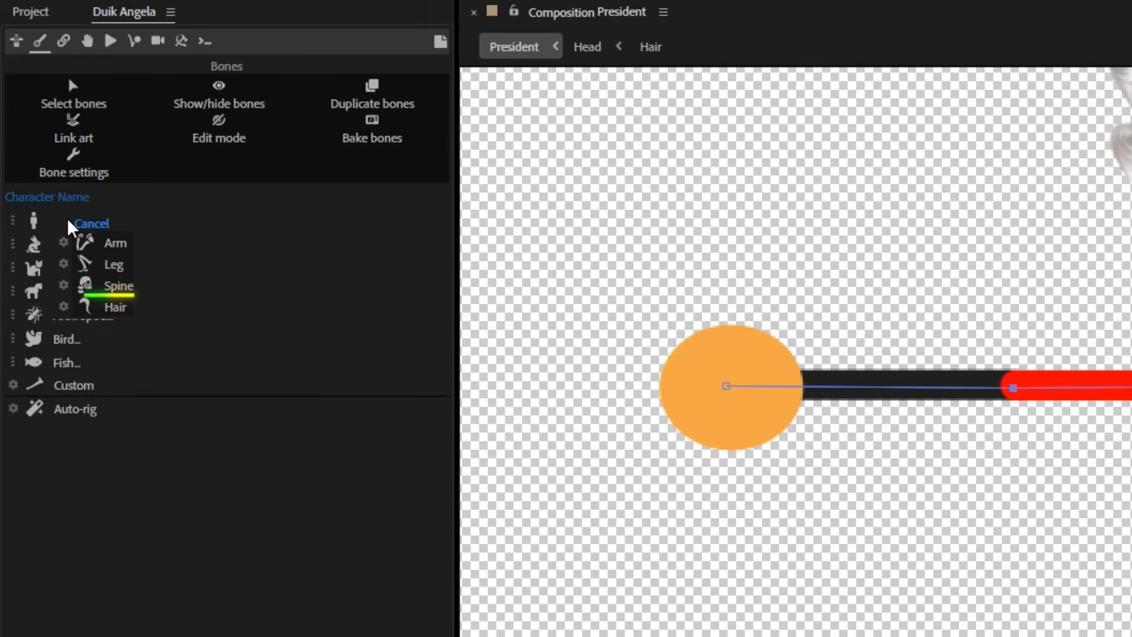
left_click(65, 243)
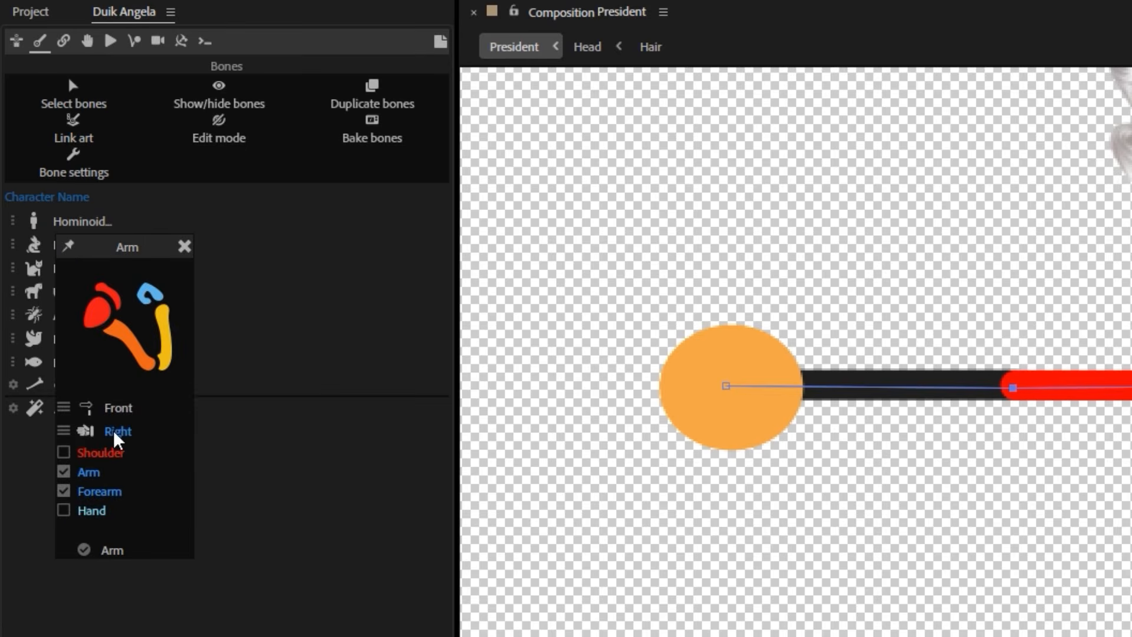
left_click(107, 549)
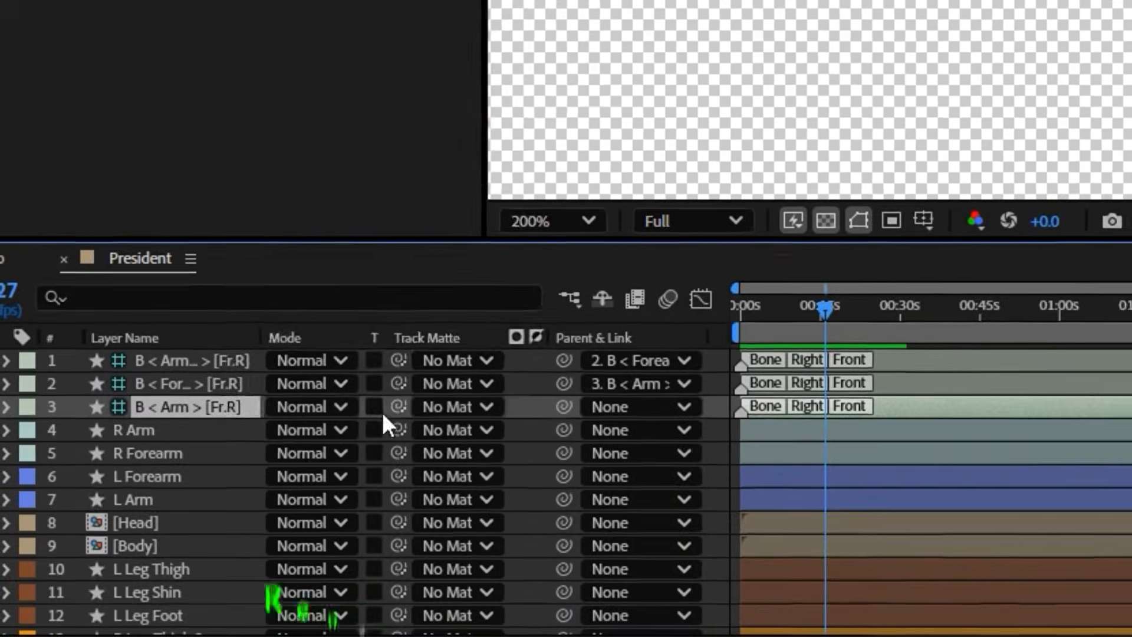
Rename the new arm and forearm bone layers as B R Arm and B R Forearm
right_click(158, 520)
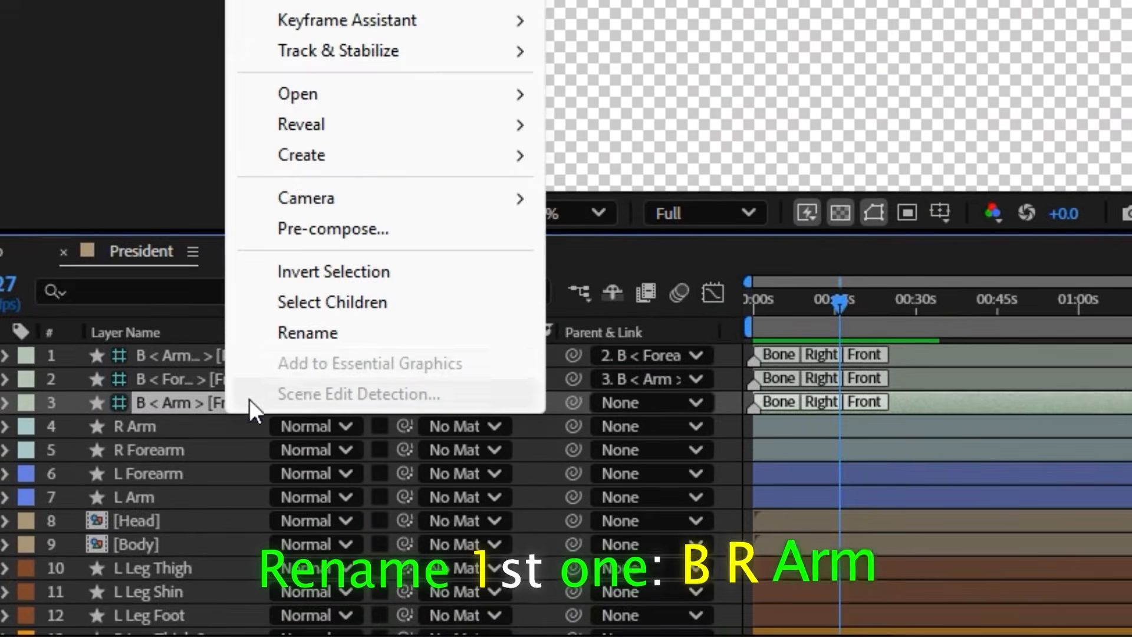
left_click(309, 334)
type("B R Arm")
key("Return")
right_click(195, 373)
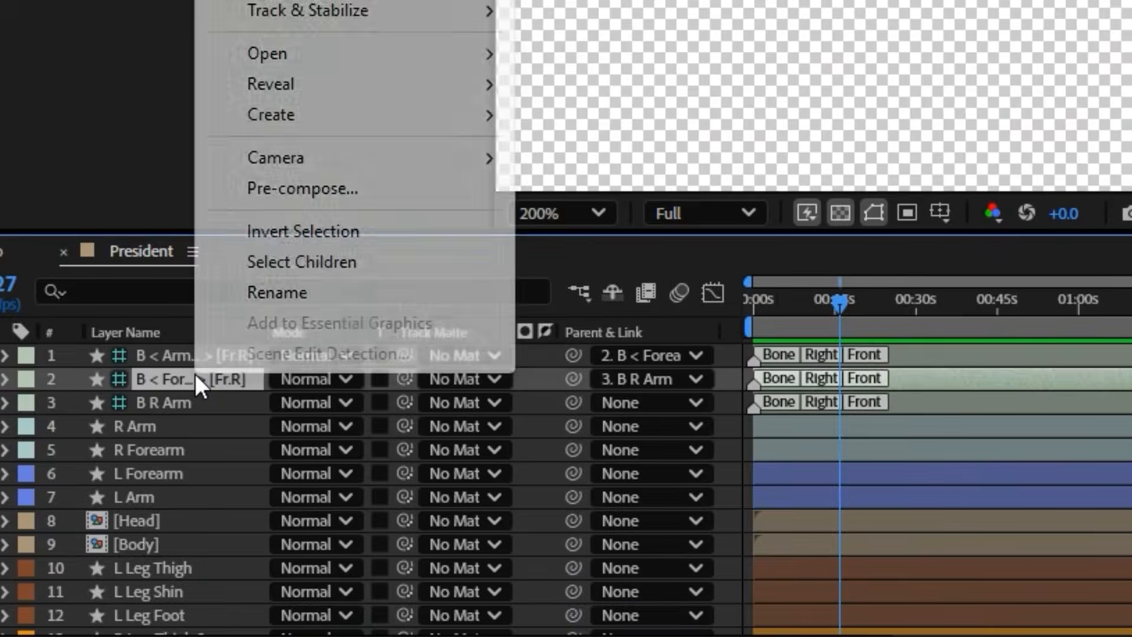
left_click(254, 303)
type("B R Forearm")
key("Return")
Parent R Arm to the B R Arm bone and R Forearm to the B R Forearm bone
left_click(246, 429)
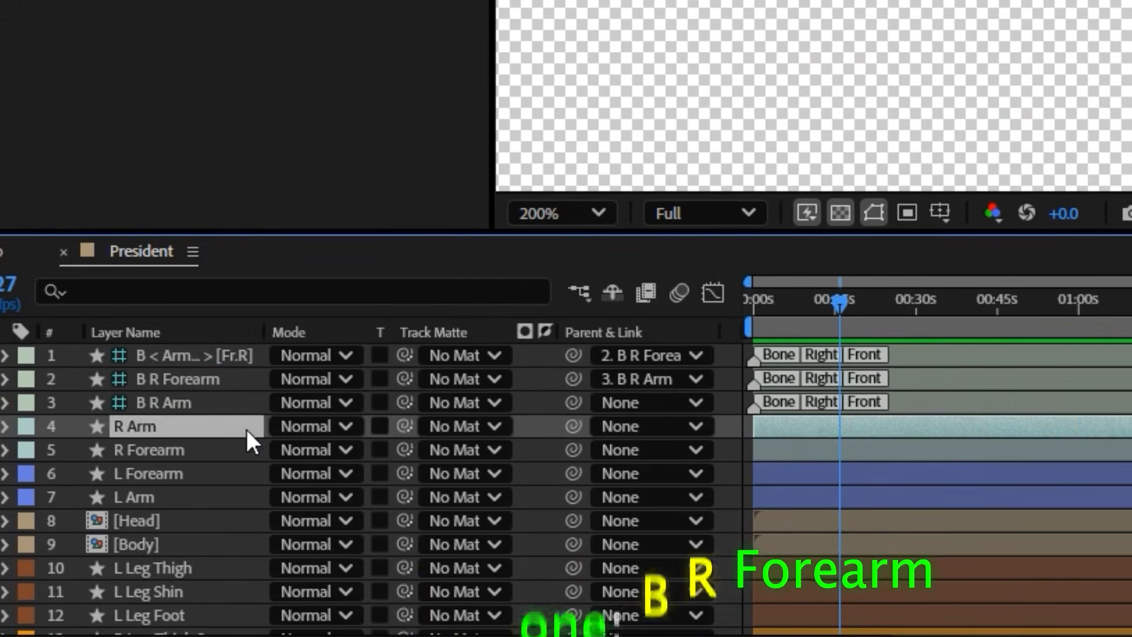
left_click_drag(314, 408, 165, 380)
left_click(195, 450)
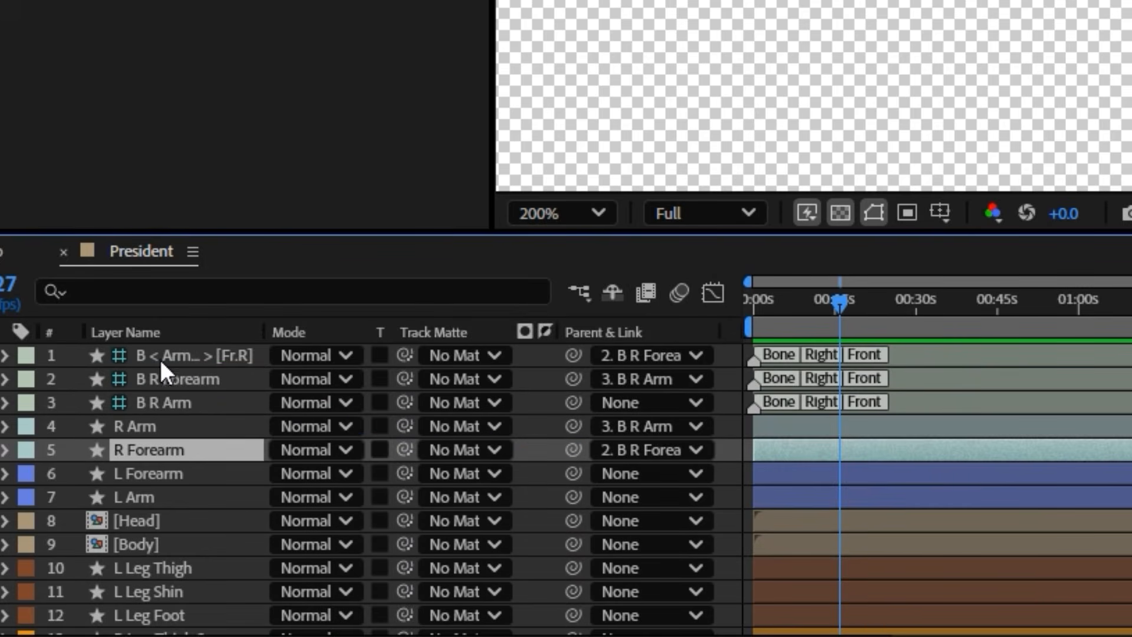
Auto-rig the three right arm bones with Duik and test the arm by raising its hand controller
left_click(159, 357)
left_click(158, 402, "shift")
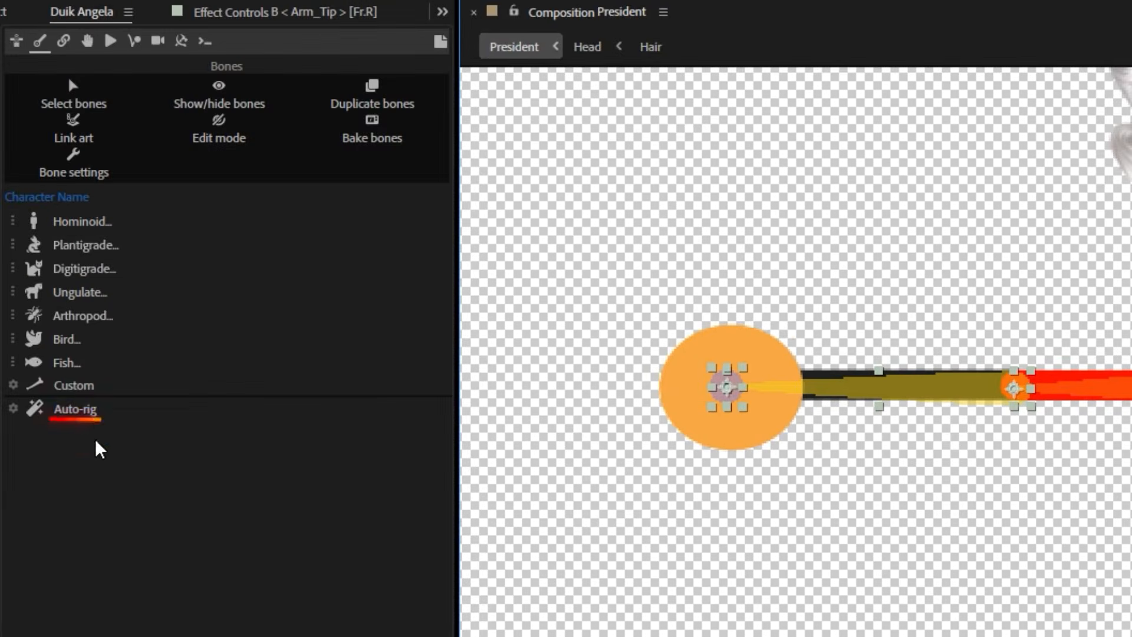
left_click(74, 408)
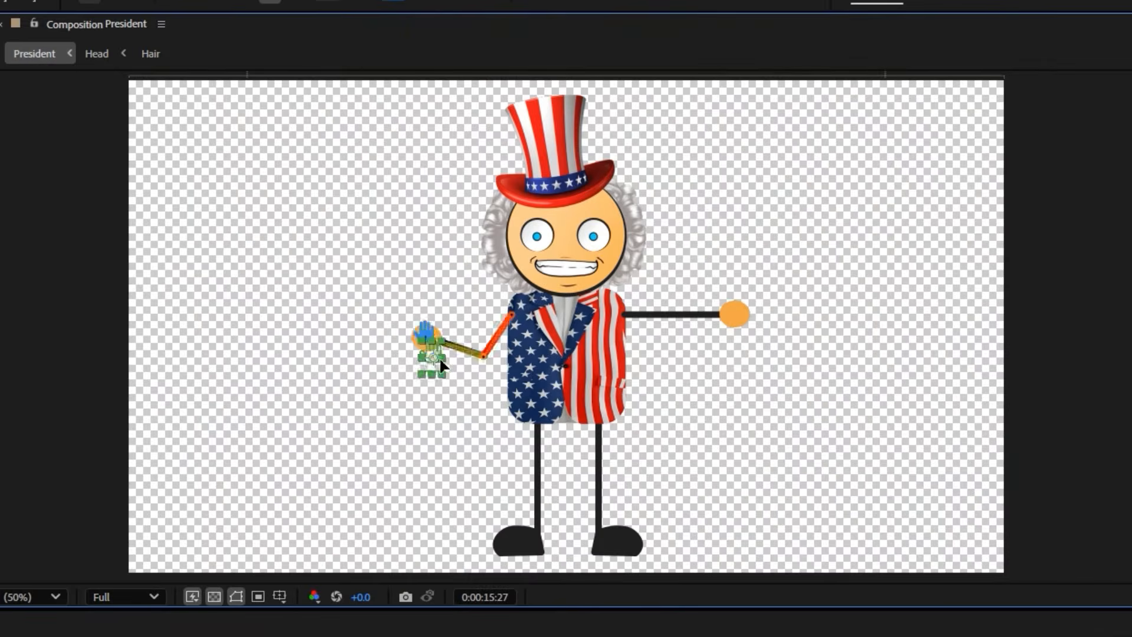
left_click_drag(422, 227, 413, 221)
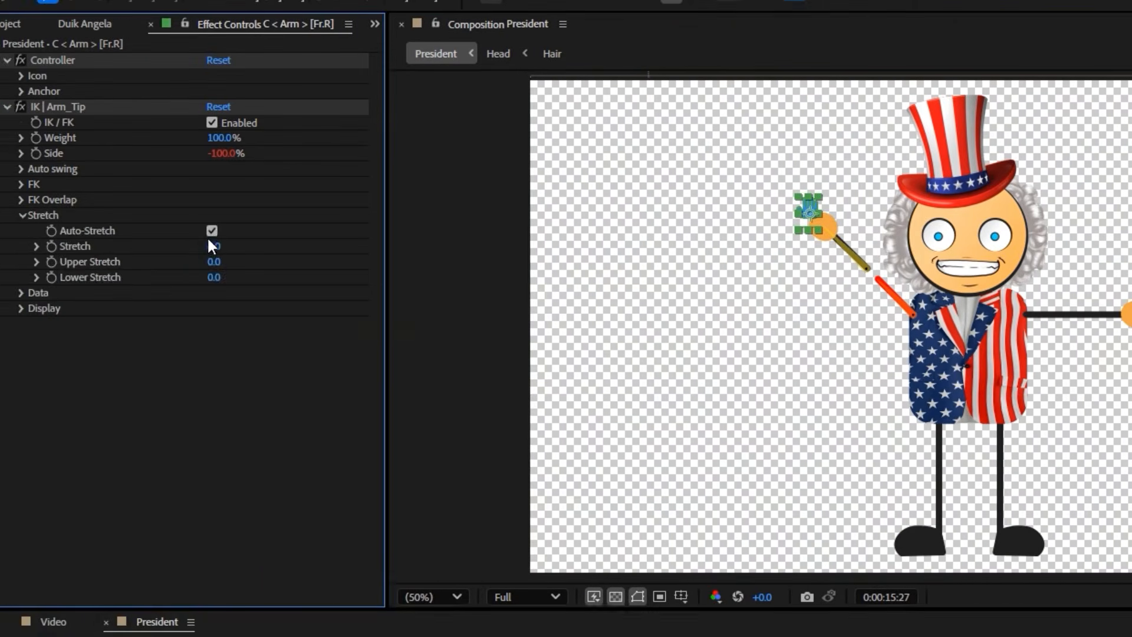
Turn off Auto-Stretch in the right arm controller's IK stretch settings
left_click(212, 231)
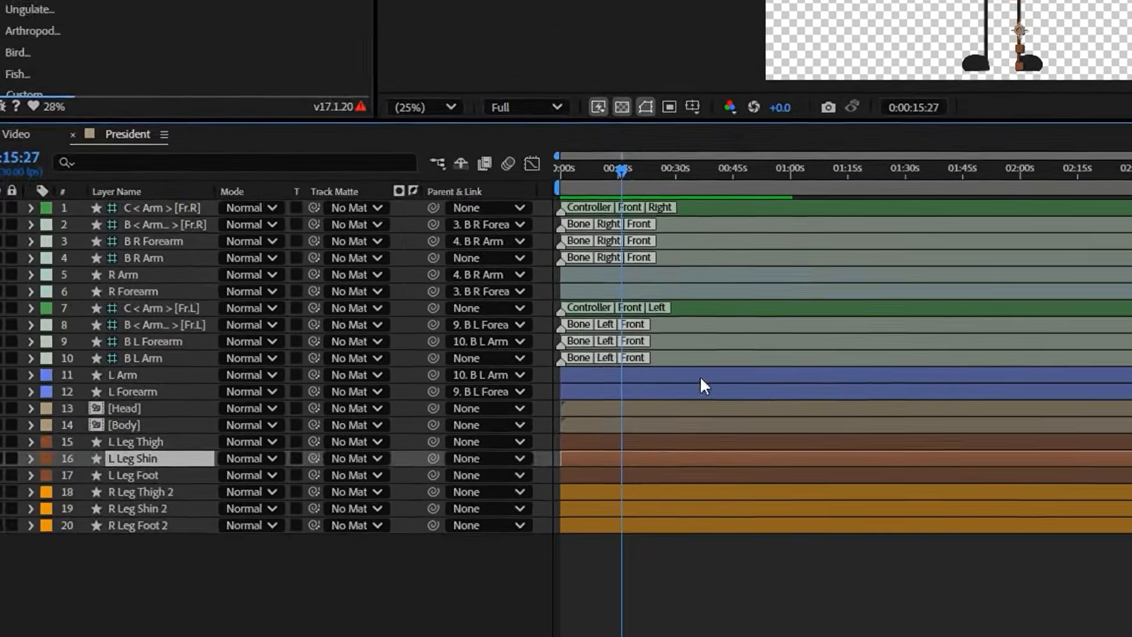
Draw a four-point pen path along the left leg from hip to knee, ankle and toe, and create a Duik hominoid left leg armature on it
left_click(485, 14)
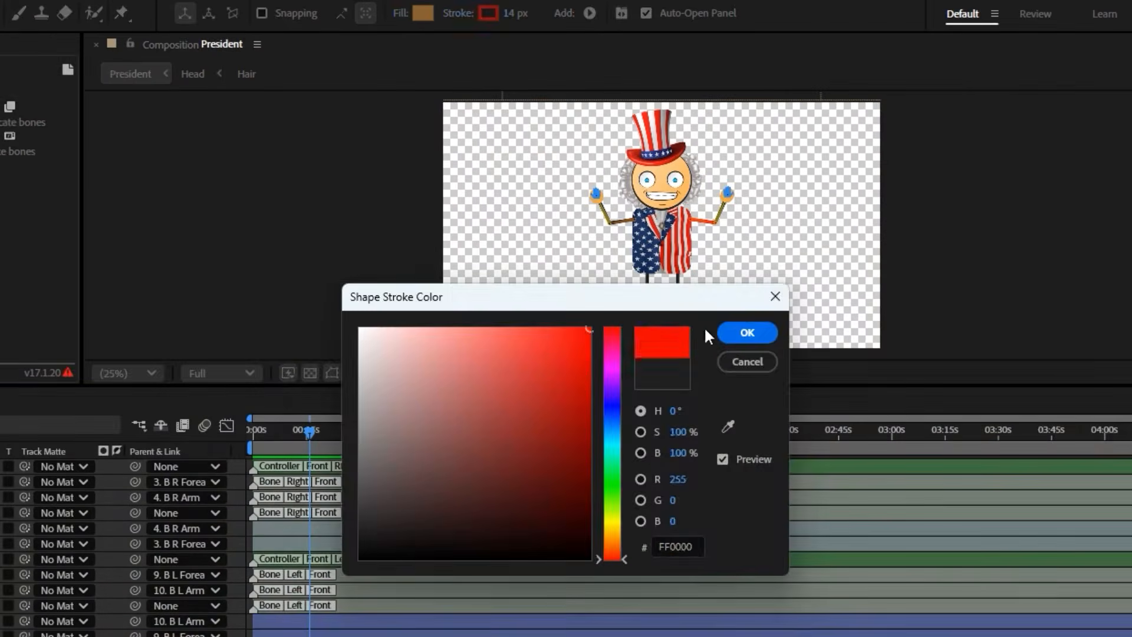
left_click(744, 333)
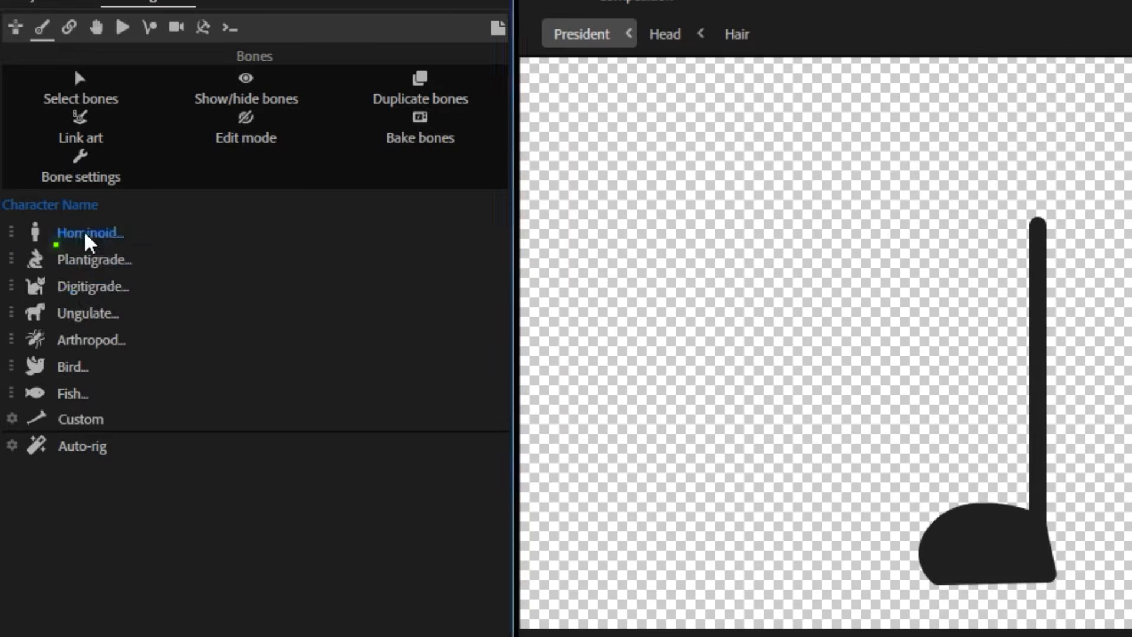
left_click(86, 234)
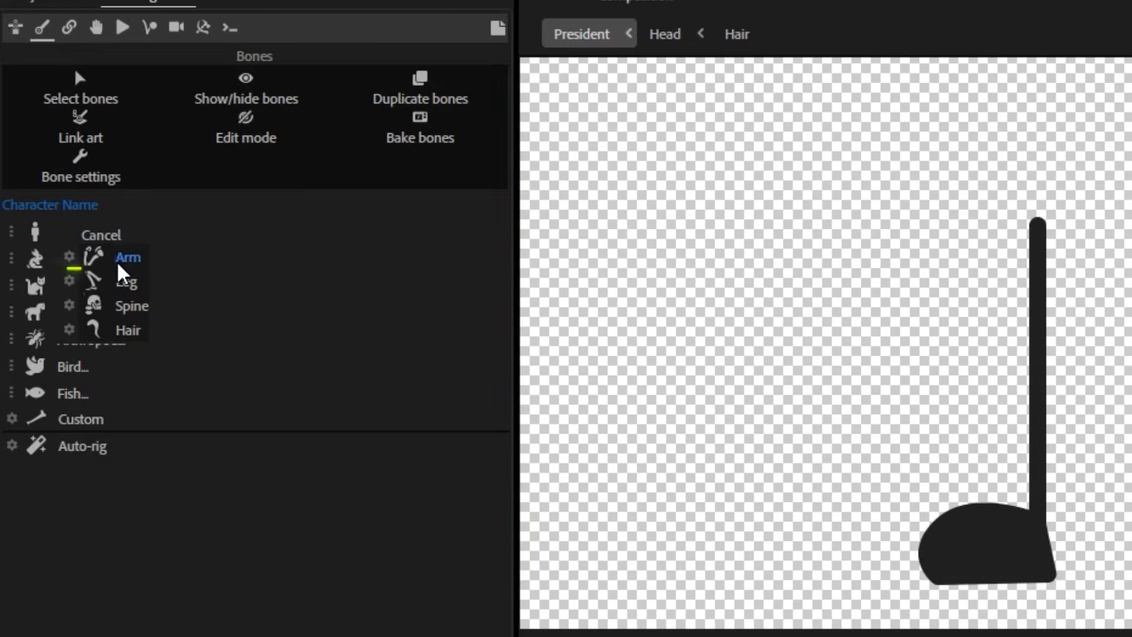
left_click(70, 281)
left_click(121, 610)
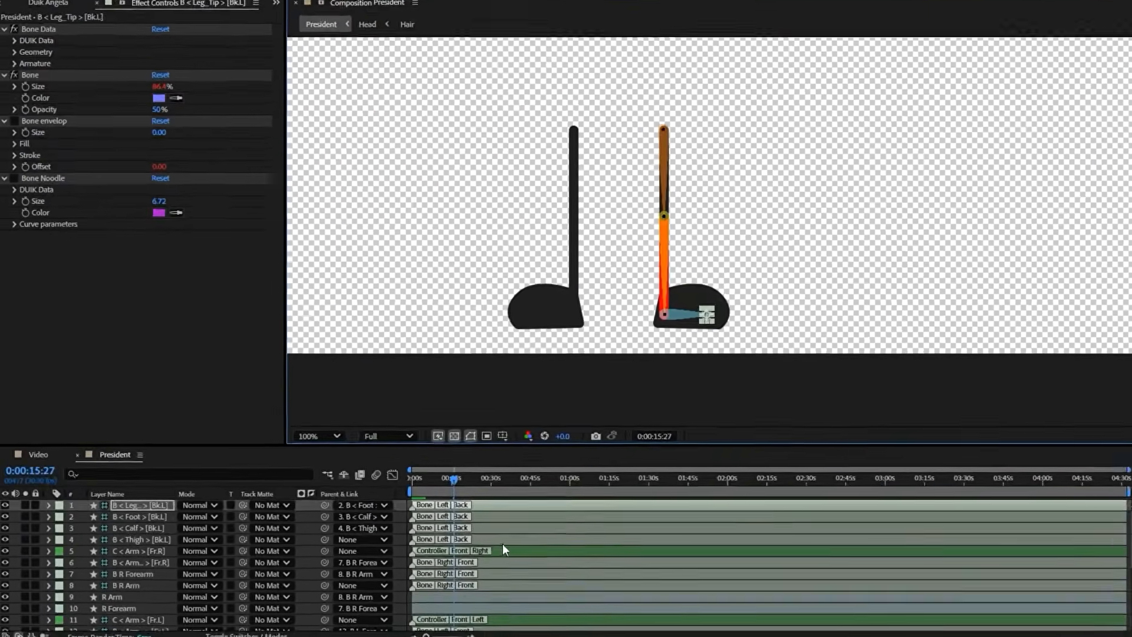
Move the four new left leg bone layers directly above the L Leg Thigh layer
left_click(494, 552, "shift")
left_click_drag(150, 541, 137, 611)
left_click_drag(263, 561, 300, 489)
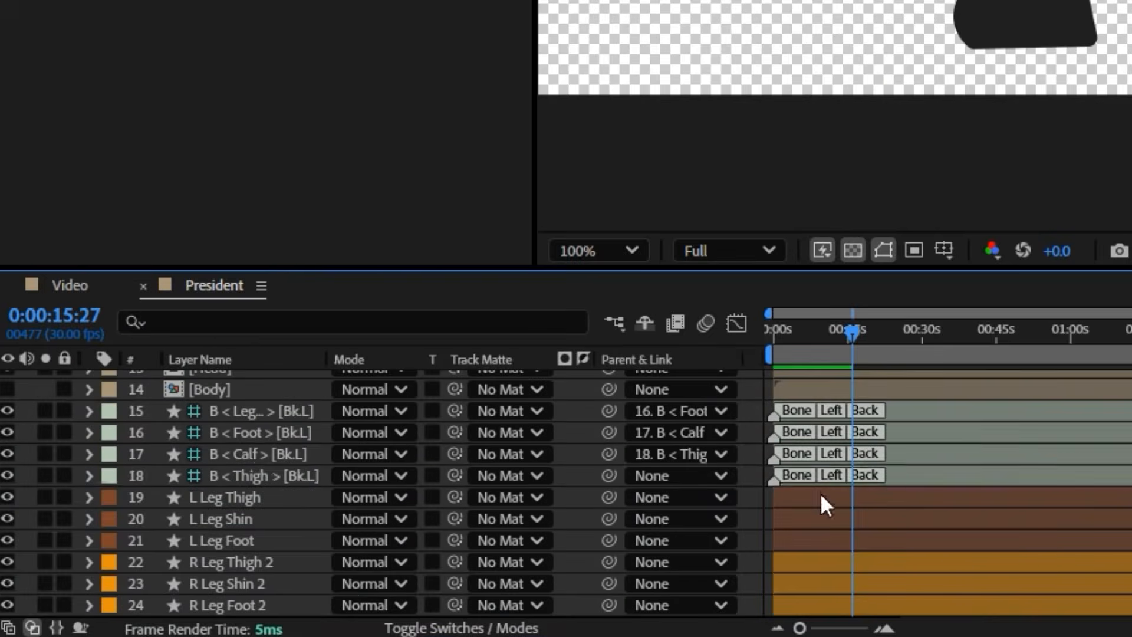
Rename the left thigh, calf and foot bone layers as B L Leg Thigh, B L Leg Shin and B L Leg Foot
left_click(911, 475)
right_click(297, 478)
left_click(370, 400)
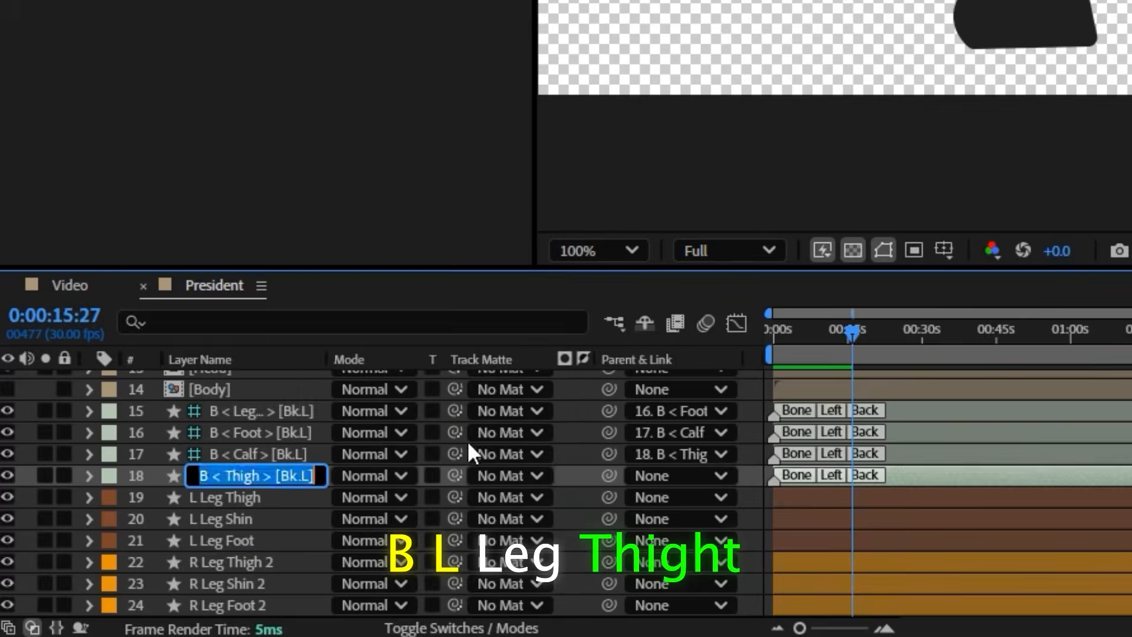
type("B L Leg Thigh")
right_click(274, 453)
left_click(352, 376)
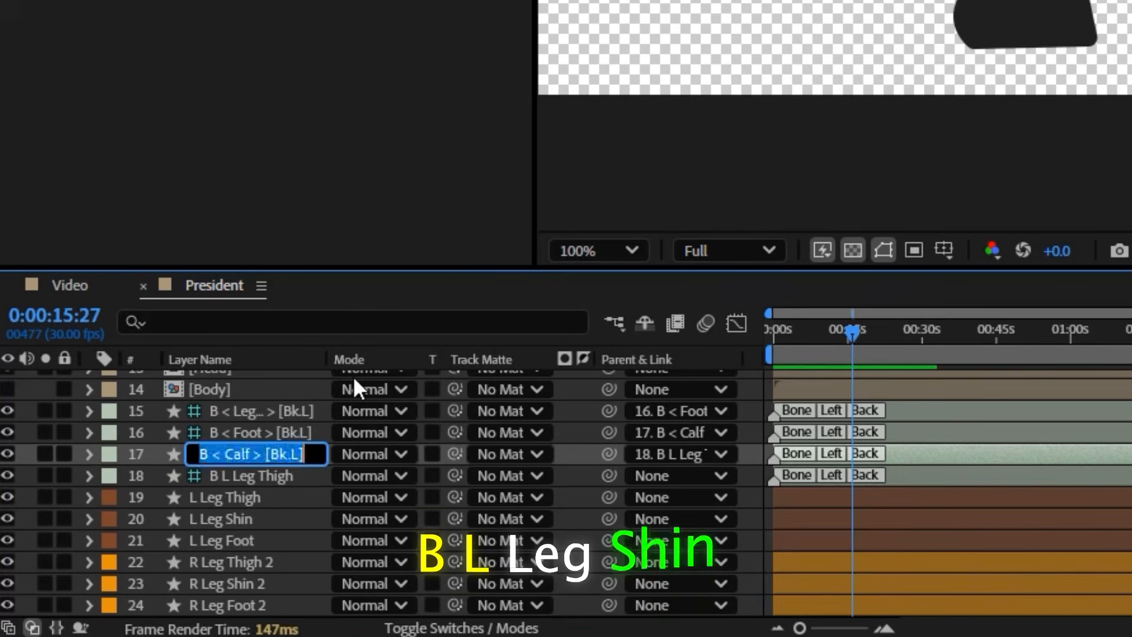
type("B L Leg Shin")
right_click(267, 431)
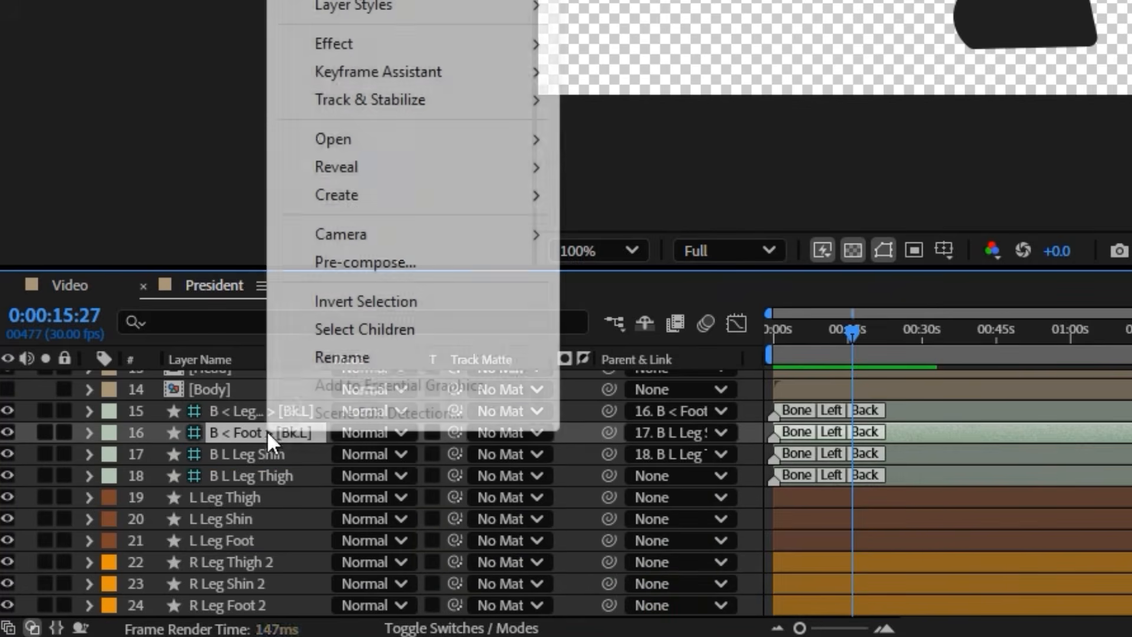
left_click(330, 357)
type("B L Leg F")
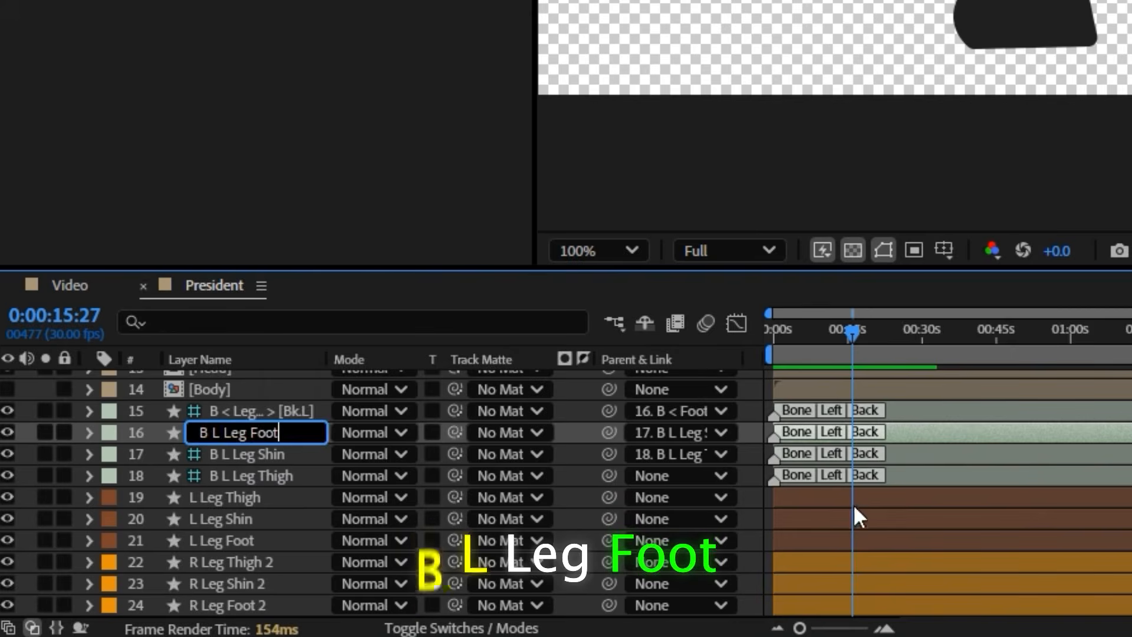
type("oot")
left_click(855, 506)
Parent L Leg Thigh, L Leg Shin and L Leg Foot to their matching B L Leg bones
left_click_drag(455, 483, 286, 474)
left_click(243, 518)
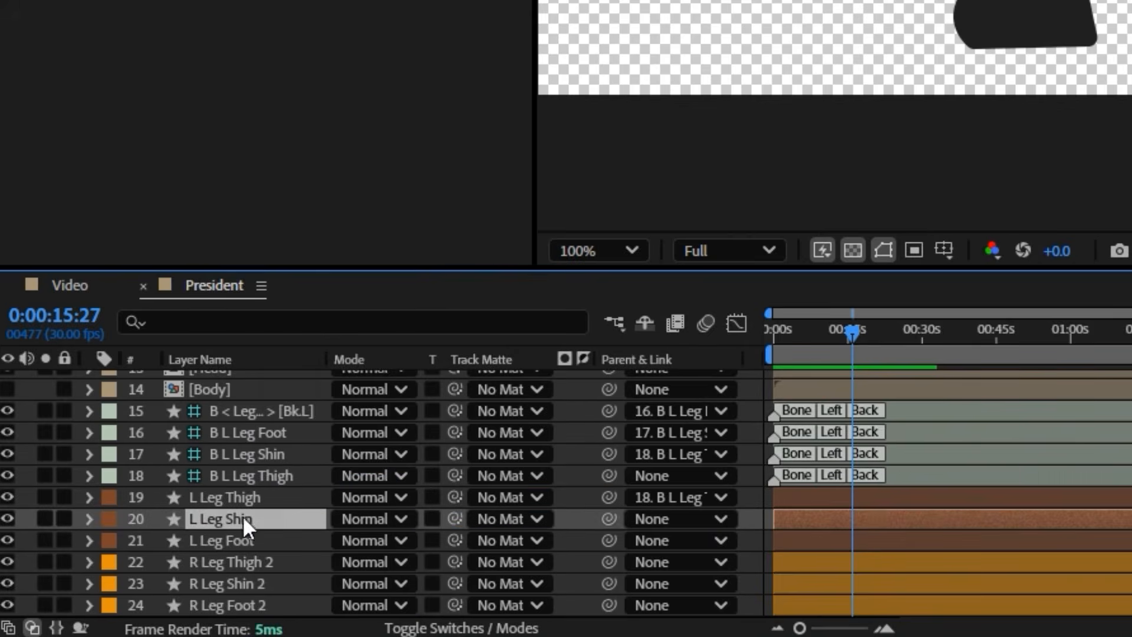
left_click_drag(608, 518, 225, 451)
left_click(221, 538)
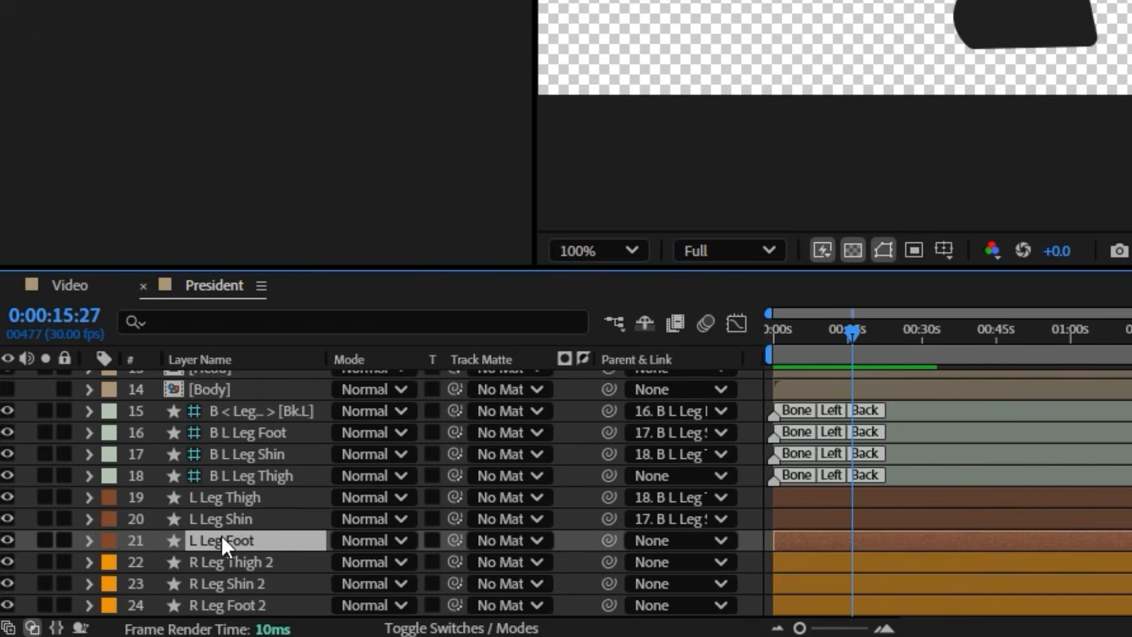
left_click_drag(604, 537, 210, 430)
Auto-rig the four left leg bones with Duik
left_click(899, 475)
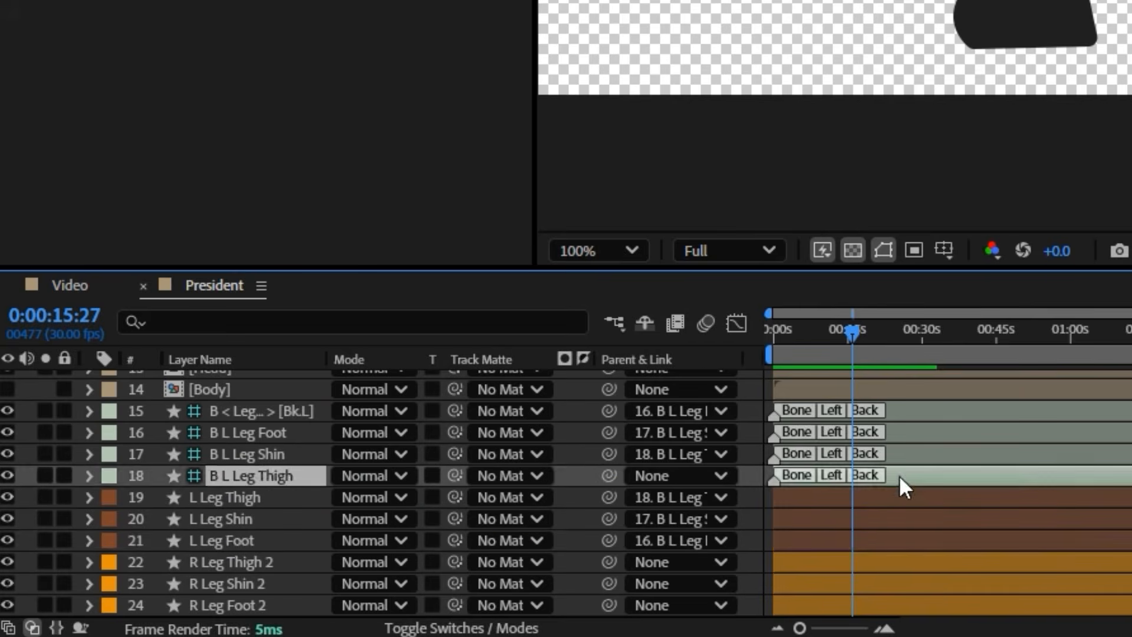
left_click(911, 412, "shift")
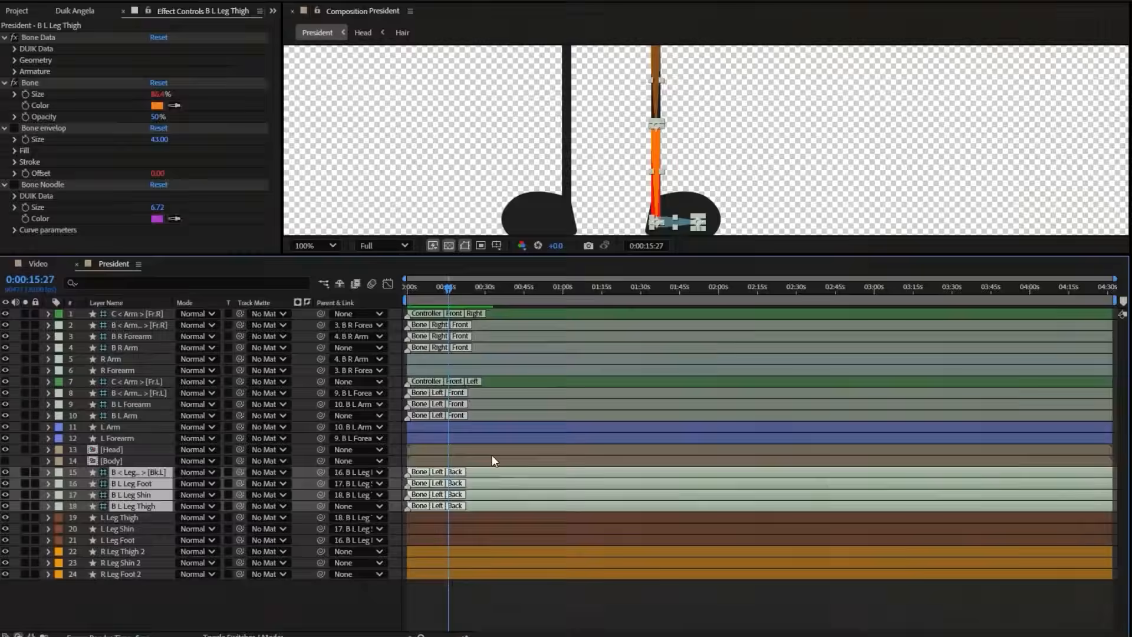
left_click(74, 11)
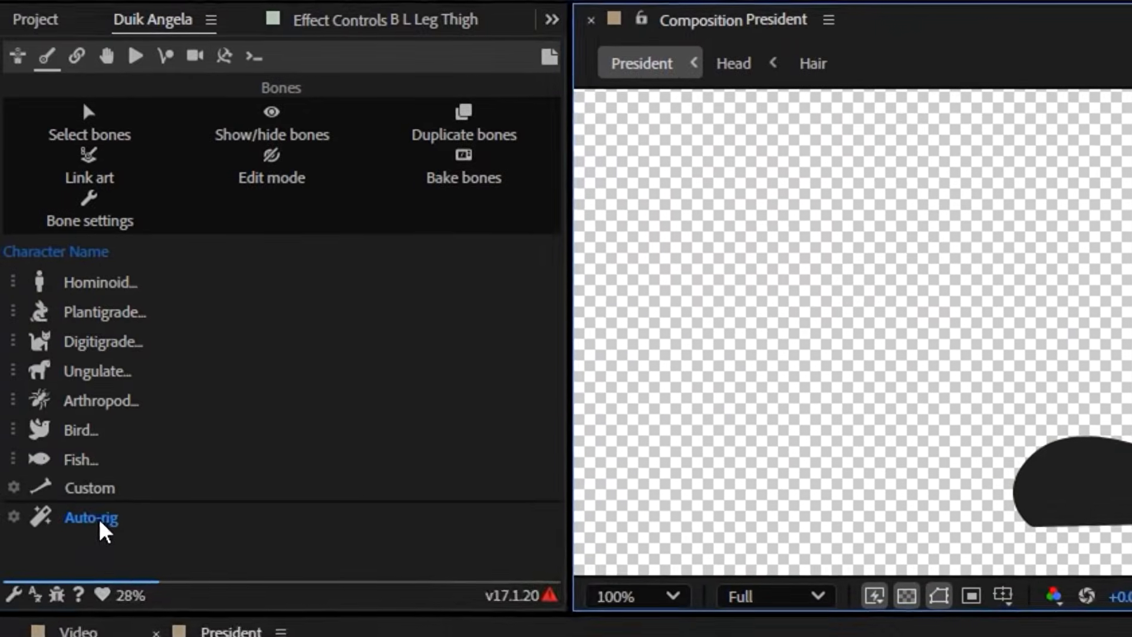
left_click(48, 217)
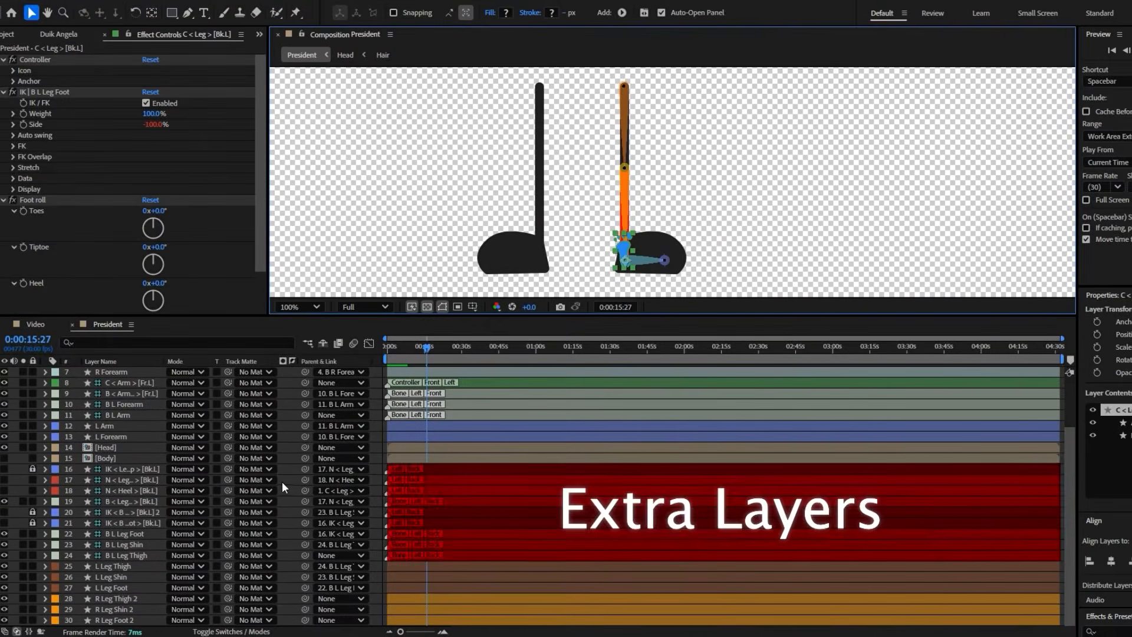
Place the left leg controller layer between the Body layer and the leg's IK layers, and test the leg by moving its foot controller
scroll(377, 493, "up", 3)
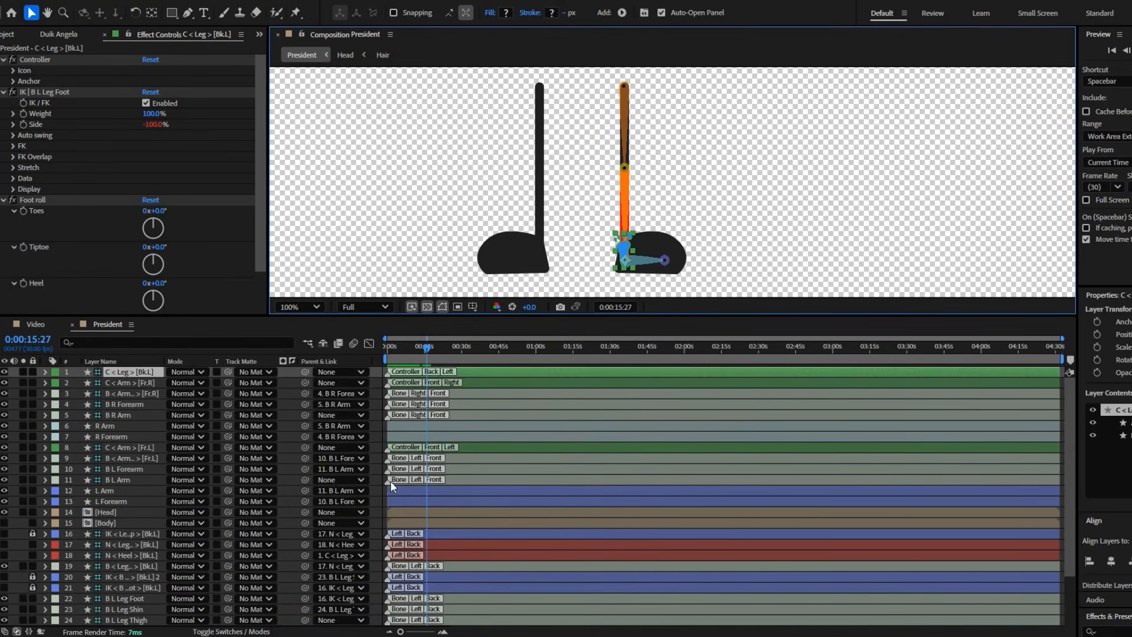
left_click_drag(155, 374, 149, 395)
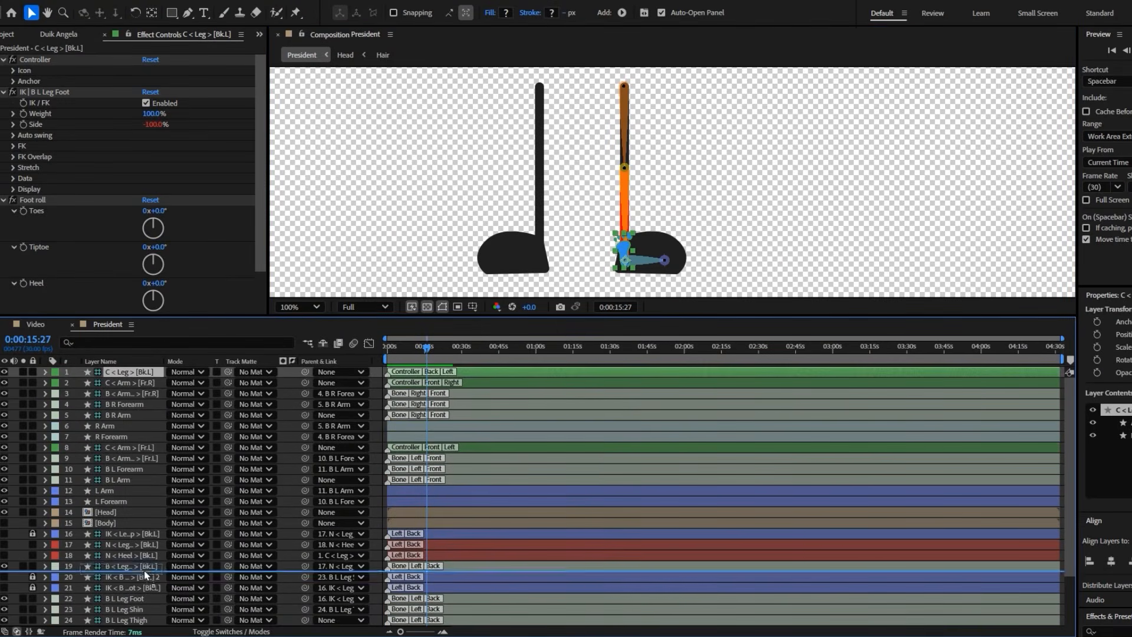
left_click_drag(145, 540, 145, 531)
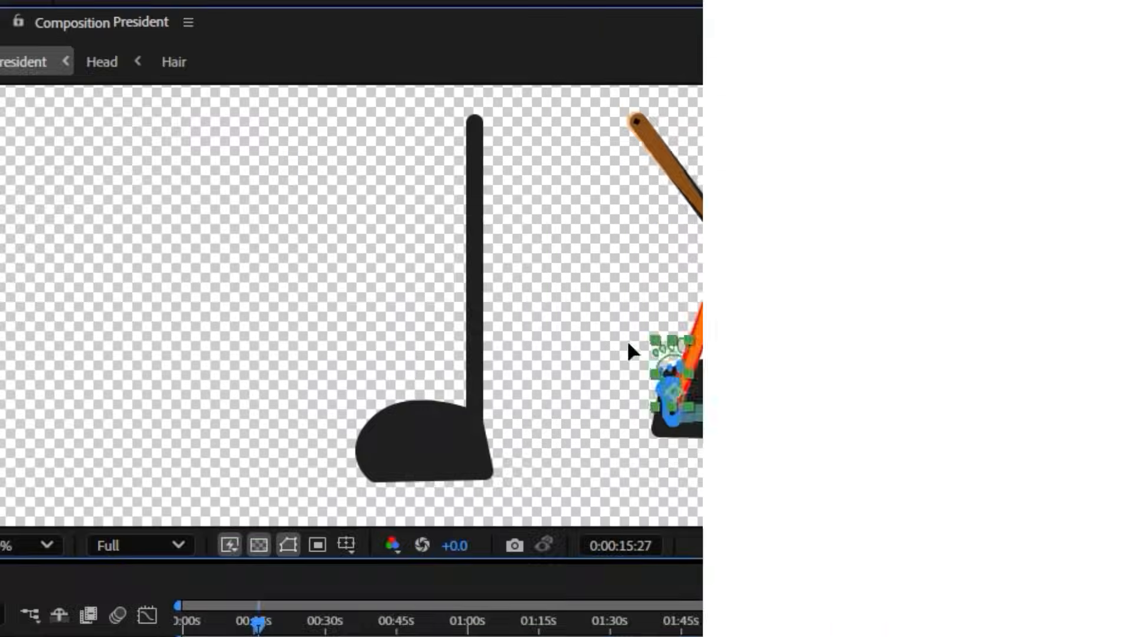
left_click_drag(628, 341, 765, 323)
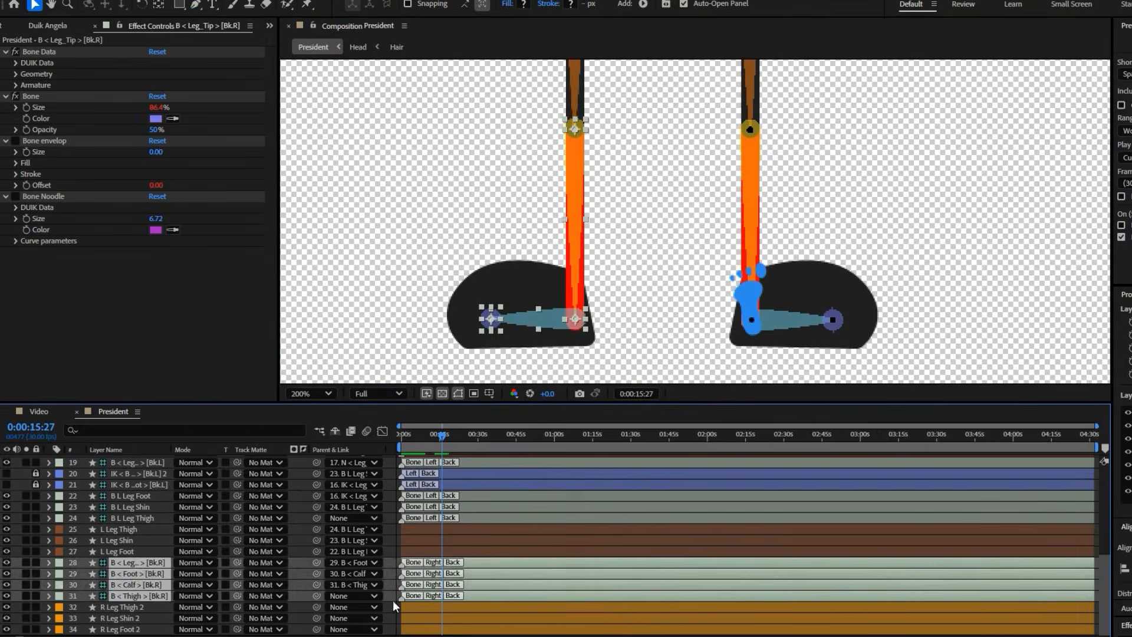
Rename the right thigh, calf and foot bone layers as B R Leg Thigh, B R leg Shin and B R Leg Foot
left_click(142, 595)
key("Return")
type("B R Leg Thigh")
key("Return")
left_click(139, 585)
key("Return")
type("B R leg Shin")
key("Return")
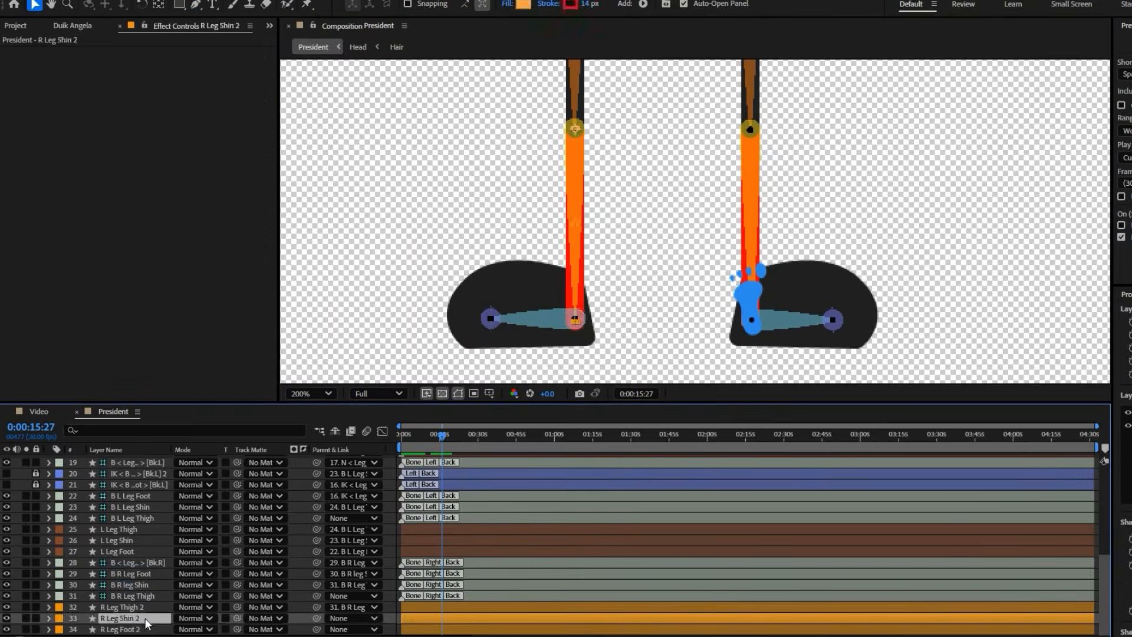
Parent R Leg Shin 2 and R Leg Foot 2 to their matching right leg bones, and auto-rig the four right leg bones
left_click_drag(317, 618, 131, 585)
left_click(127, 629)
left_click_drag(317, 630, 131, 573)
left_click(490, 596)
left_click(492, 564, "shift")
left_click(73, 26)
left_click(39, 270)
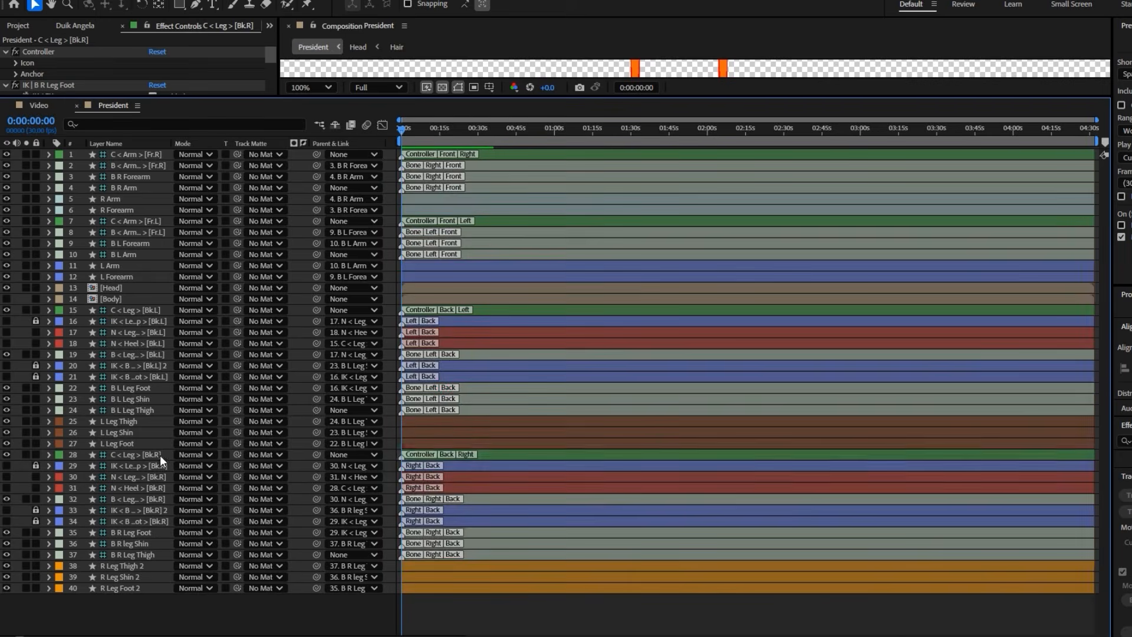
Rename the right and left leg controller layers as C R Leg and C L Leg
right_click(161, 456)
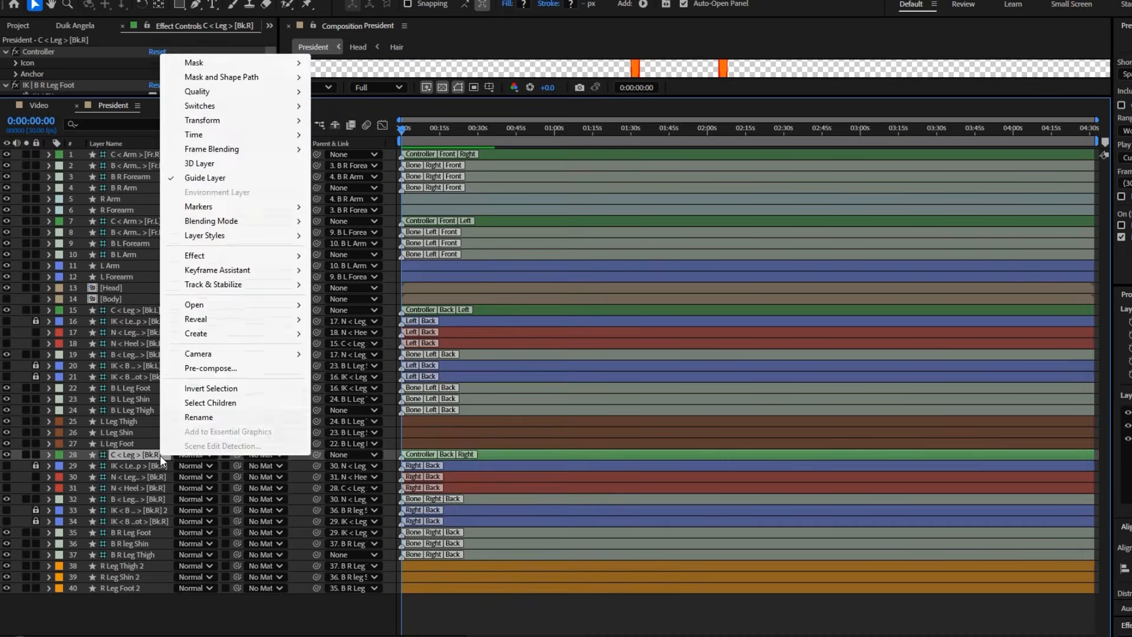
left_click(209, 416)
type("C R")
type("Leg")
left_click(154, 310)
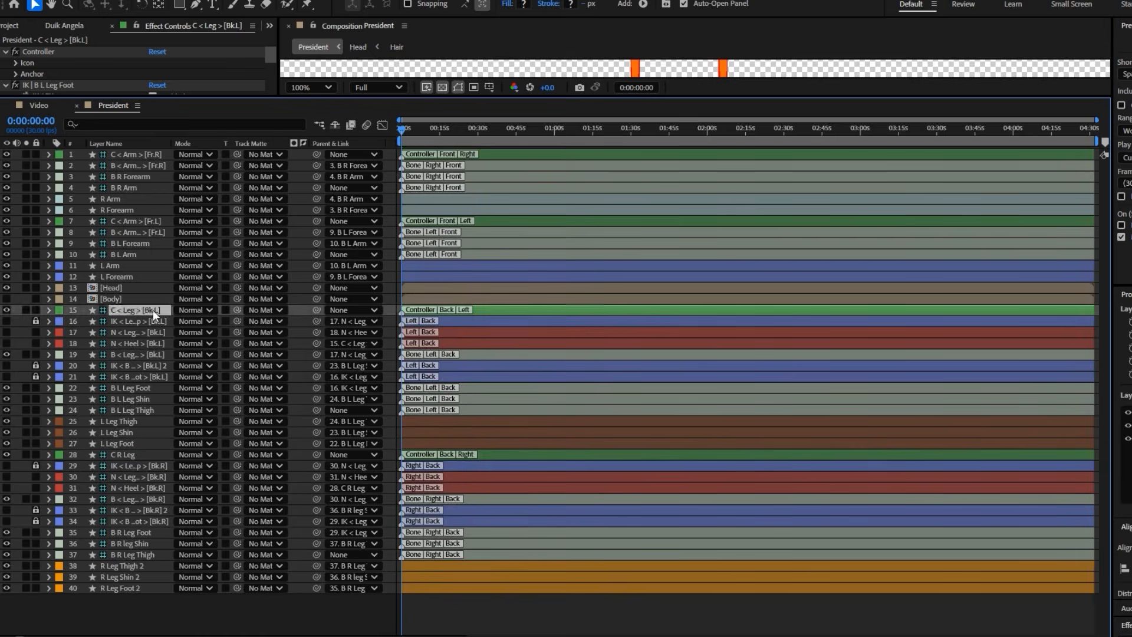
type("C L Leg")
Rename the left and right arm controller layers as C L Hand and C R Hand
left_click(151, 221)
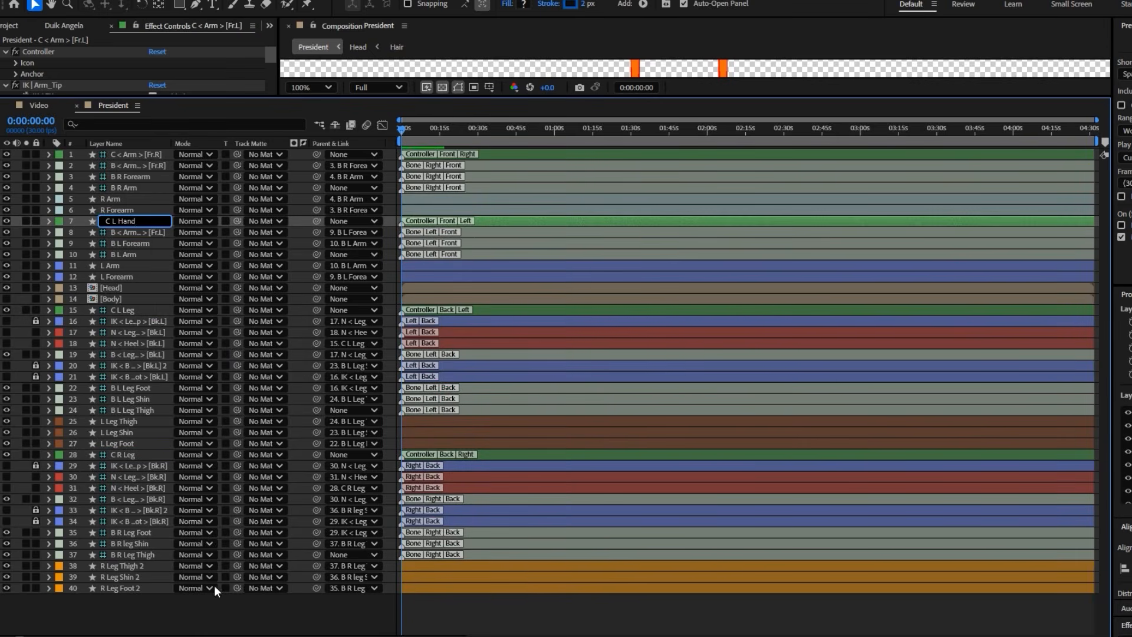
right_click(132, 154)
left_click(181, 519)
type("C R Hand")
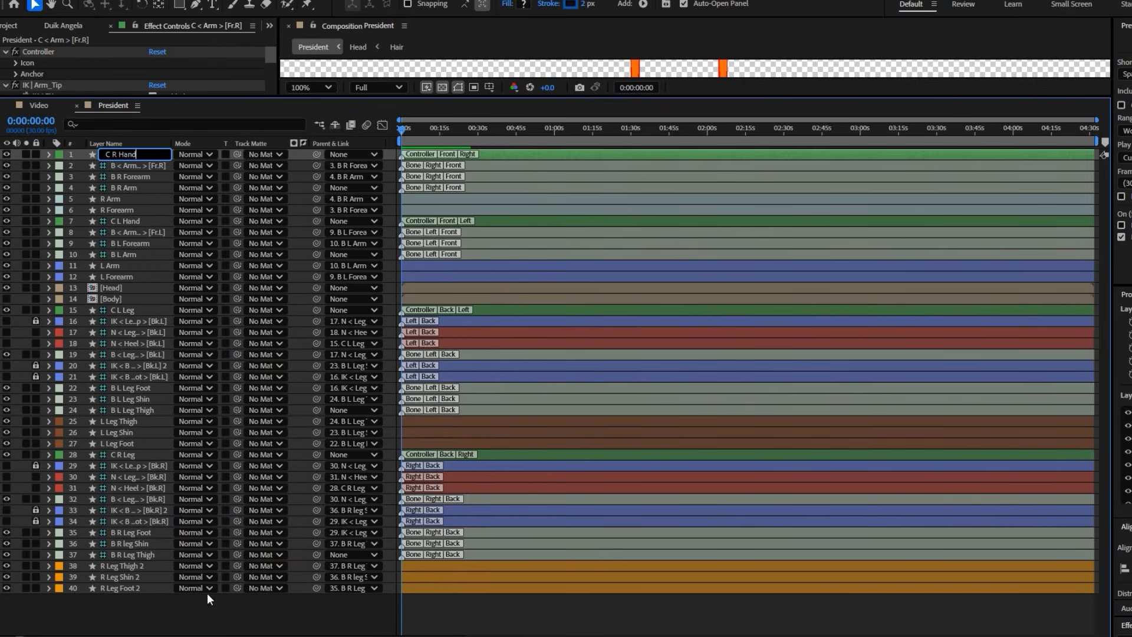
left_click(207, 595)
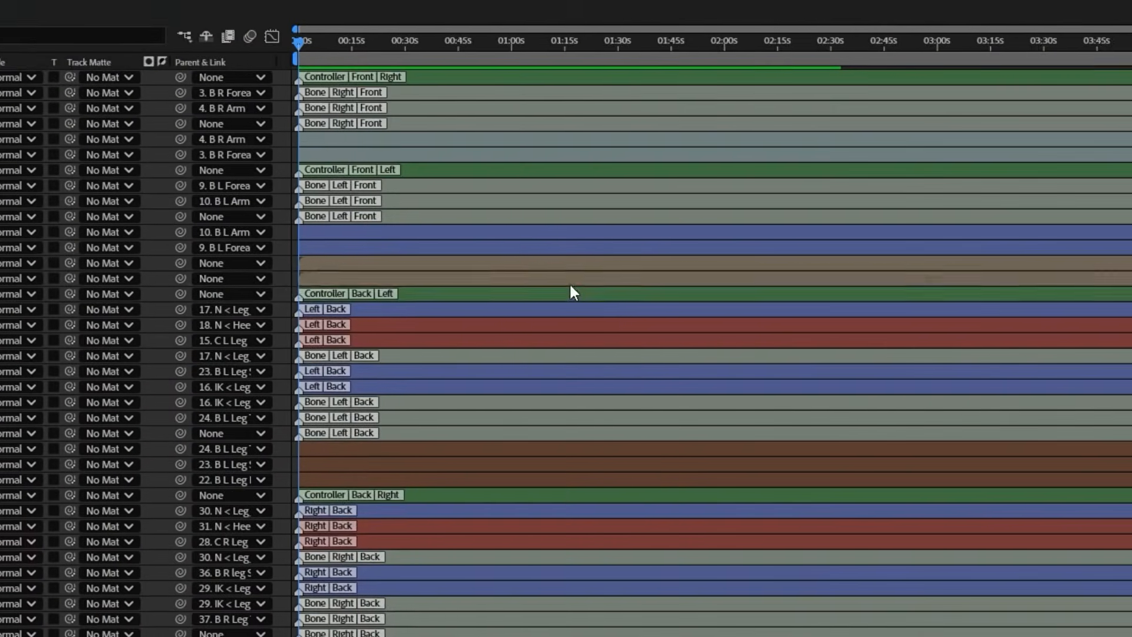
Create a ribcage-shaped Duik controller for the Body layer
left_click(597, 301)
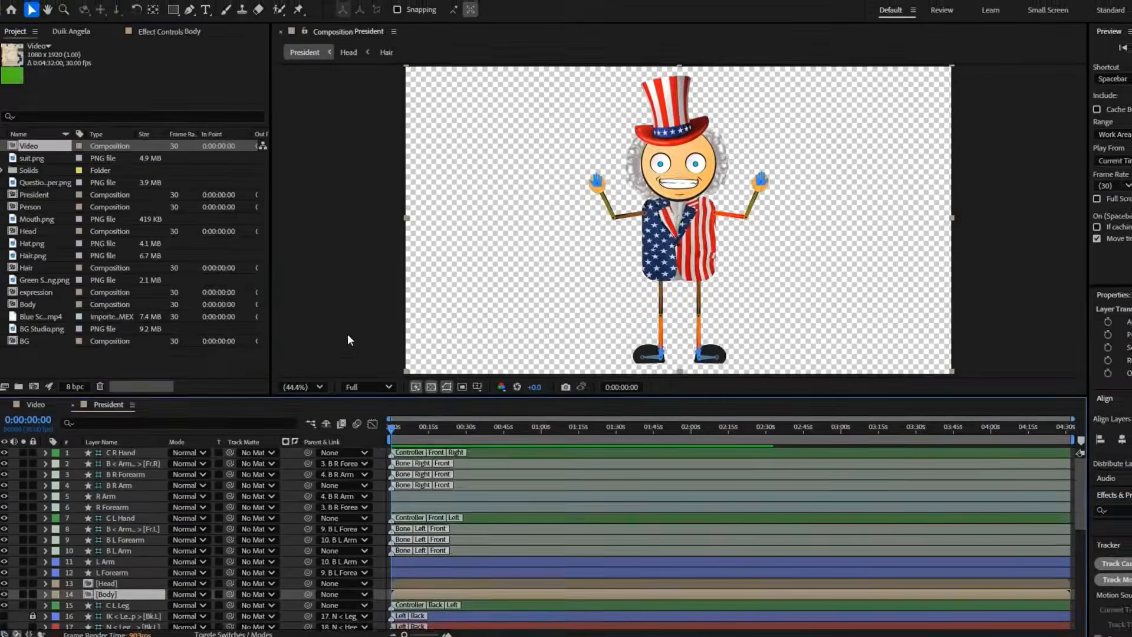
left_click(71, 31)
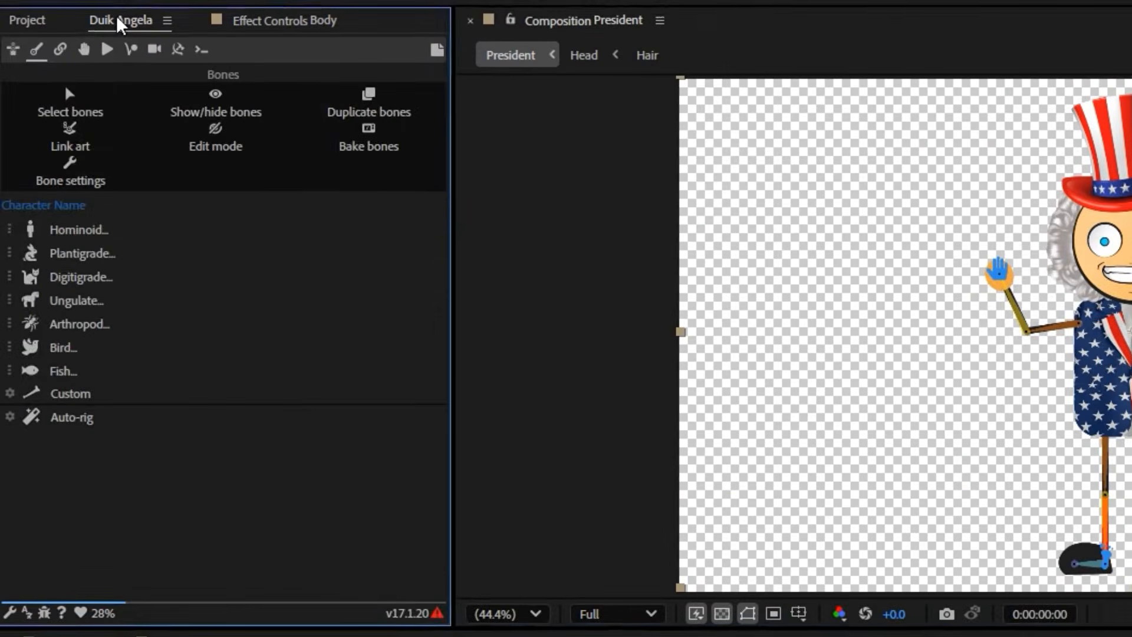
left_click(87, 51)
left_click(322, 260)
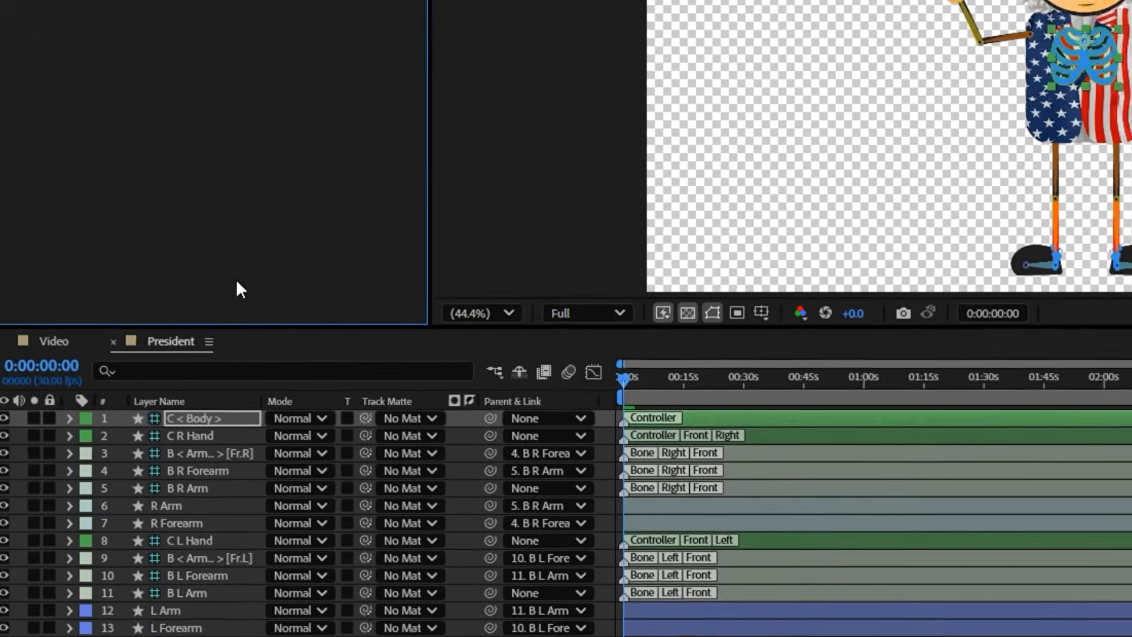
Move the C < Body > controller layer directly above the Body layer and give it a purple label color
left_click_drag(204, 417, 194, 636)
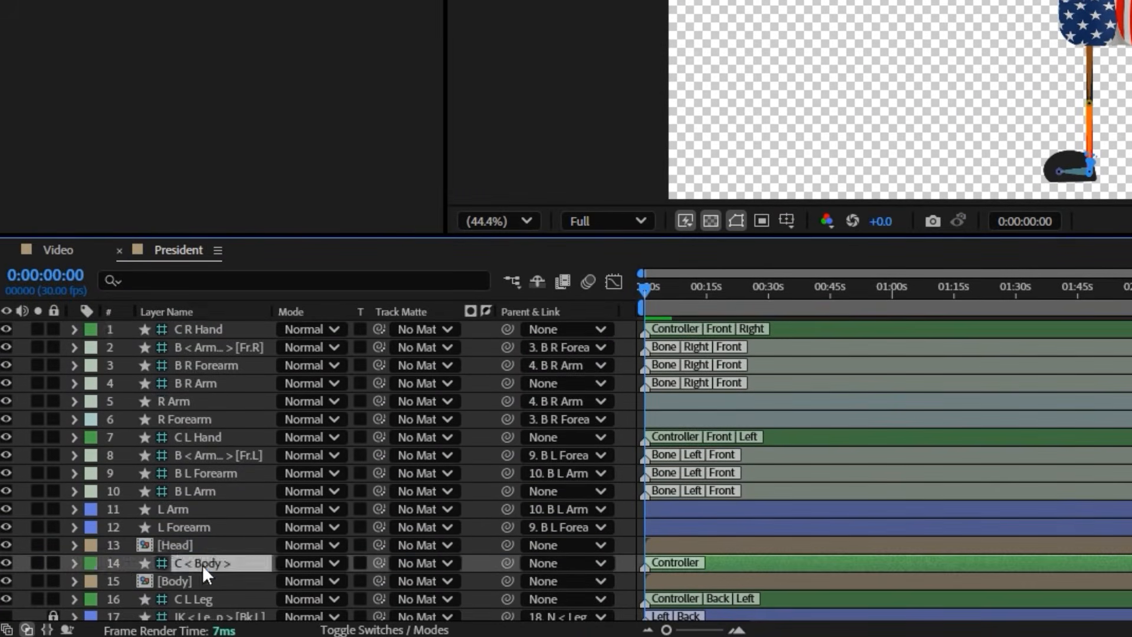
left_click(93, 563)
left_click(182, 399)
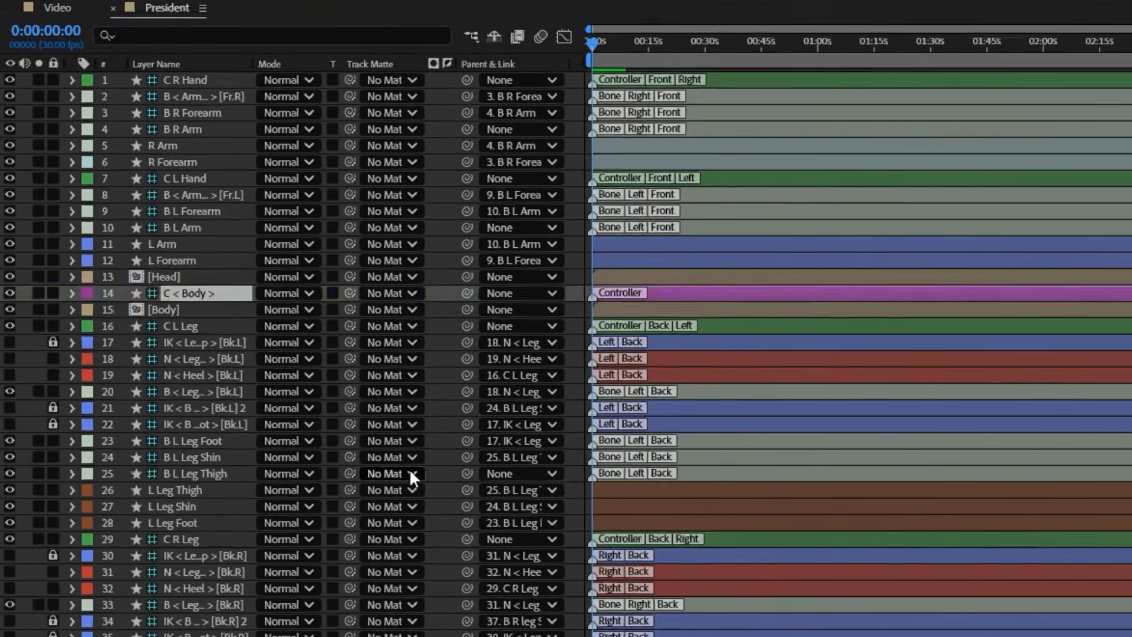
Parent the Body and Head layers to the C < Body > controller
left_click_drag(441, 303, 185, 291)
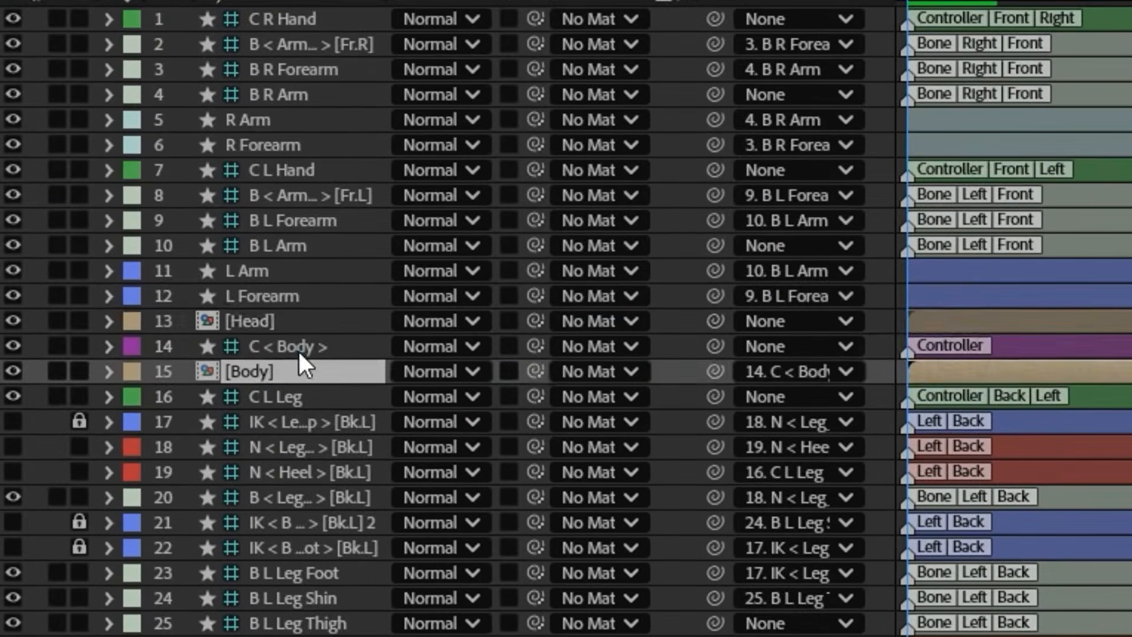
left_click(380, 322)
left_click_drag(538, 327, 263, 348)
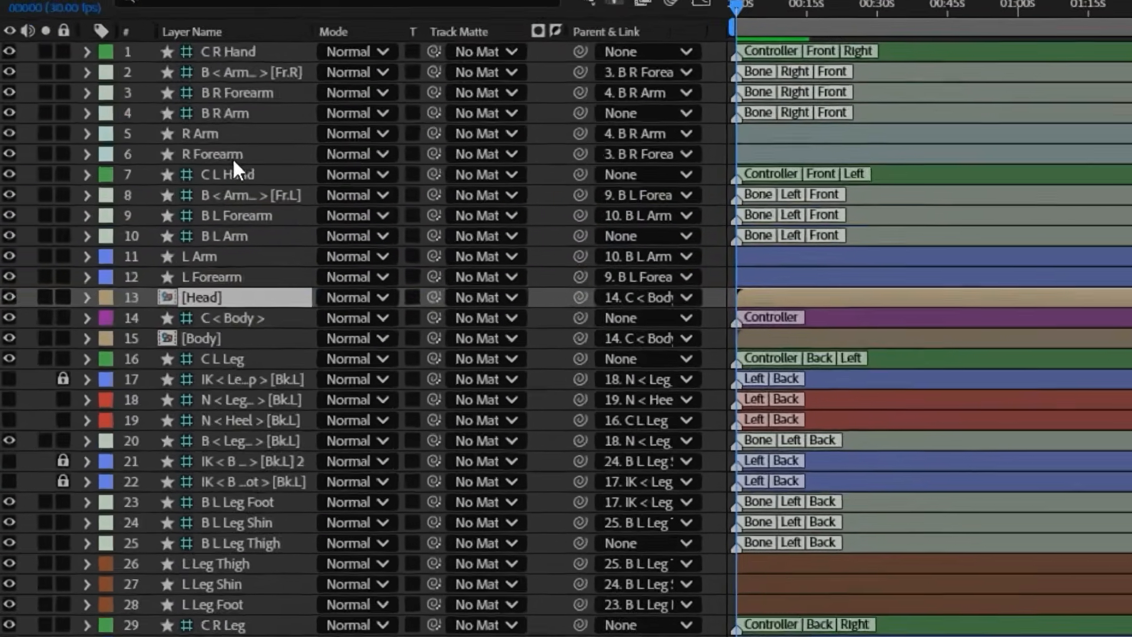
Parent the B R Arm and B L Arm bones to the C < Body > controller
left_click(269, 115)
left_click_drag(580, 113, 232, 318)
left_click(295, 248)
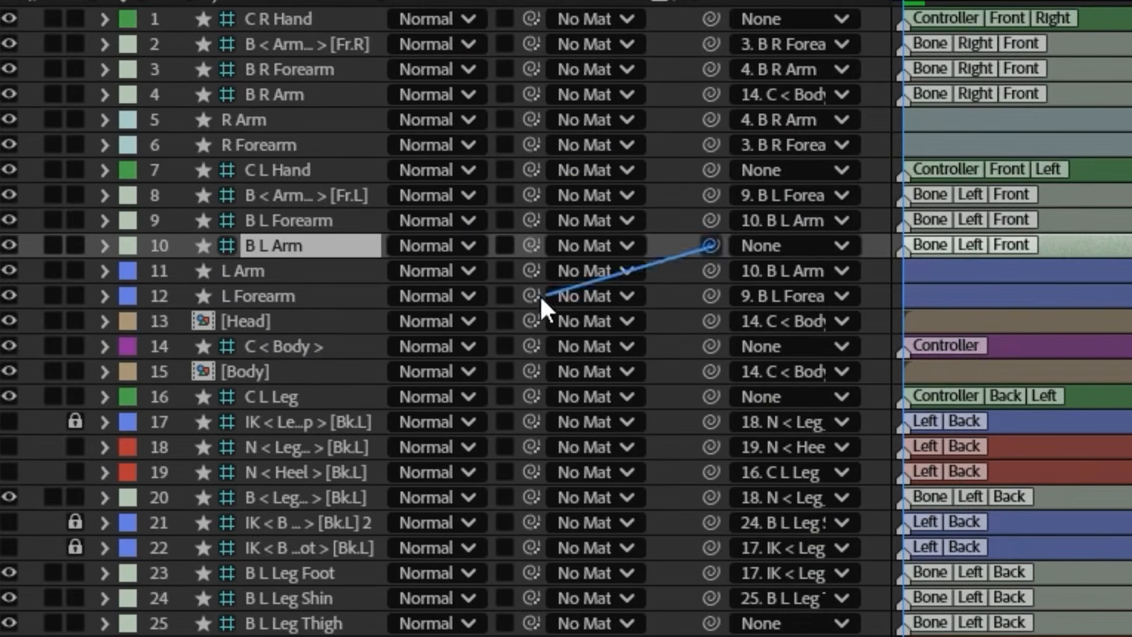
left_click_drag(540, 294, 268, 341)
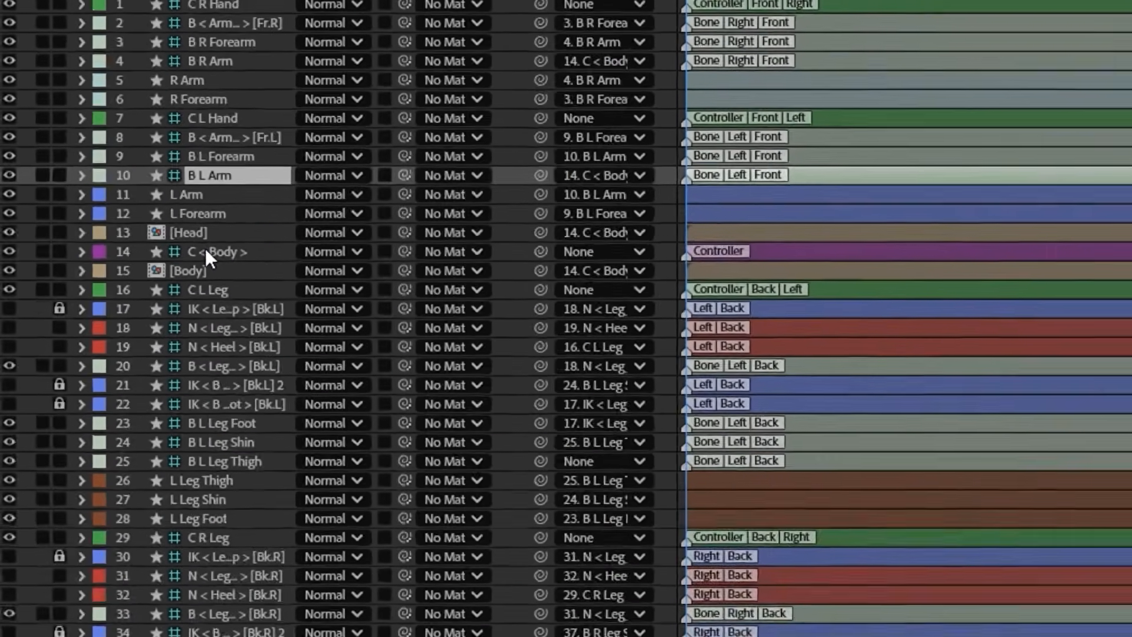
Parent the B L Leg Thigh and B R Leg Thigh bones to the C < Body > controller and test by moving the controller
left_click(224, 461)
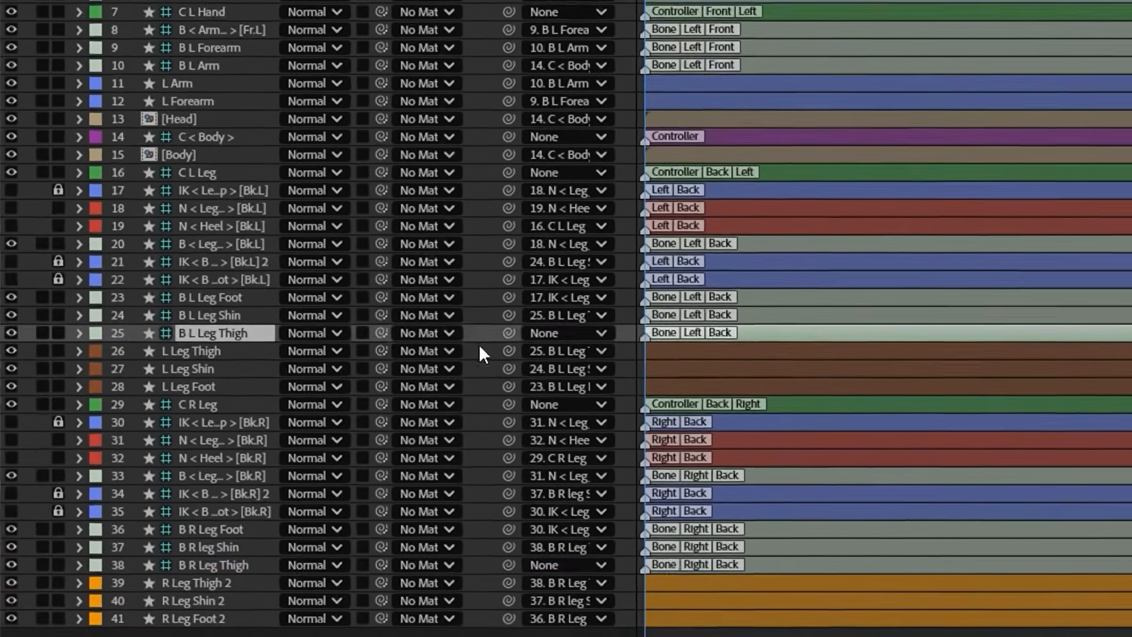
left_click_drag(508, 332, 203, 133)
left_click(198, 571)
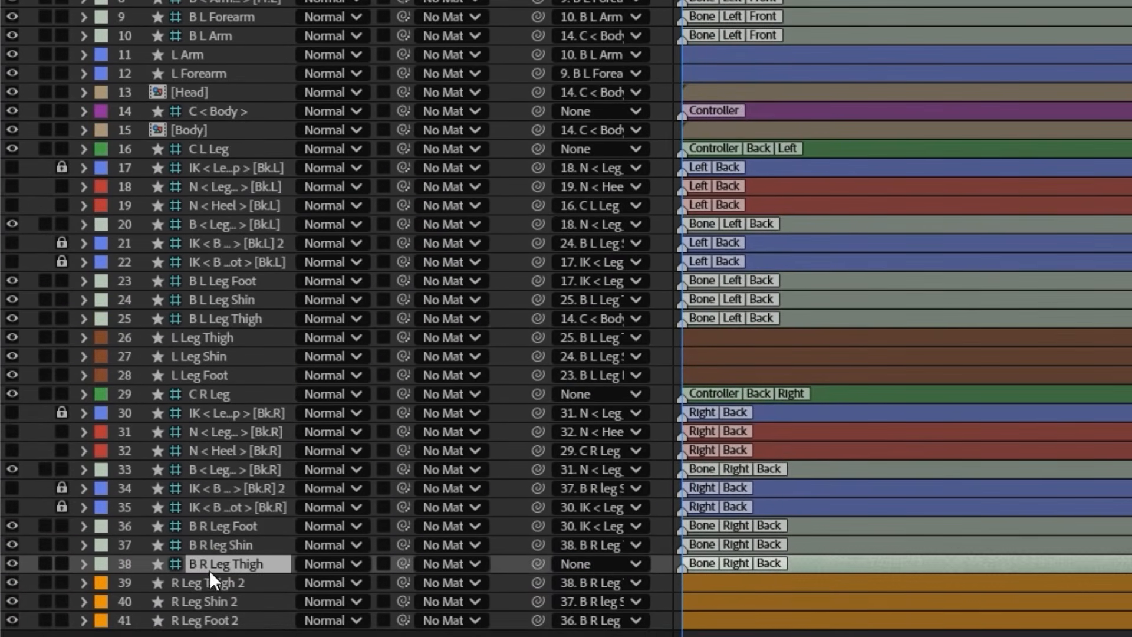
left_click_drag(538, 564, 231, 112)
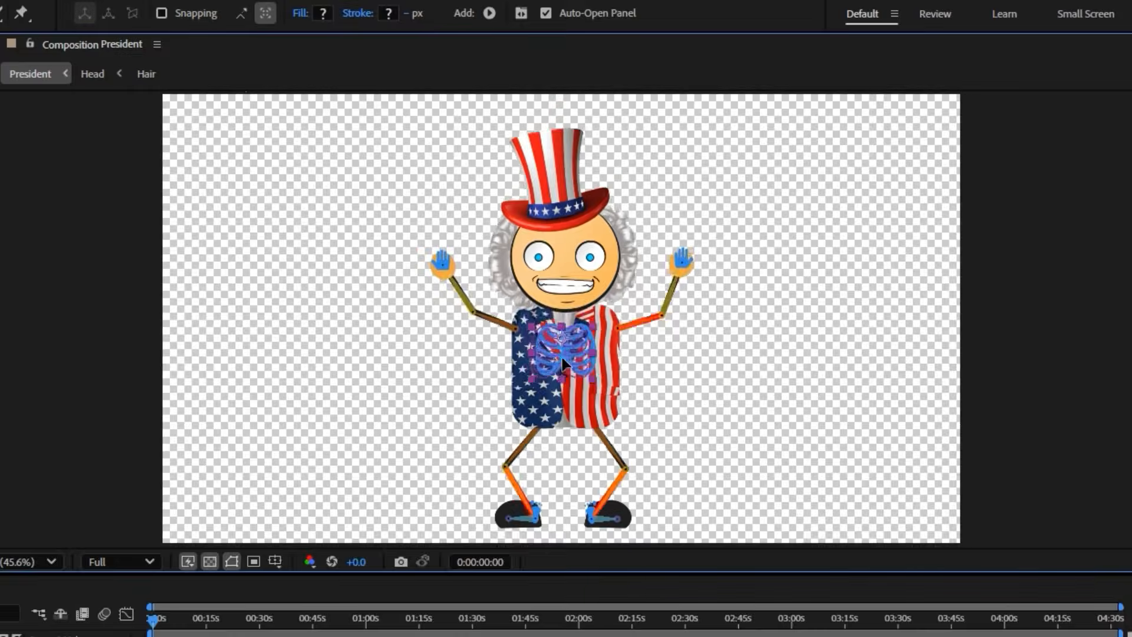
left_click_drag(561, 357, 588, 355)
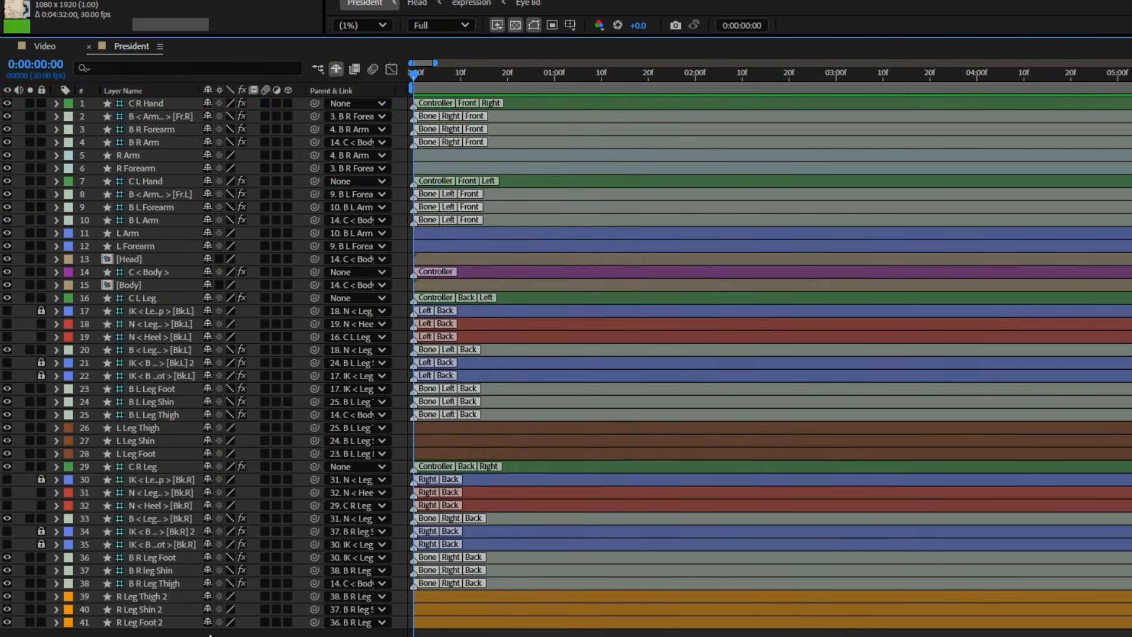
Use shy switches to hide every layer except the controllers, the B R Forearm and B L Forearm bones, Head and Body
left_click_drag(209, 628, 207, 310)
left_click(207, 246)
left_click(204, 231)
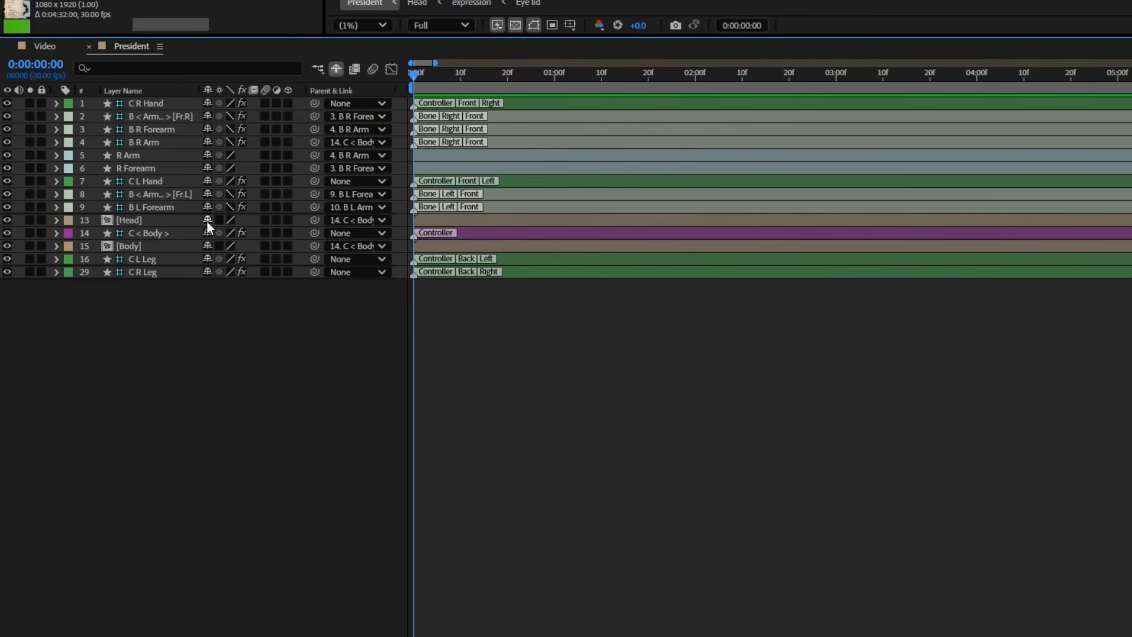
left_click(207, 221)
left_click(208, 194)
left_click(208, 168)
left_click(208, 155)
left_click(207, 143)
left_click(207, 116)
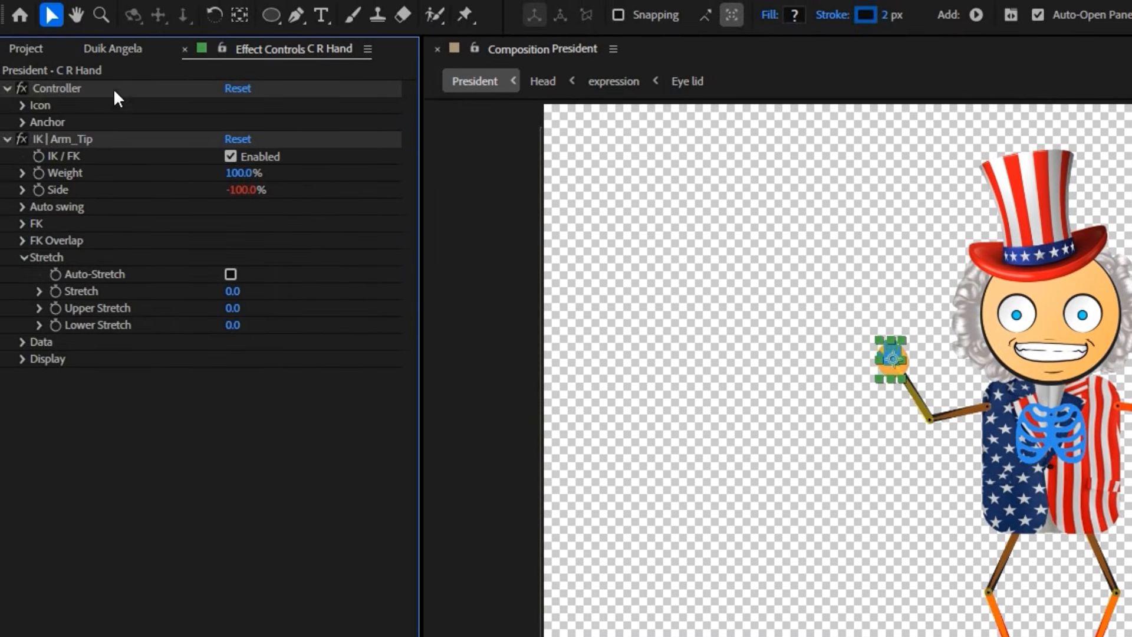
Set the icon size of the C R Hand, C L Hand, C L Leg and C R Leg controllers to 200%
left_click(23, 106)
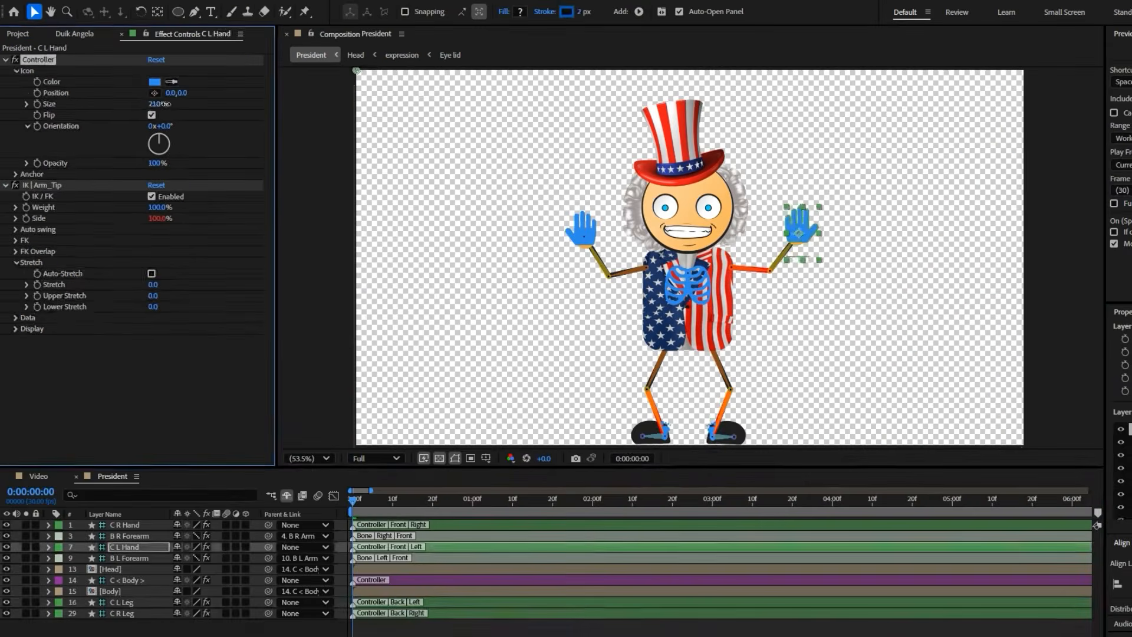
left_click(439, 601)
left_click(18, 72)
left_click_drag(155, 104, 171, 117)
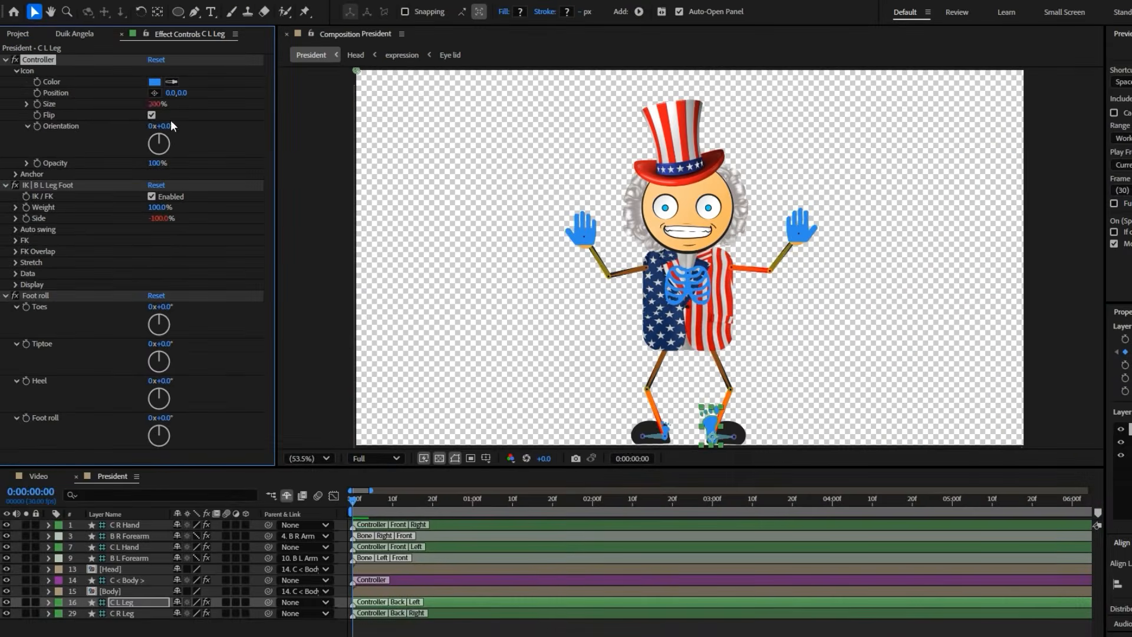
left_click(436, 614)
left_click(18, 71)
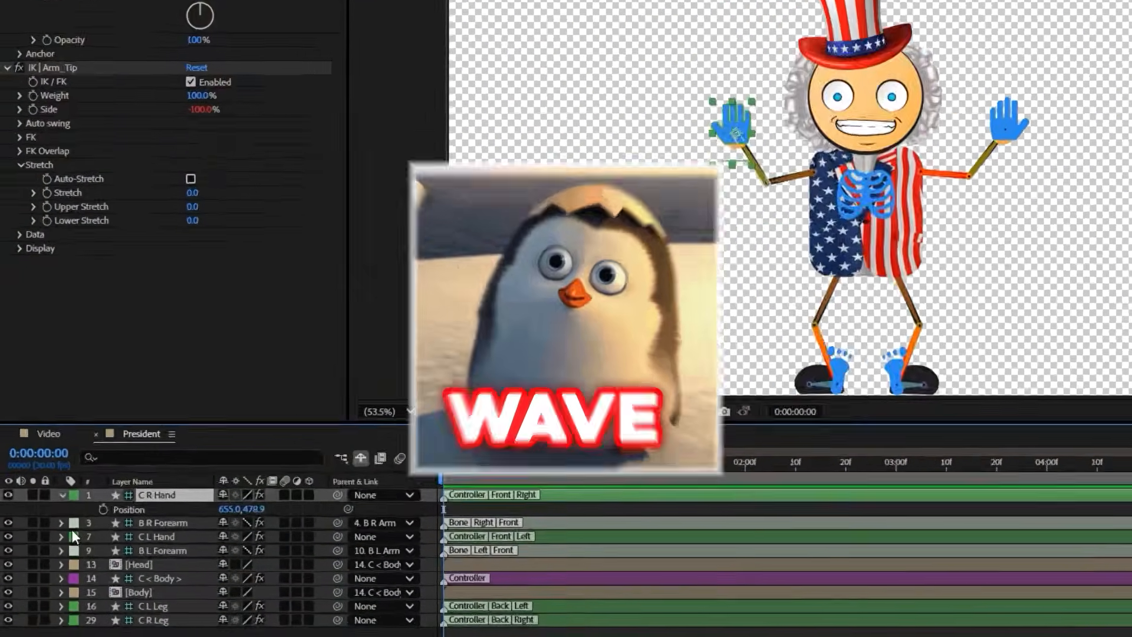
Keyframe Position on the C R Hand, C L Hand, C < Body >, C L Leg and C R Leg controllers at 0:00:00:00
left_click(103, 509)
left_click(130, 537)
key("p")
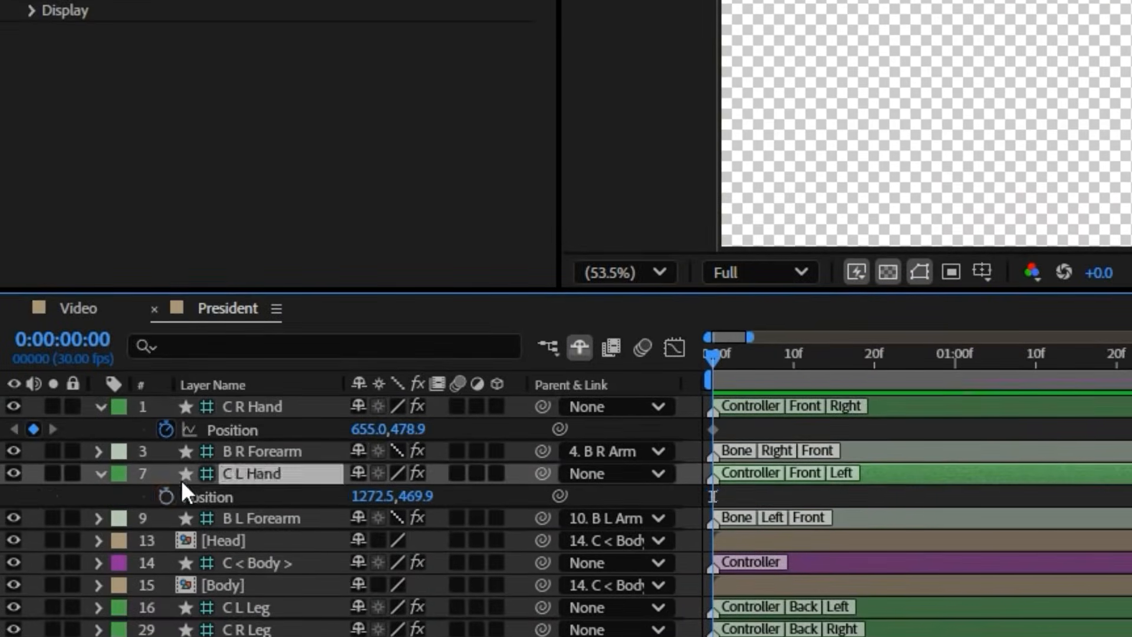
left_click(241, 563)
key("p")
left_click(246, 630)
key("p")
left_click(245, 634)
key("p")
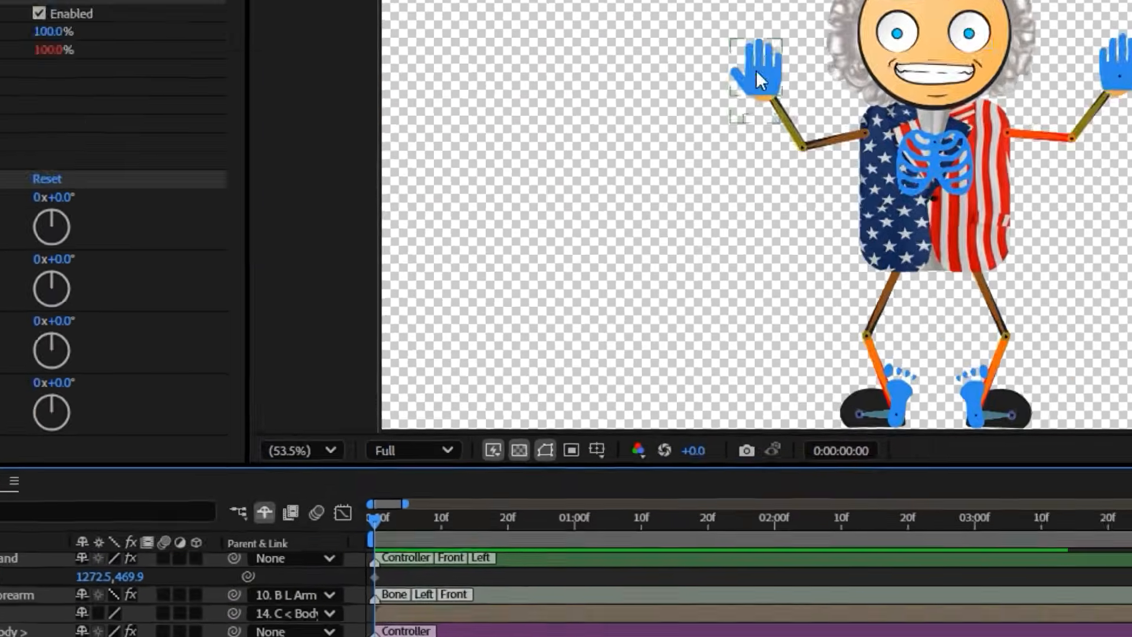
Animate the C L Hand controller in a repeated wave with Position keyframes up to 0:00:06:04 and apply Easy Ease to them
left_click_drag(758, 80, 817, 241)
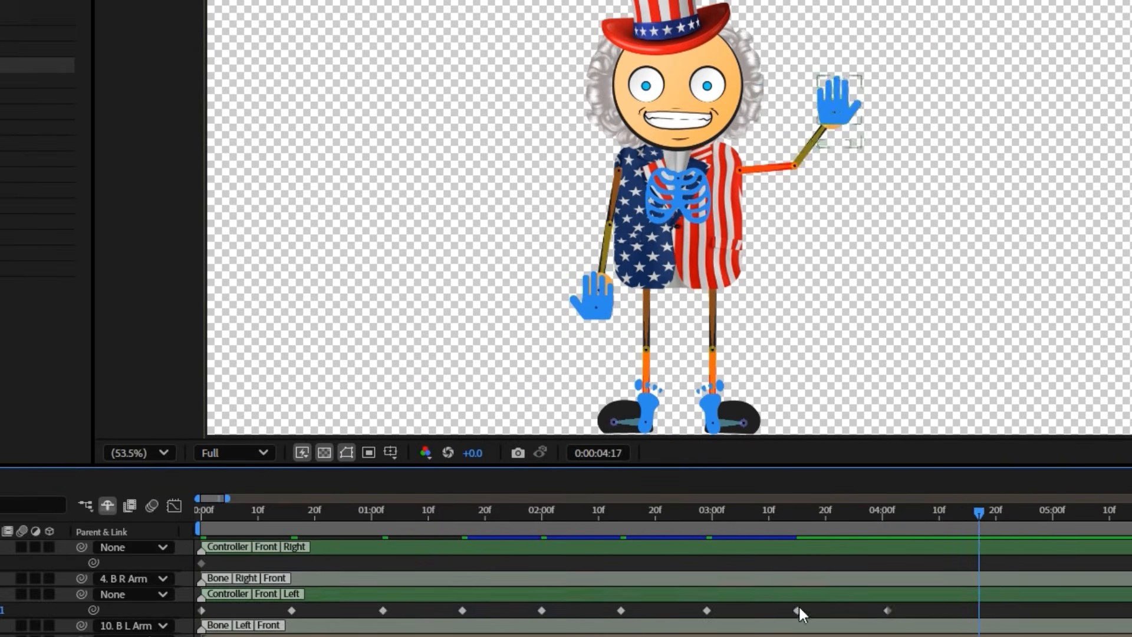
left_click(979, 610)
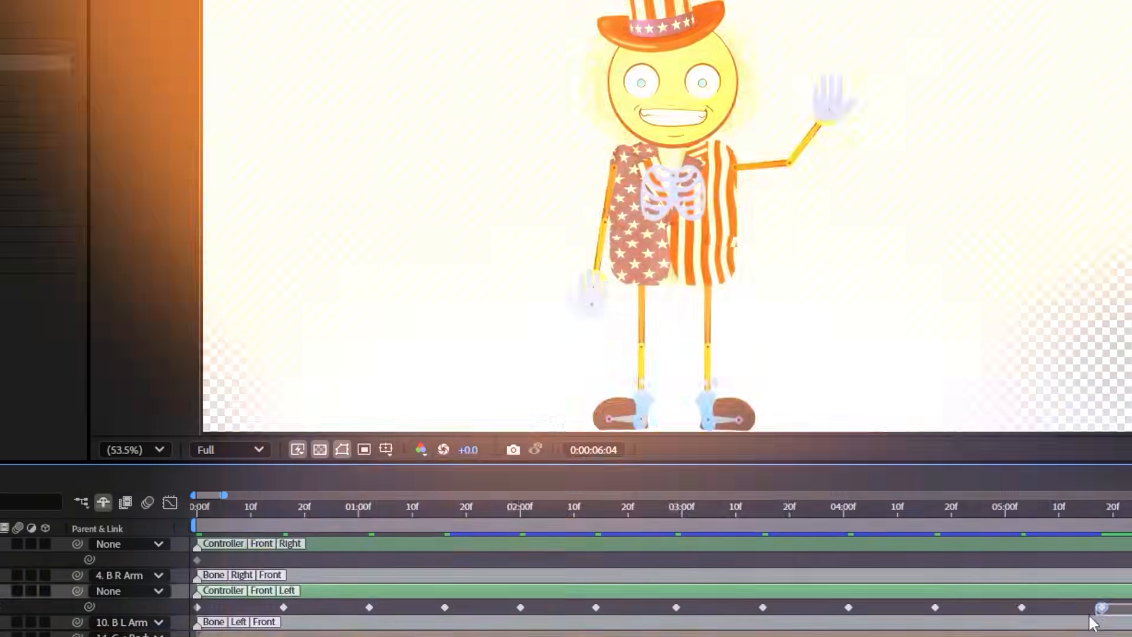
left_click_drag(1090, 615, 194, 613)
key("F9")
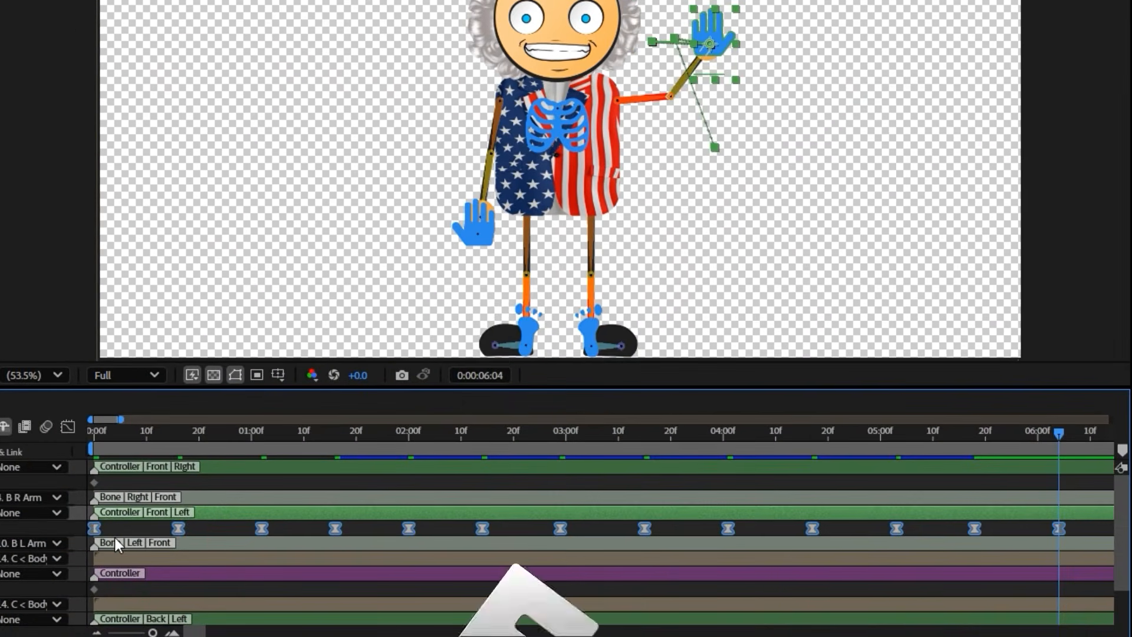
Adjust the speed curves of the C L Hand Position keyframes in the graph editor and preview the wave
left_click(69, 427)
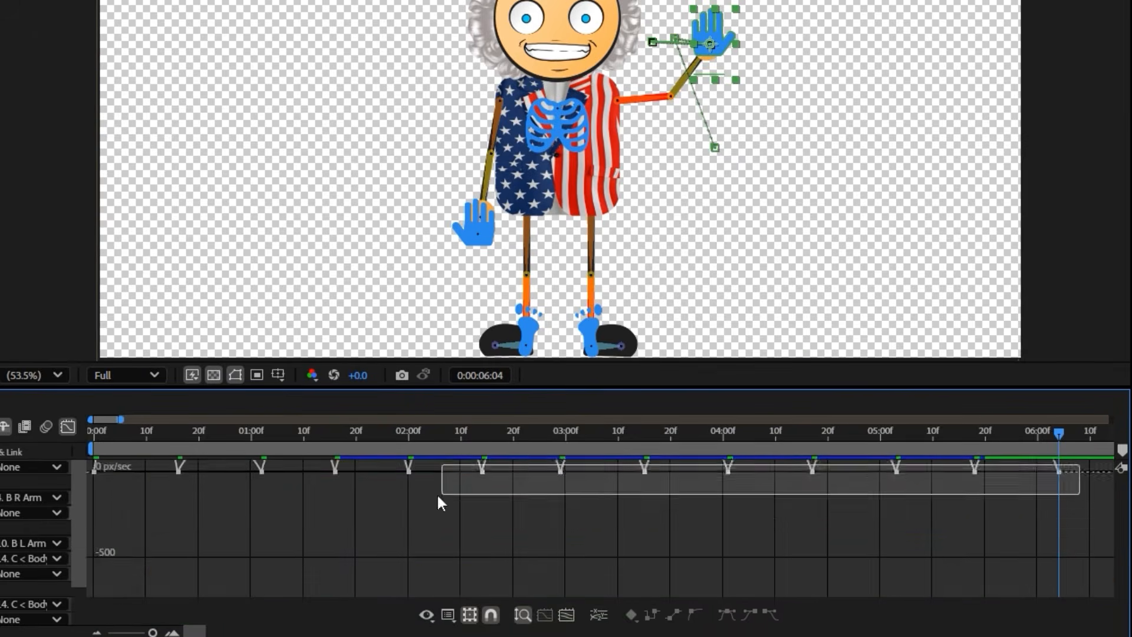
left_click_drag(163, 582, 154, 581)
left_click(69, 427)
key("space")
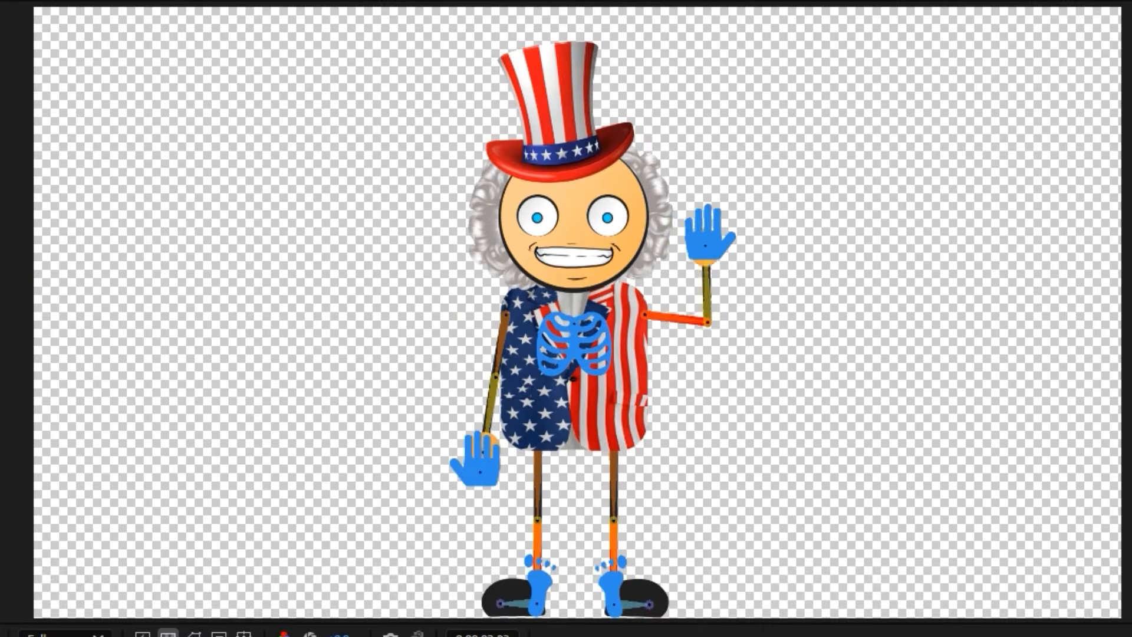
Paste a C < Body > Position keyframe at 0:00:00:19, refine the body movement's speed curve and preview it
key("ctrl+v")
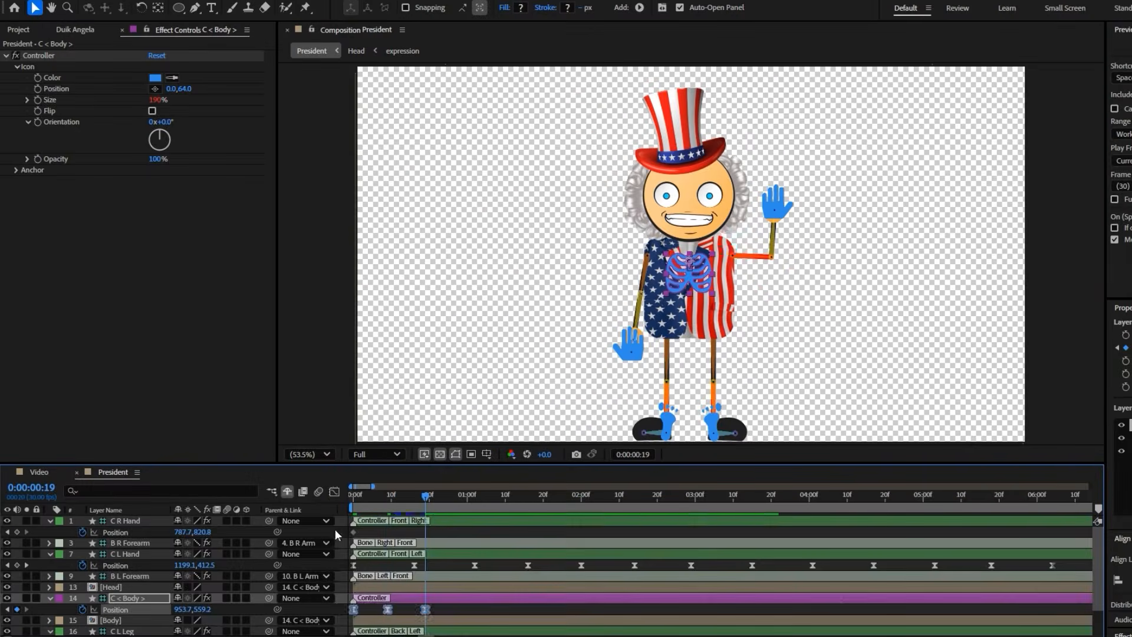
left_click(334, 492)
left_click(335, 492)
key("space")
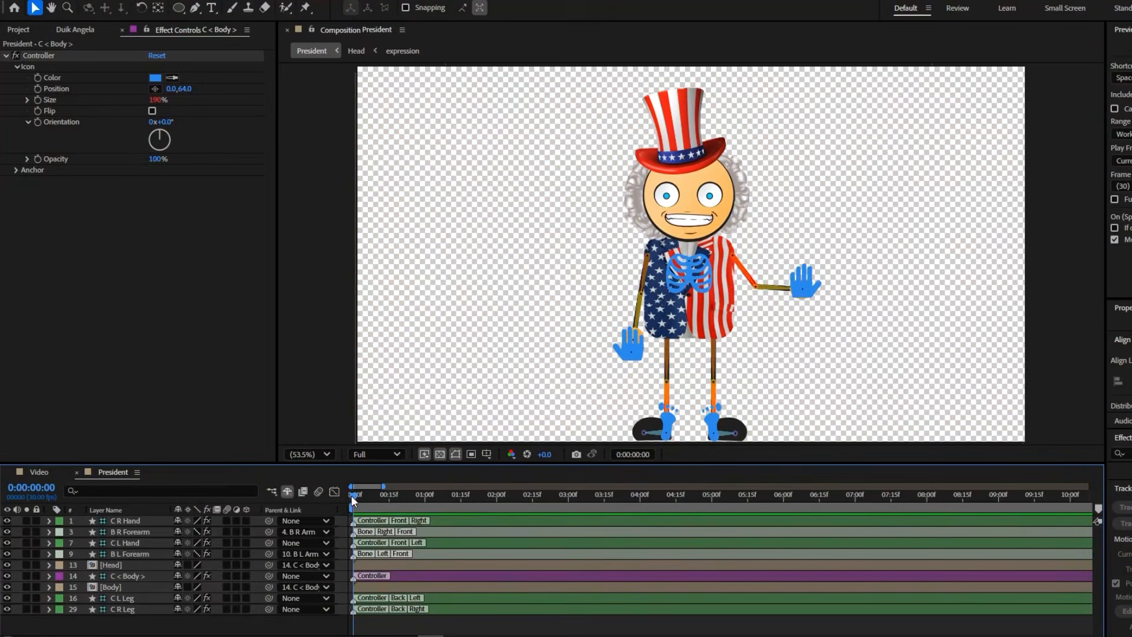
Go to 0:00:00:20, open the expression composition inside the Head composition and select the Mouth.png layer
left_click_drag(352, 496, 399, 515)
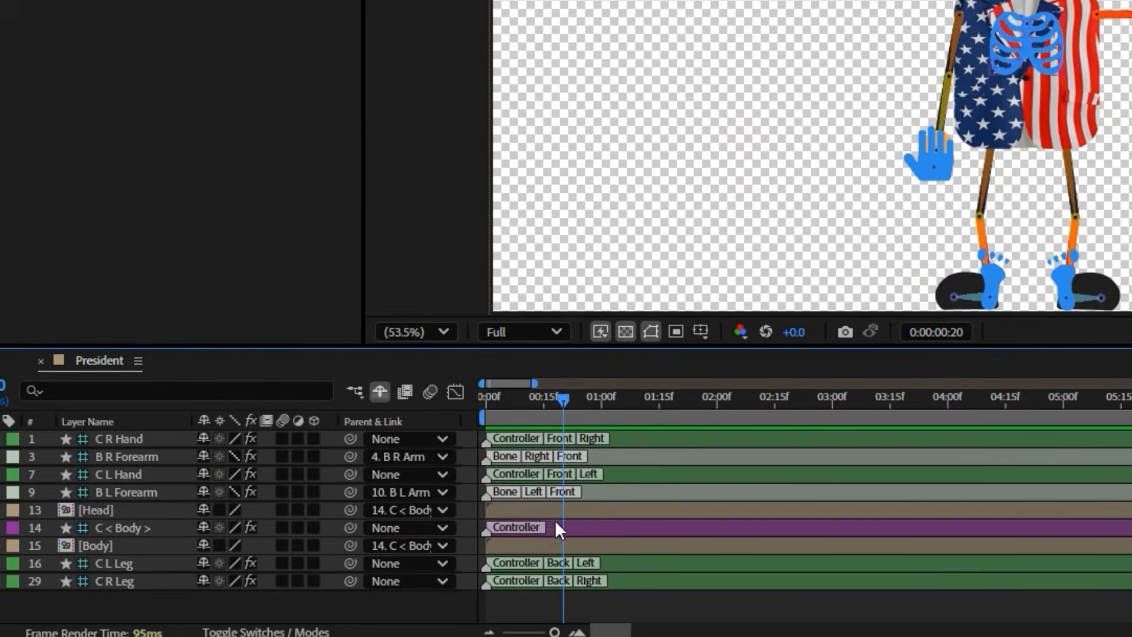
double_click(555, 508)
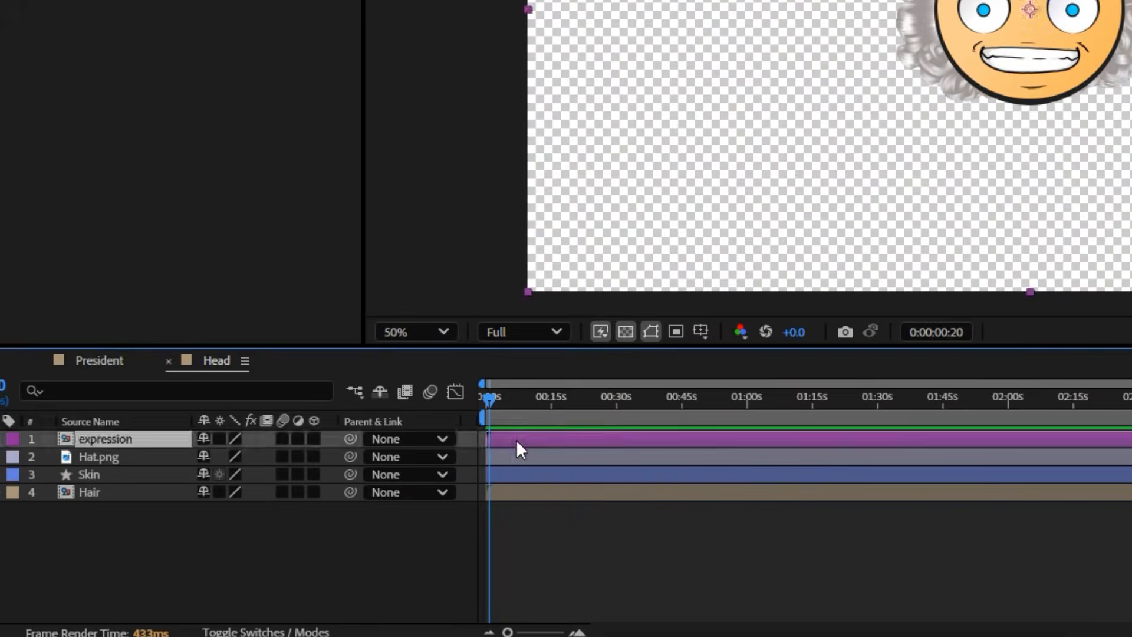
double_click(517, 442)
left_click(516, 441)
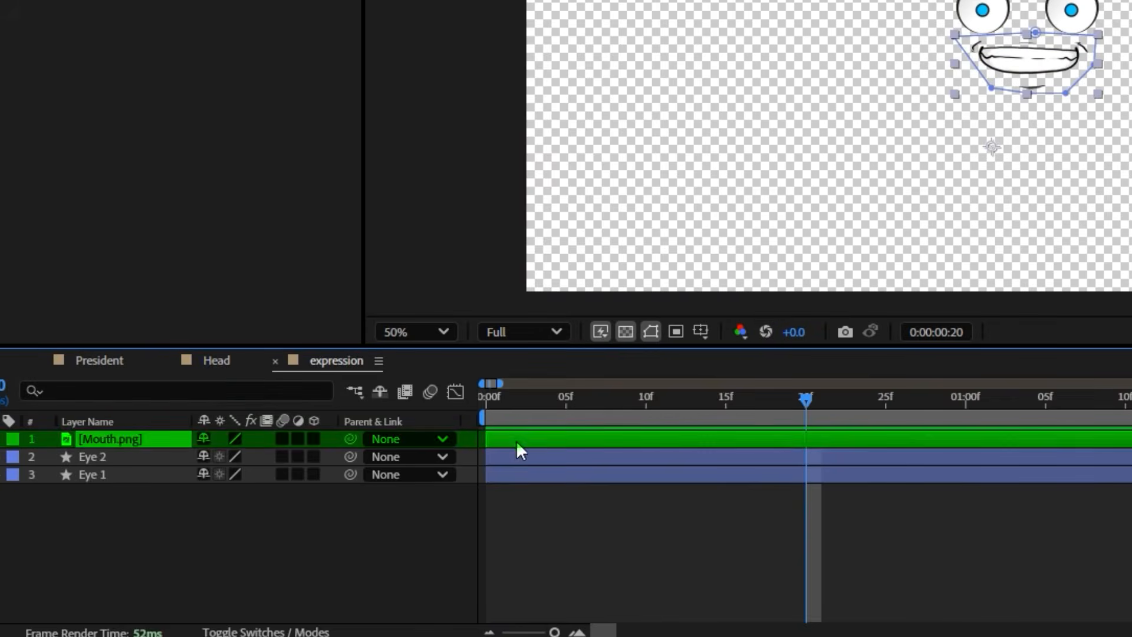
Split the Mouth.png layer at 0:00:00:20 and delete Mask 1 from its second part
key("ctrl+shift+d")
key("m")
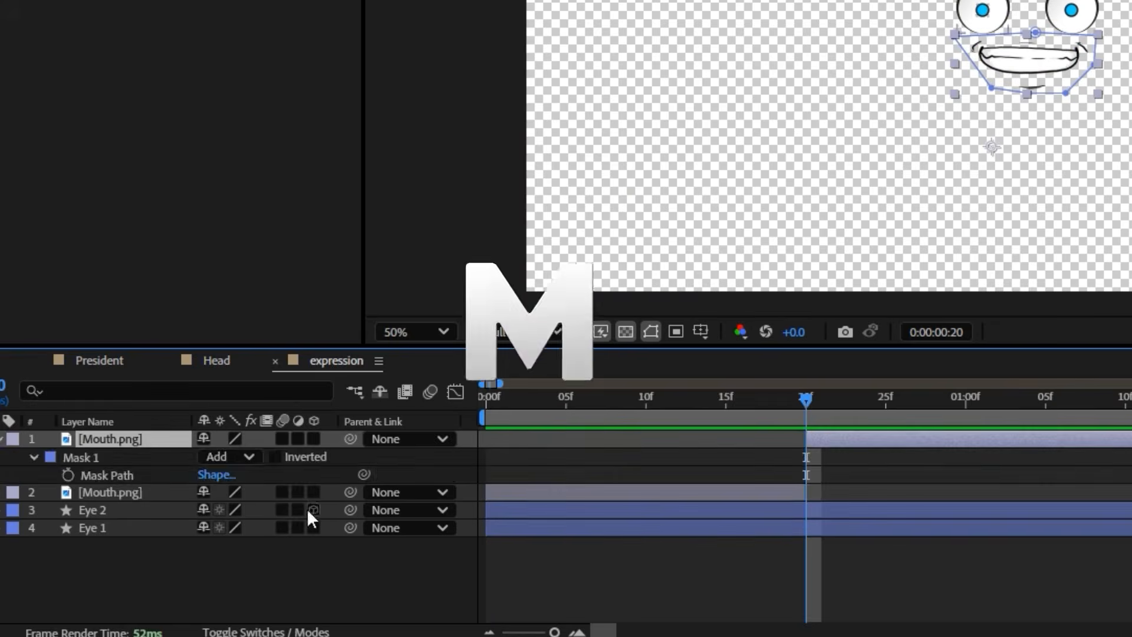
left_click(80, 458)
key("Delete")
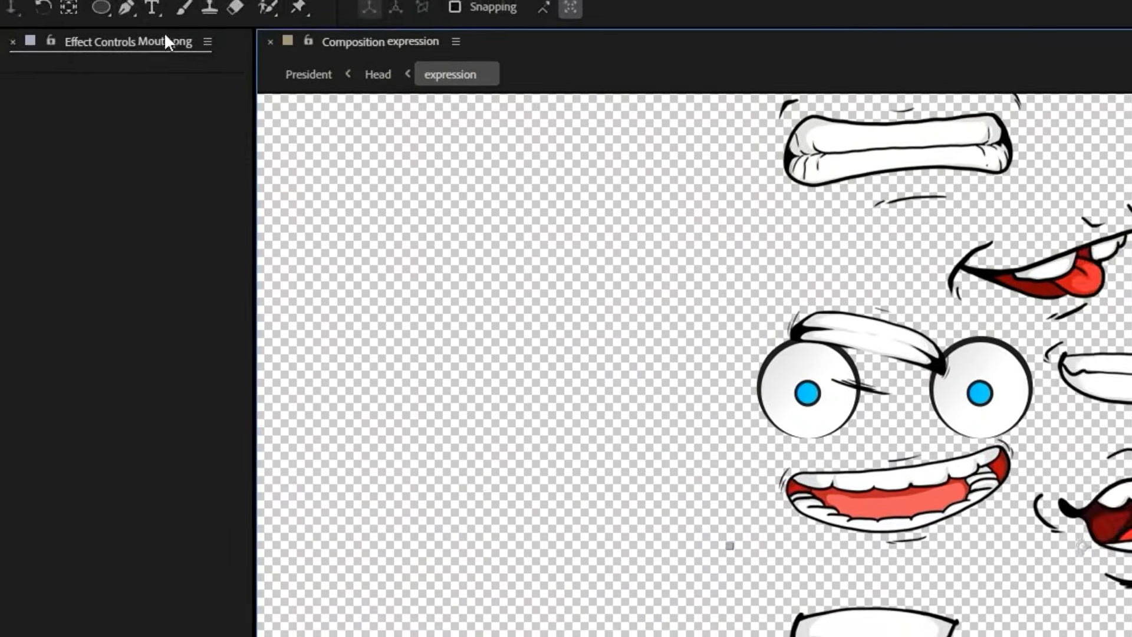
Move the mouth sheet so a wide open smile sits below the eyes and mask around that mouth
left_click(126, 7)
left_click_drag(902, 445, 821, 445)
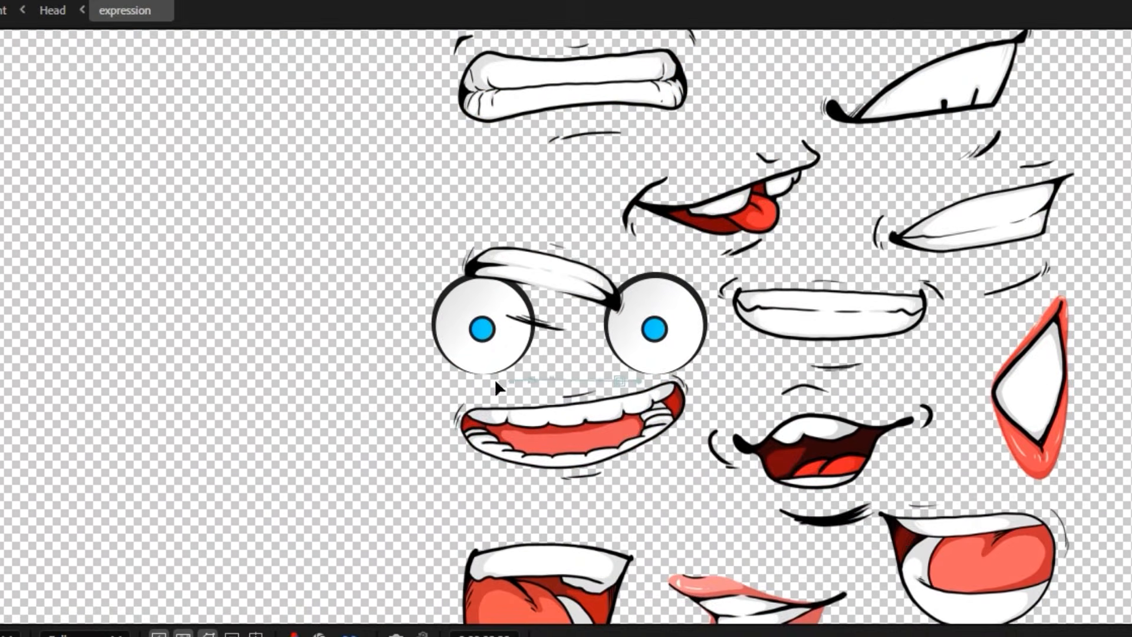
left_click(618, 382)
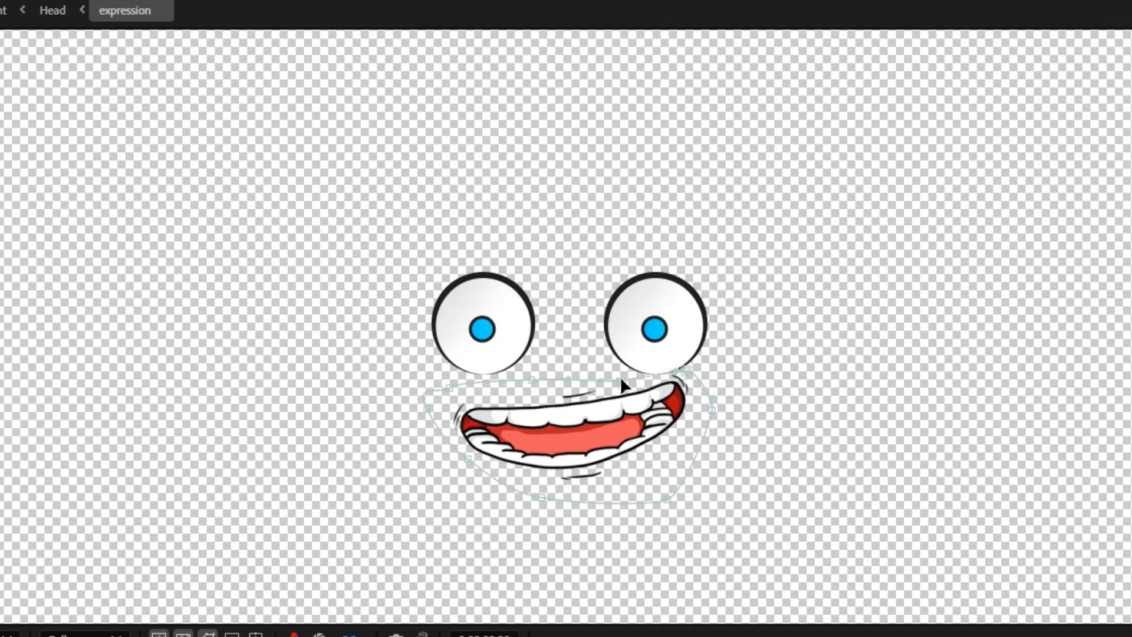
Straighten the masked open mouth, scale it to 60% and center it beneath the eyes
left_click_drag(723, 378, 705, 385)
left_click_drag(610, 456, 604, 443)
mouse_move(356, 549)
left_mouse_down()
mouse_move(340, 550)
mouse_move(343, 538)
left_mouse_up()
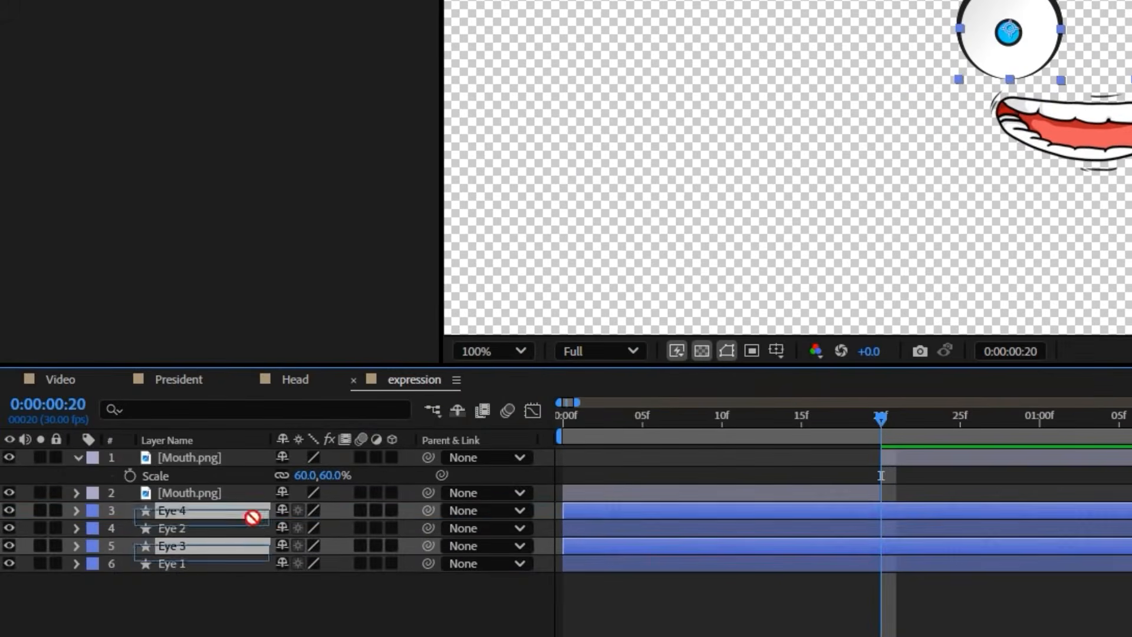
Duplicate the Eye 1 and Eye 2 layers and rename both copies Eye lid
left_click_drag(253, 517, 253, 524)
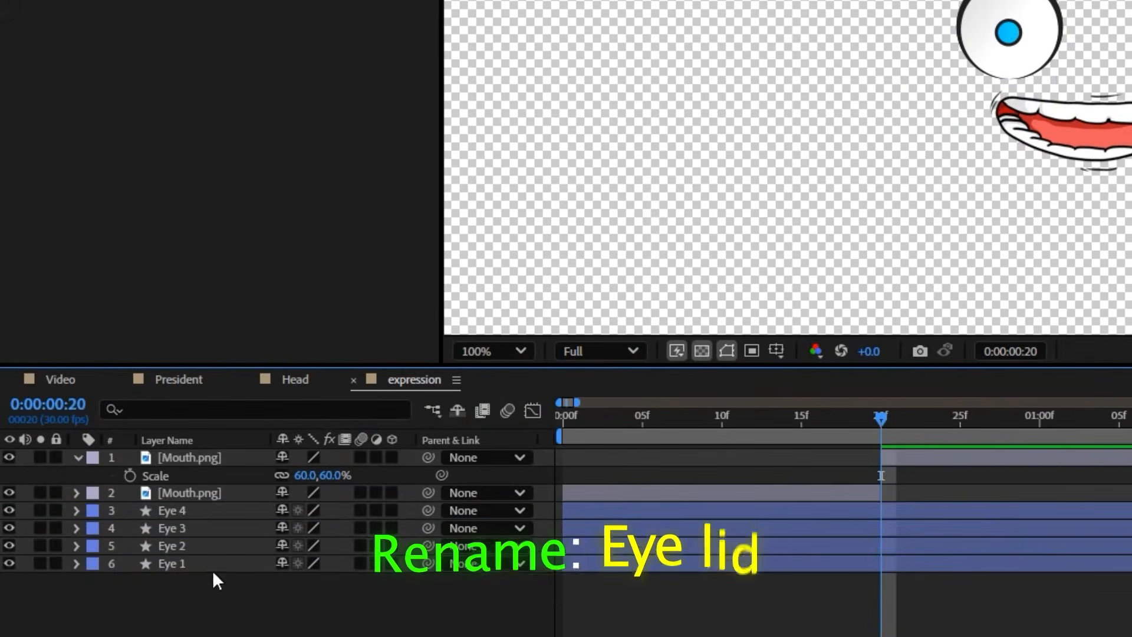
right_click(206, 510)
left_click(290, 450)
type("Eye lid")
key("Return")
right_click(213, 528)
left_click(277, 465)
type("Eye l")
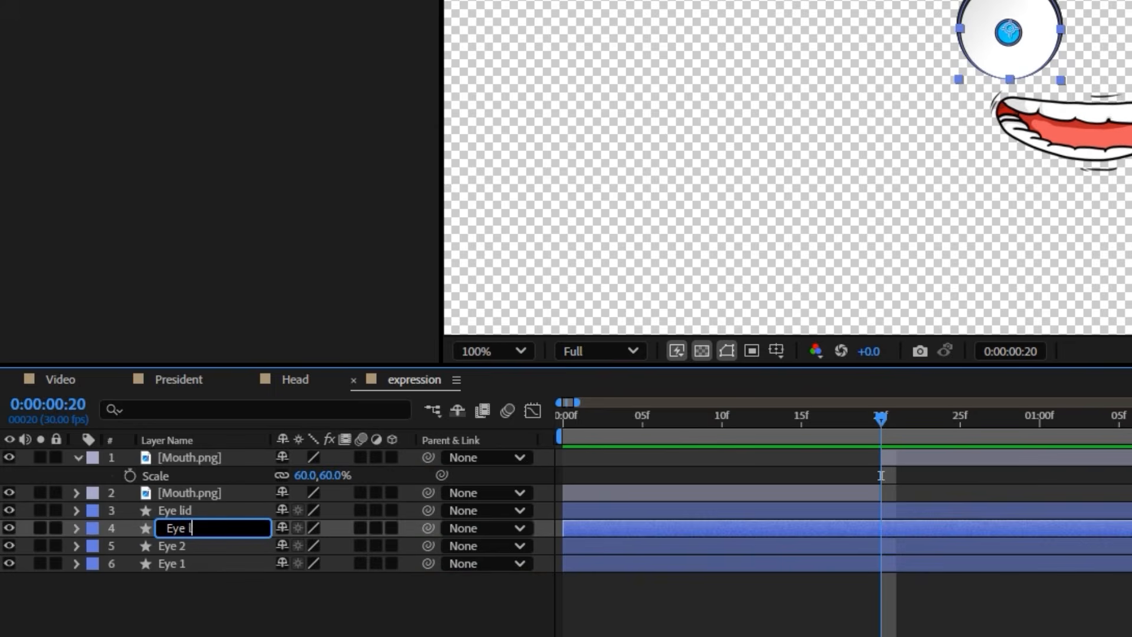
key("Return")
Change the fill of the upper Eye lid layer to a solid skin-tone orange
left_click(207, 511)
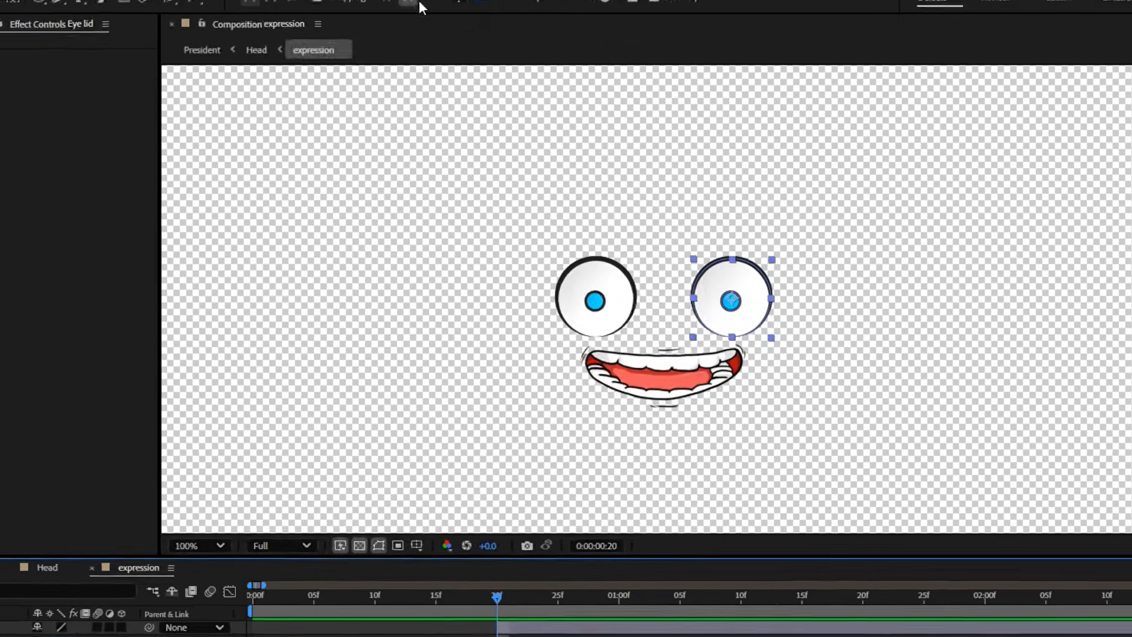
left_click(417, 6)
left_click(579, 428)
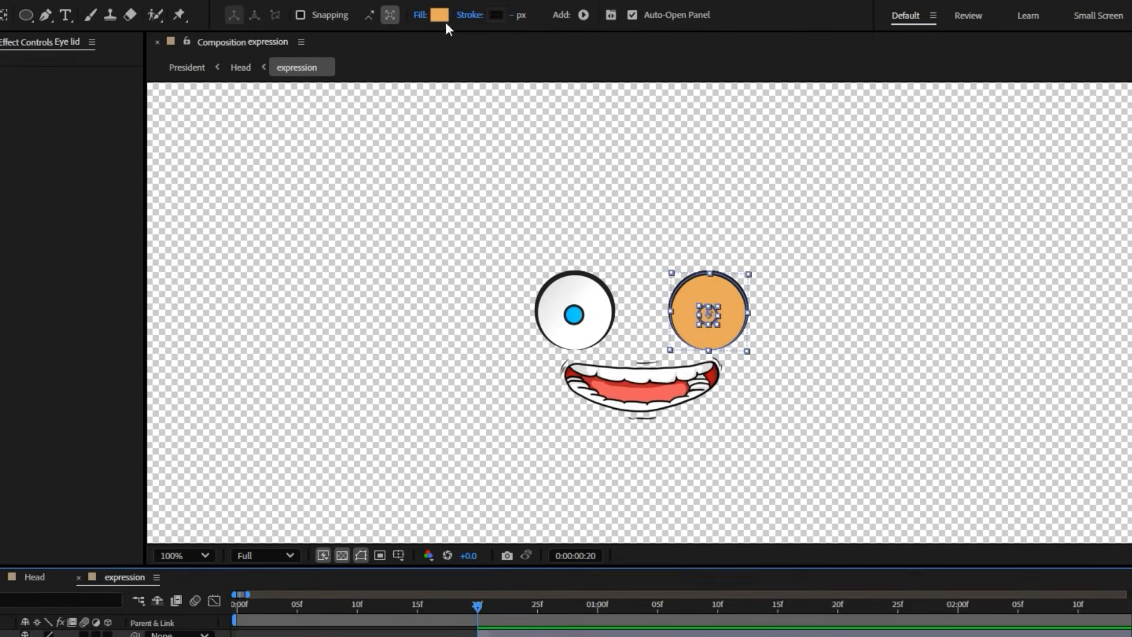
left_click(440, 15)
left_click(720, 291)
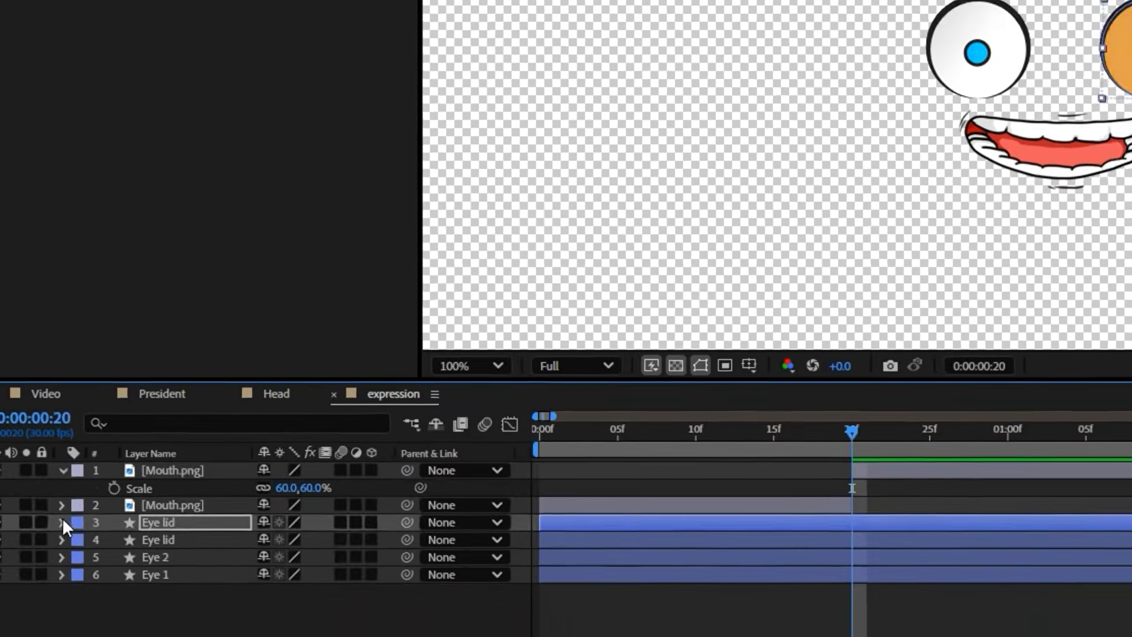
Expand the upper Eye lid layer and delete the unneeded element inside it
left_click(65, 524)
left_click(95, 523)
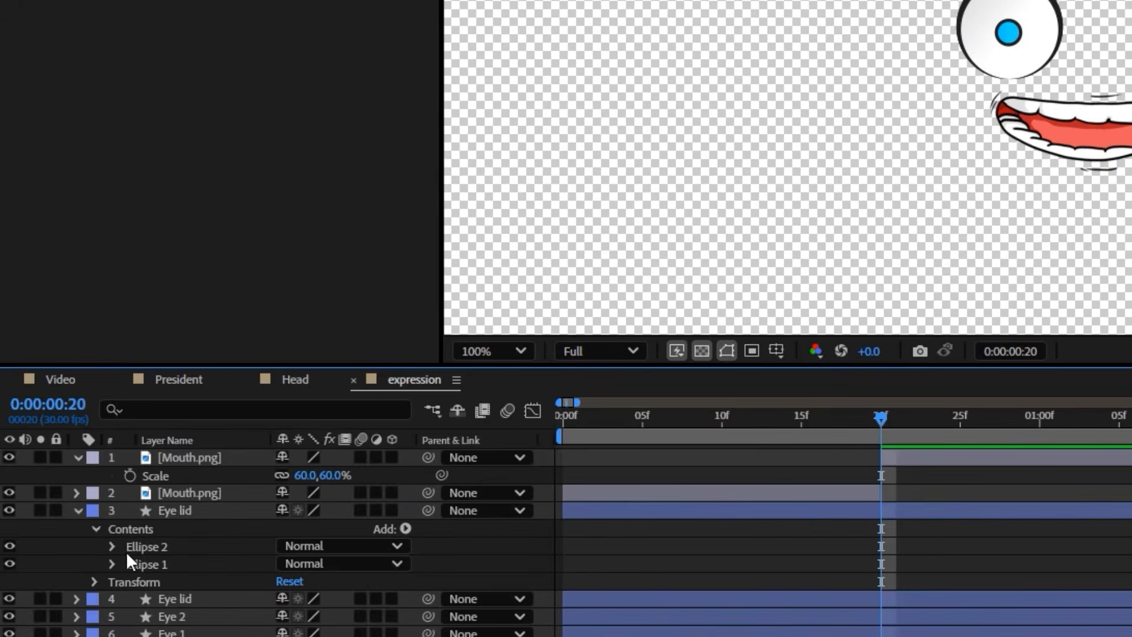
left_click(146, 546)
key("Delete")
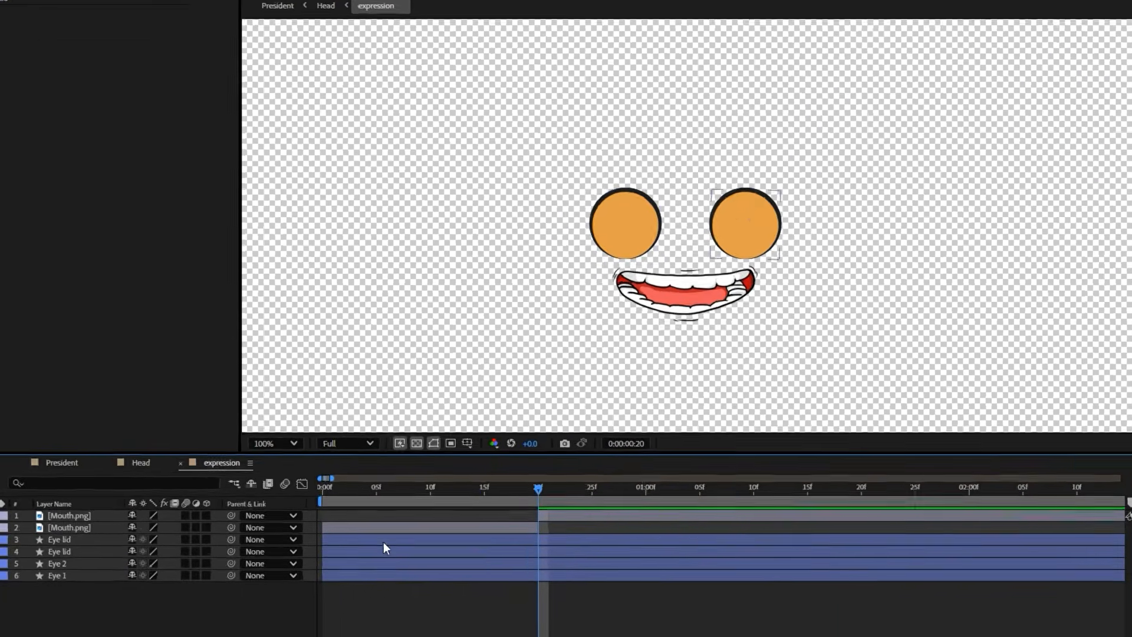
Pre-compose both Eye lid layers as Eye lid and give the new layer a yellow label color
left_click(384, 542)
left_click(373, 551, "shift")
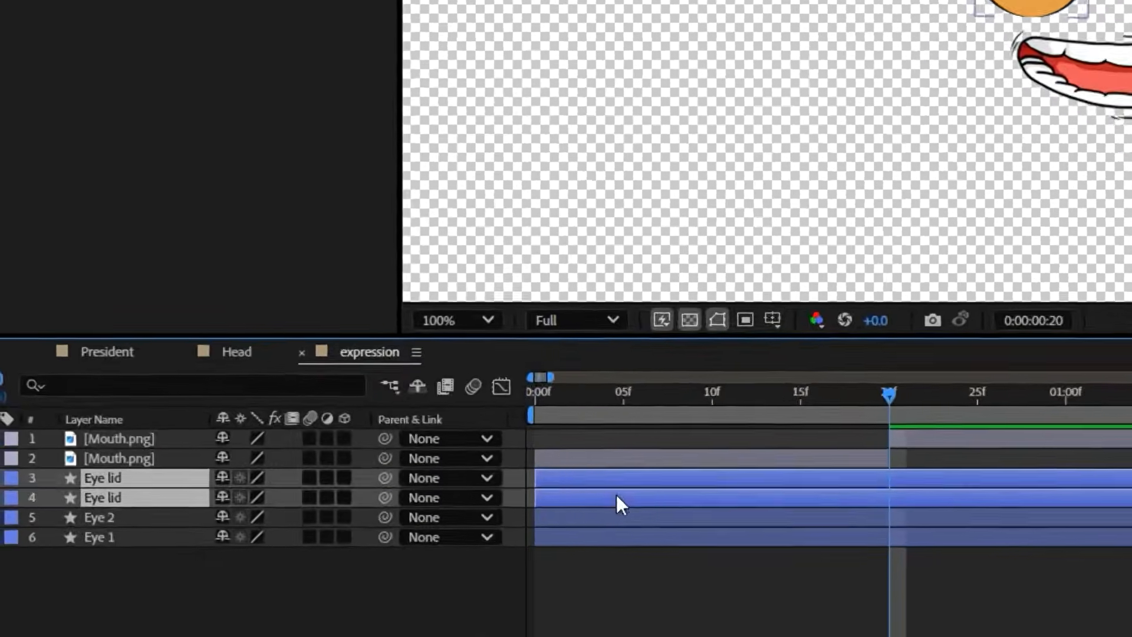
right_click(352, 549)
left_click(410, 454)
type("Eye lid")
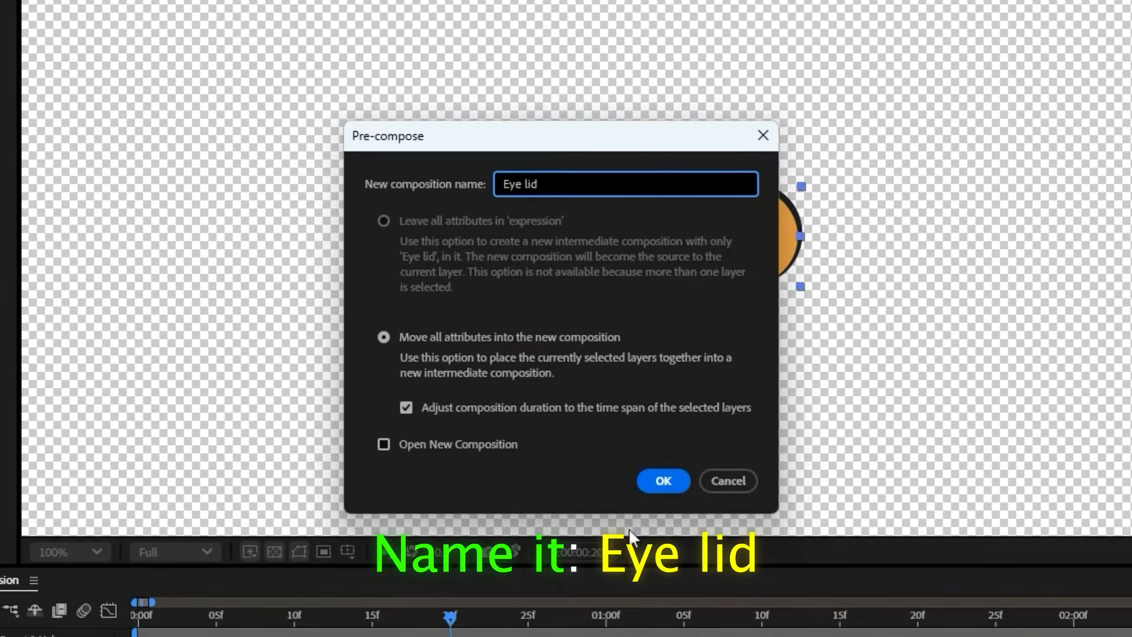
key("Return")
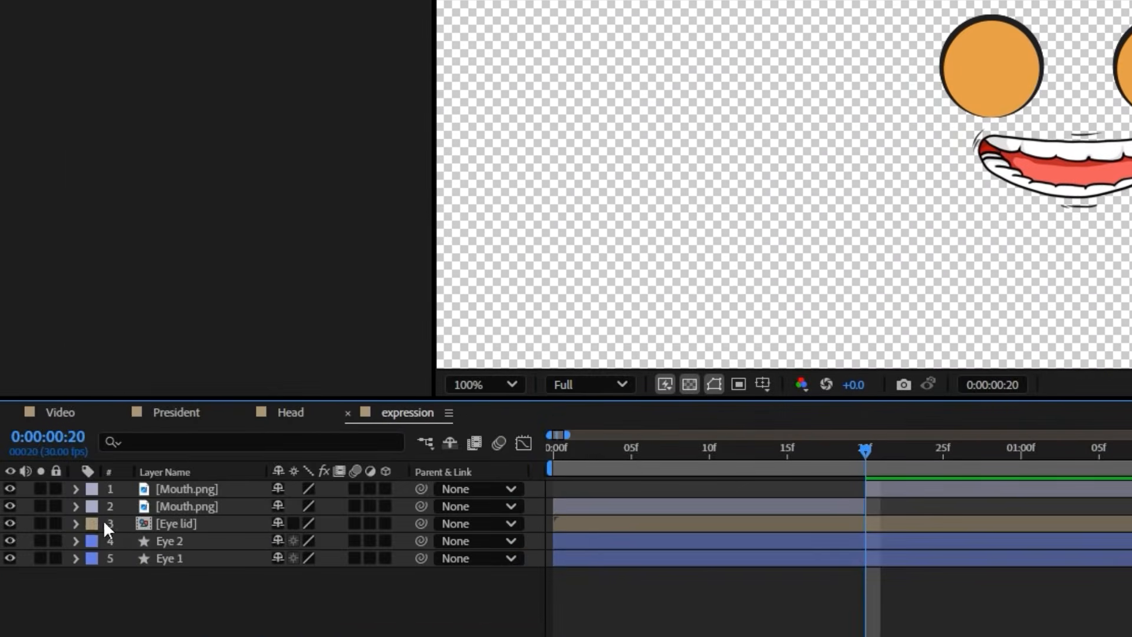
left_click(99, 523)
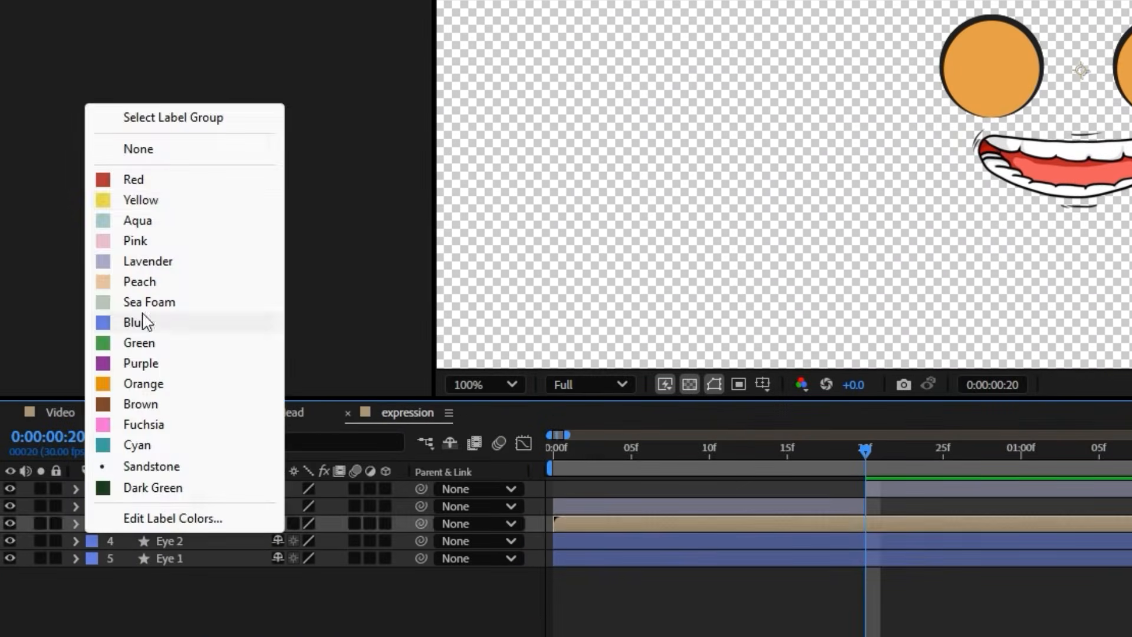
left_click(155, 205)
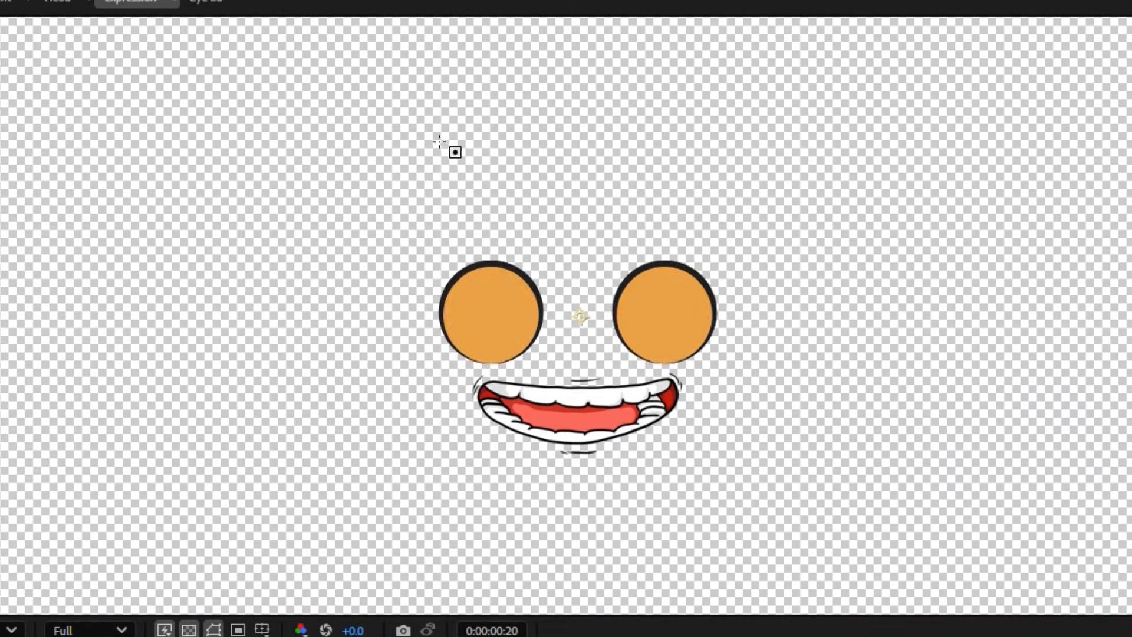
Draw two elliptical masks on the Eye lid layer, one just above each eye, so both eyes are uncovered
left_click_drag(439, 141, 543, 227)
left_click_drag(694, 208, 717, 251)
key("v")
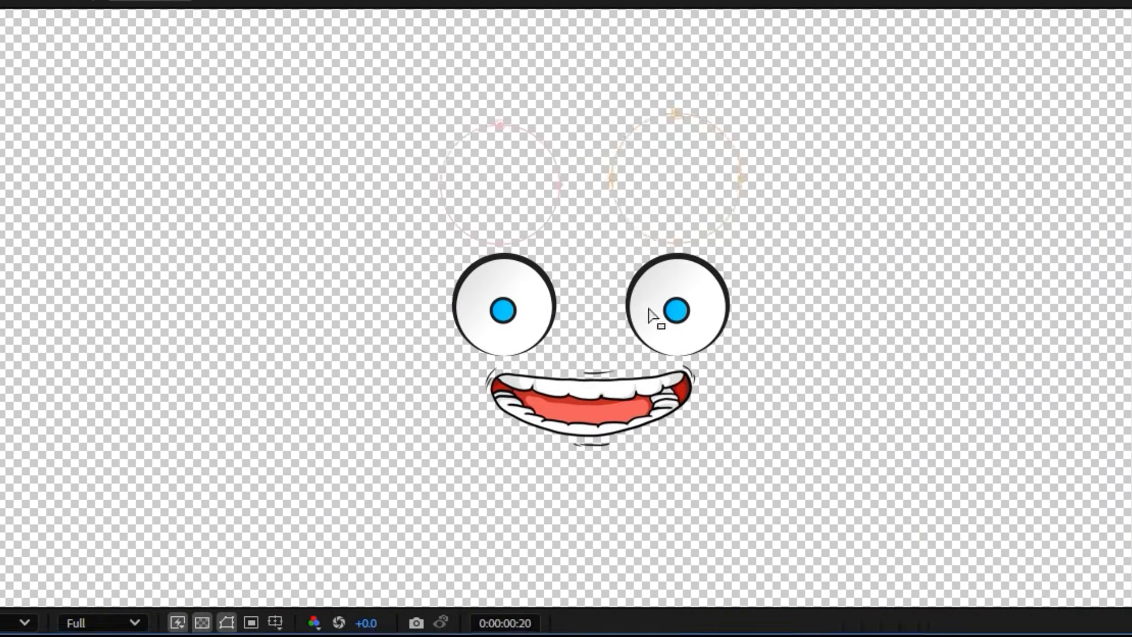
Enable Mask Path keyframing for both Eye lid masks at 0:00:00:20 and advance the playhead for the closing pose
left_click(162, 529, "shift")
key("m")
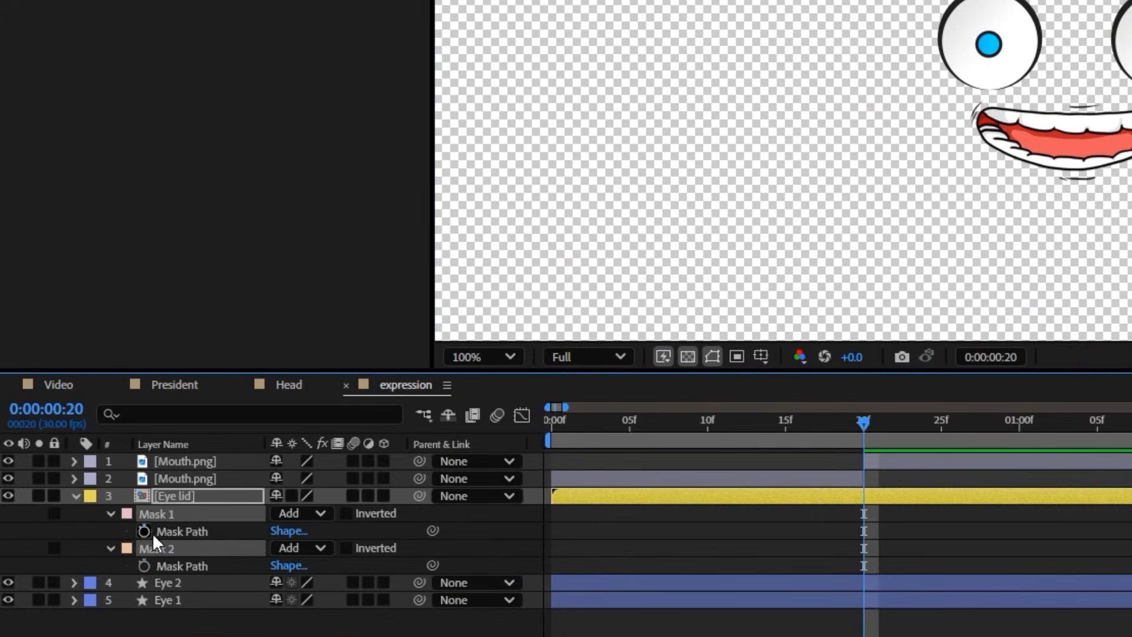
left_click(145, 531)
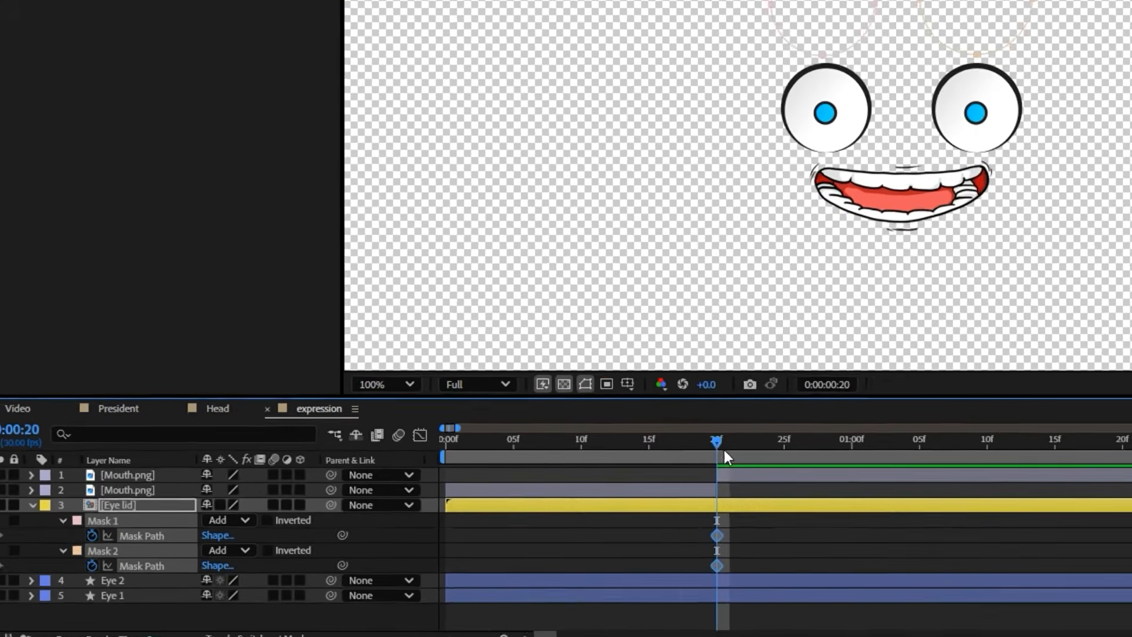
left_click_drag(725, 451, 977, 454)
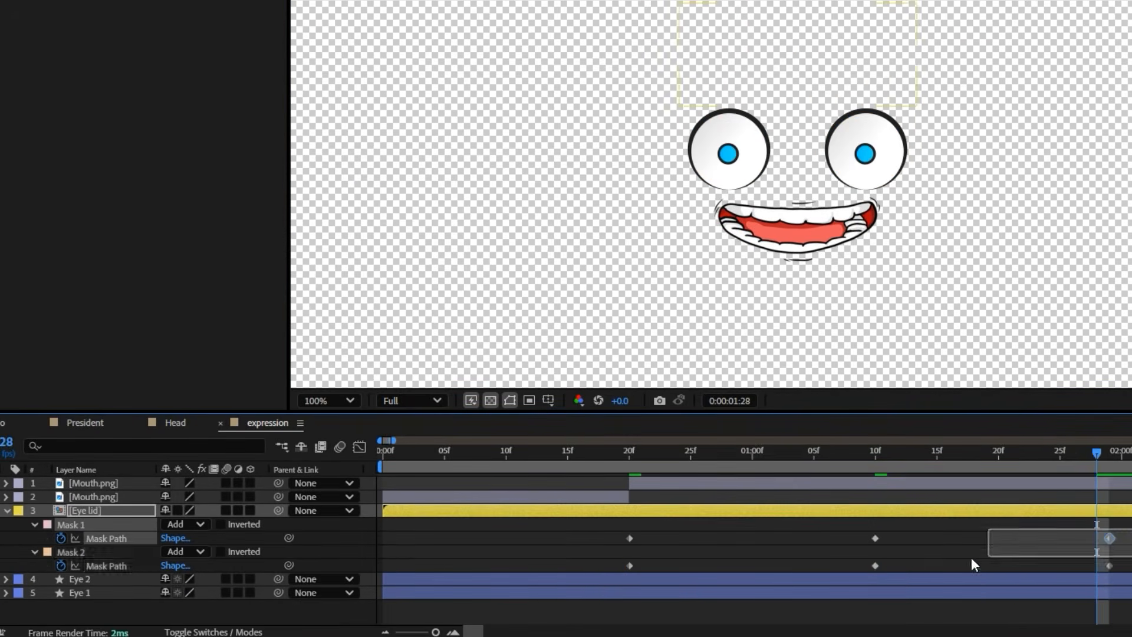
Ease all Mask Path keyframes, reshape their speed curves, and shift the blink to start at 0 seconds, previewing the result
left_click_drag(974, 564, 610, 585)
left_click(360, 449)
left_click_drag(607, 511, 664, 614)
left_click_drag(670, 586, 714, 590)
left_click_drag(1125, 553, 1073, 599)
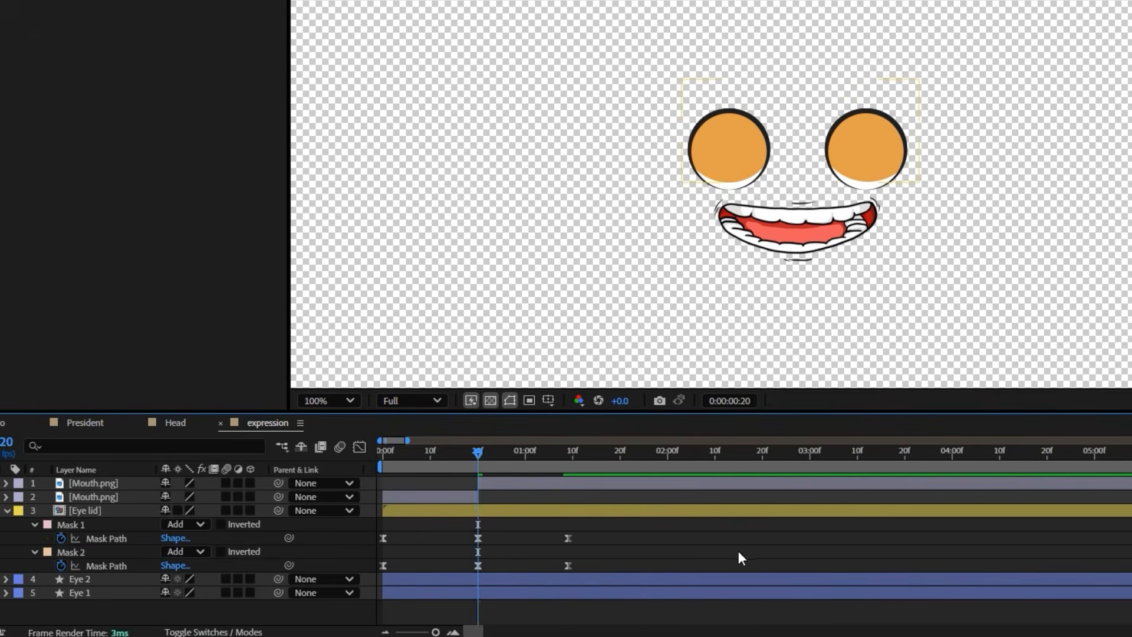
key("space")
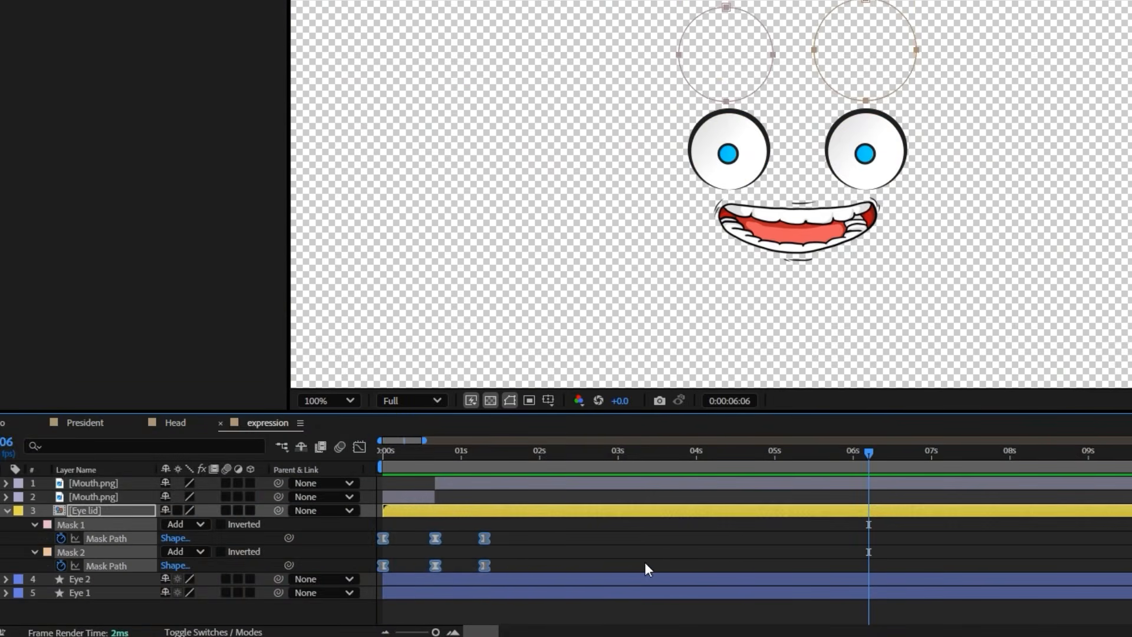
Paste a copy of the blink keyframes, shift it so the lids close at 0:00:06:06, and play it back
key("ctrl+v")
left_click_drag(865, 539, 813, 540)
left_click(771, 538)
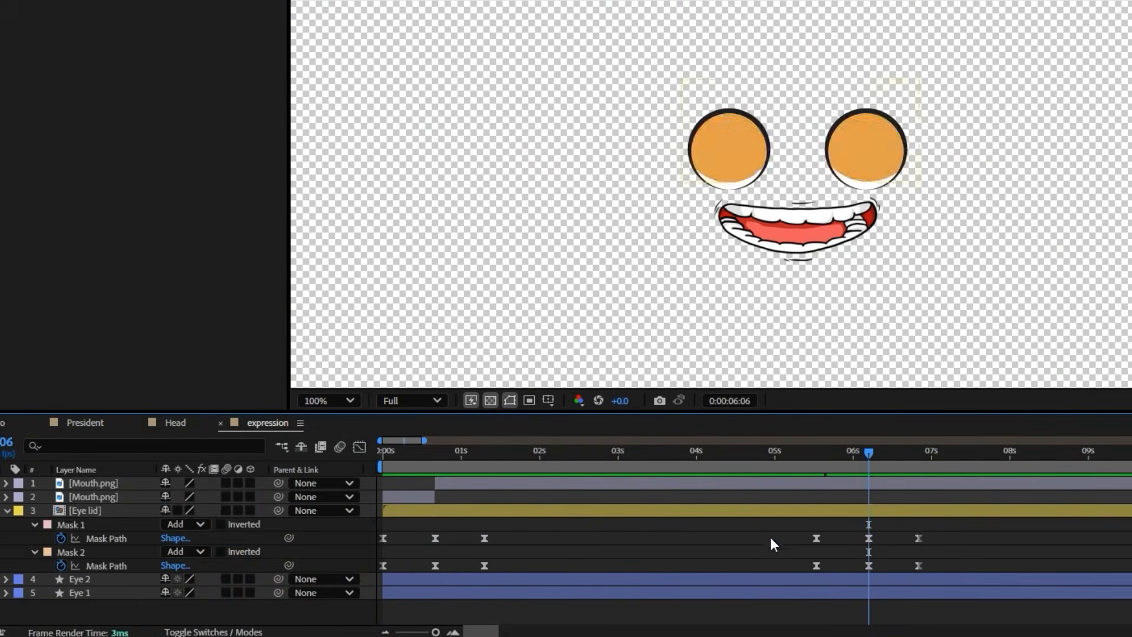
key("space")
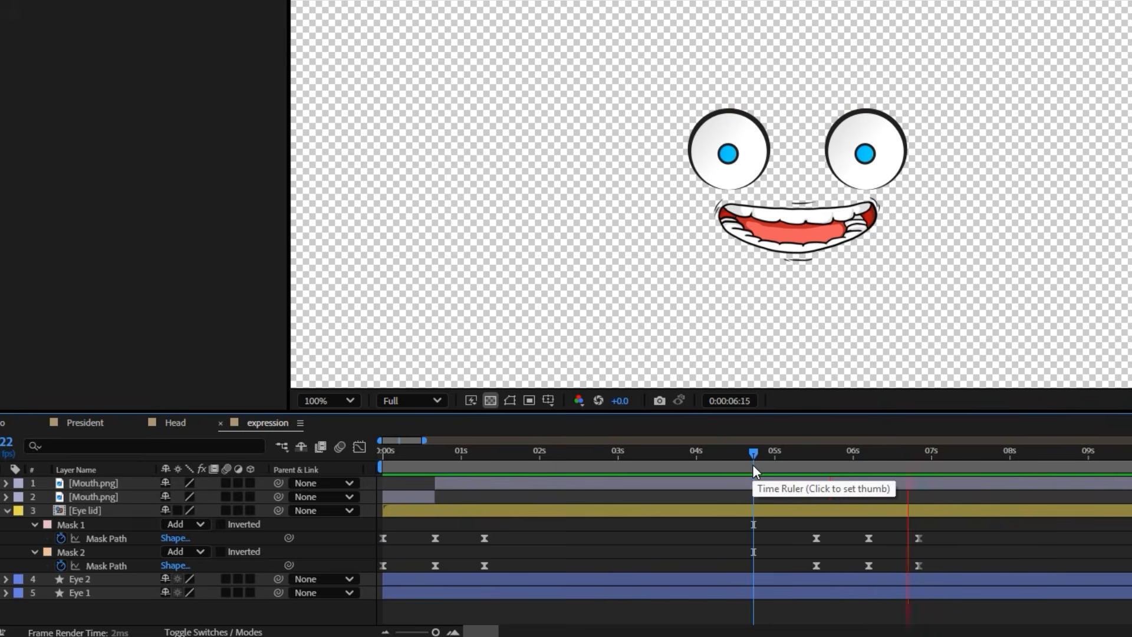